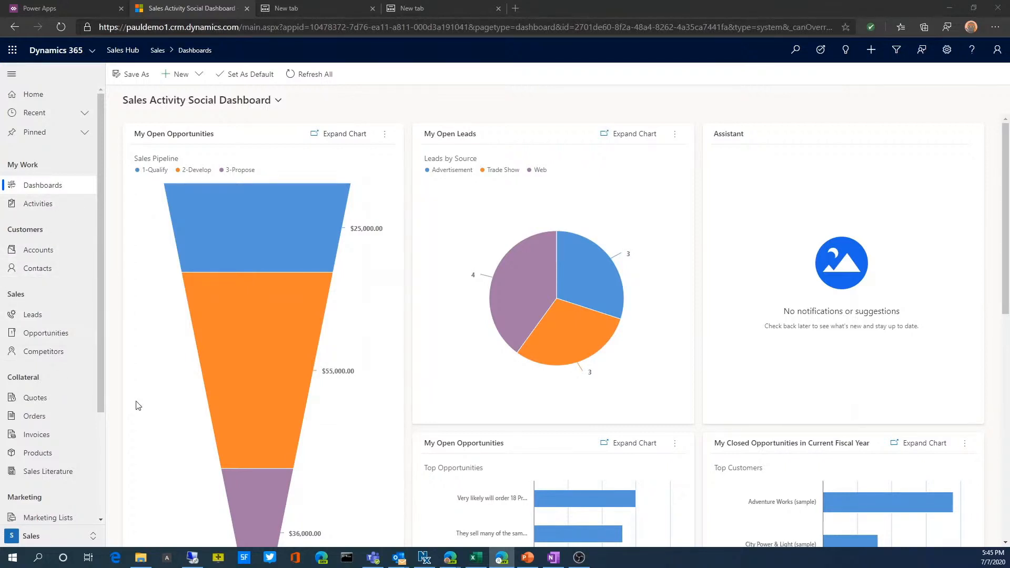
Open the A. Datum Corporation (sample) record from the active accounts in Sales Hub
scroll(102, 325, "down", 3)
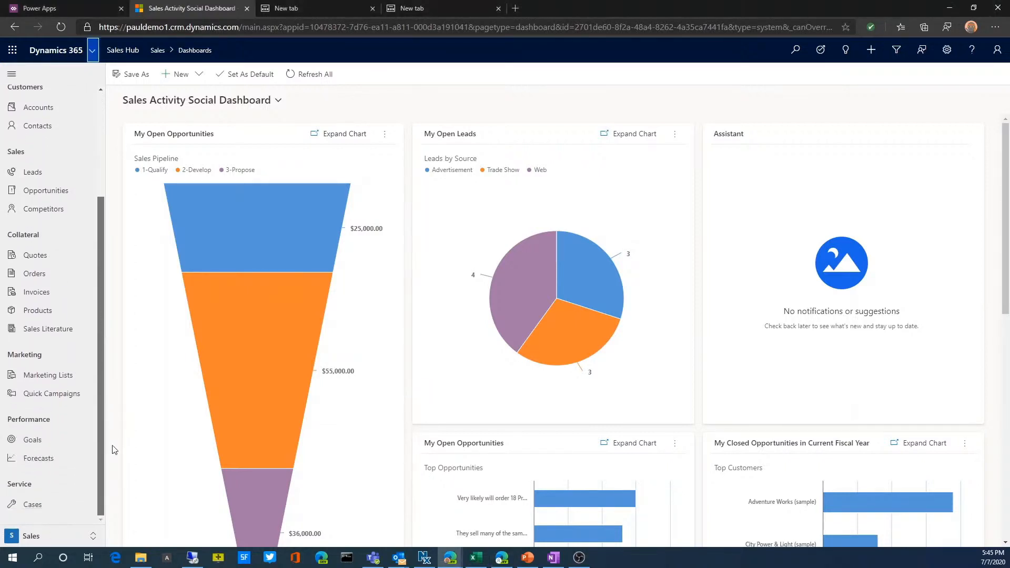
scroll(121, 359, "up", 2)
left_click(33, 207)
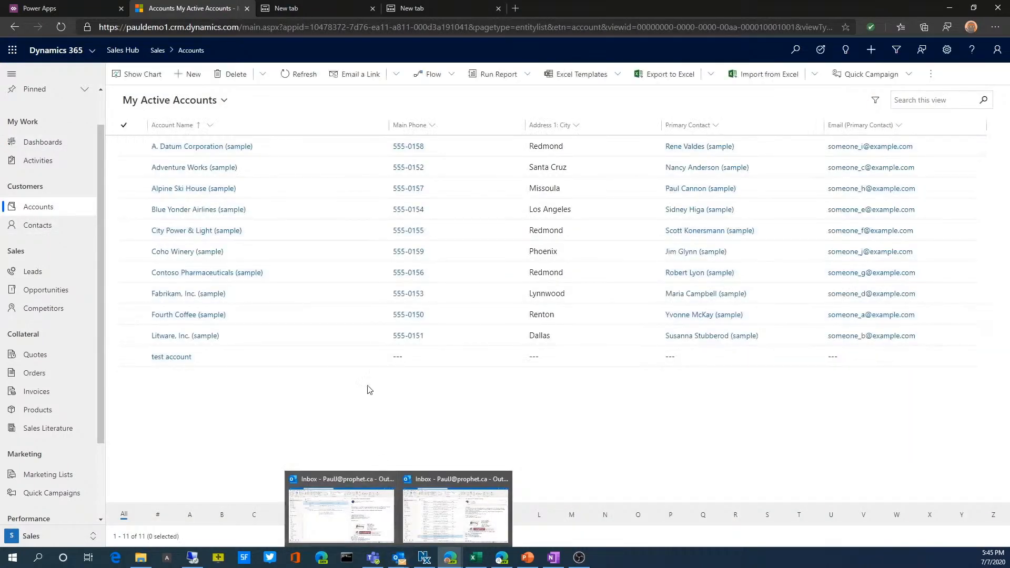
left_click(187, 149)
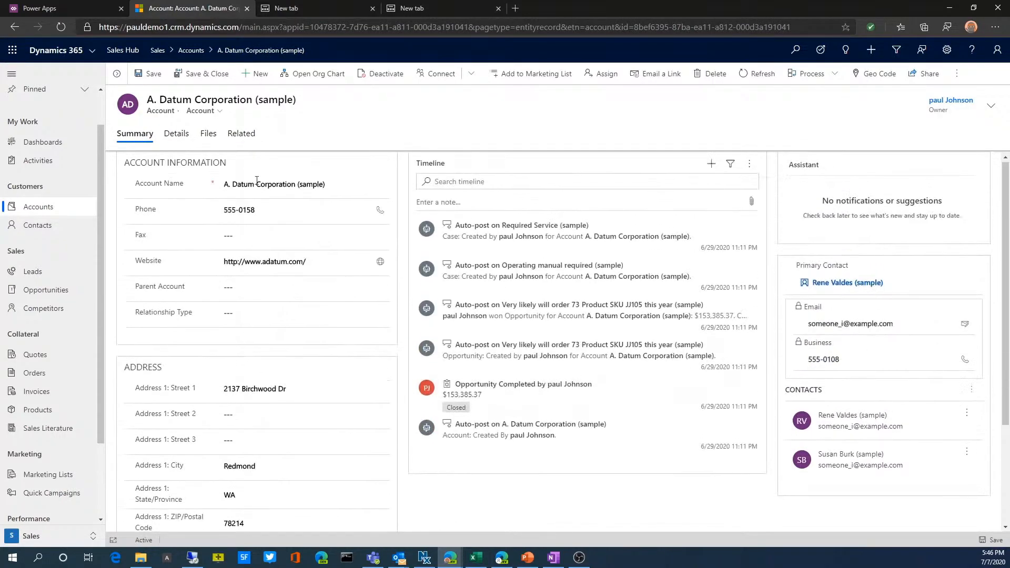
Look over the account record's Details and Files sections, and return to its Summary
left_click(176, 133)
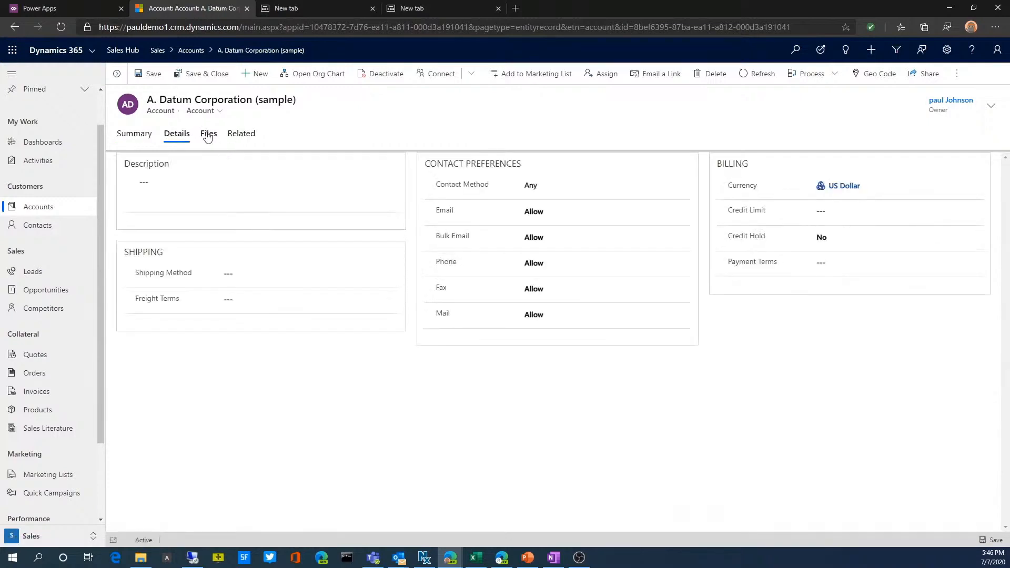
left_click(208, 135)
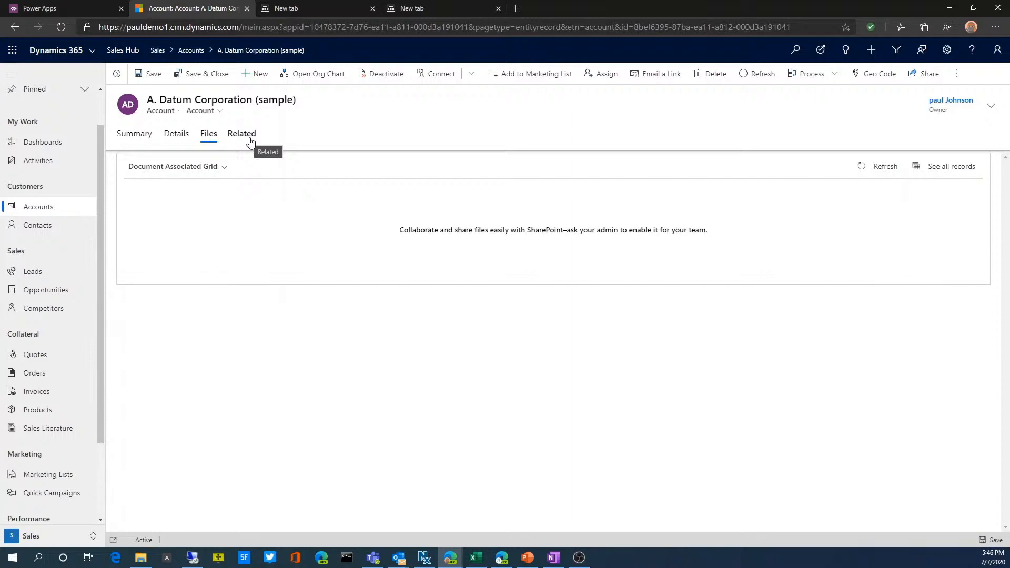
left_click(140, 139)
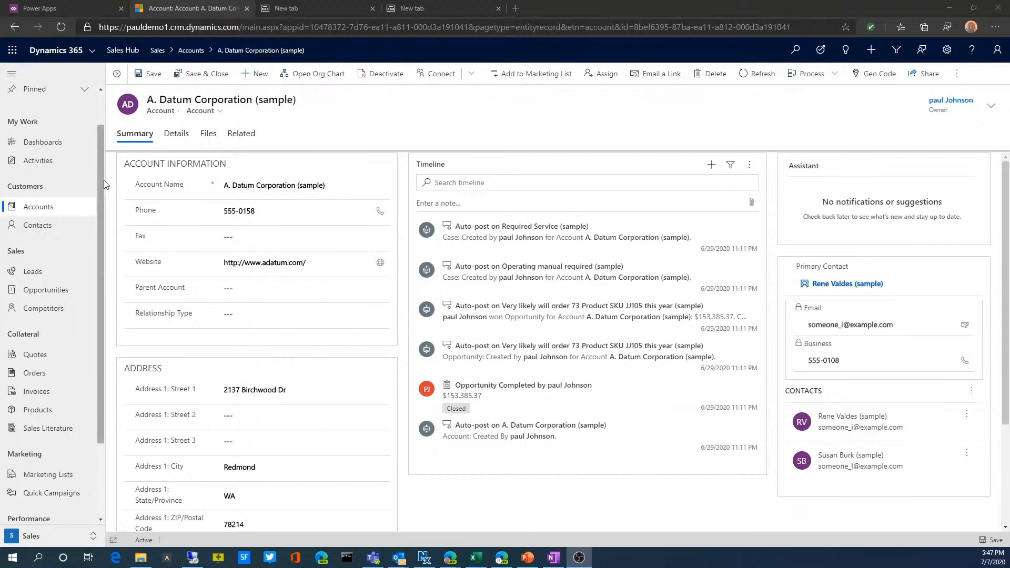
Look at the app list in the Power Apps browser window and return to the A. Datum Corporation account
left_click_drag(101, 184, 102, 165)
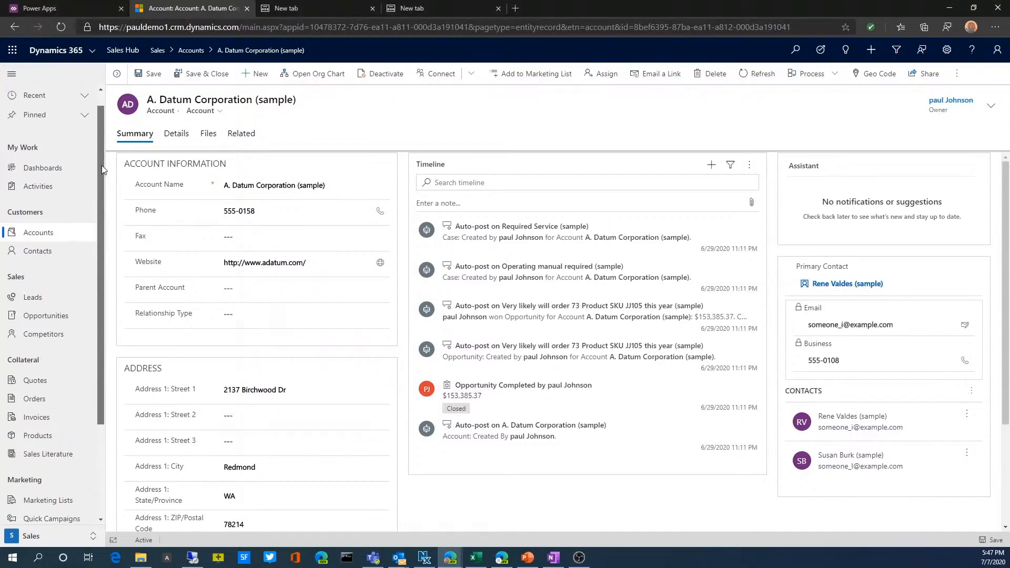
left_click(54, 9)
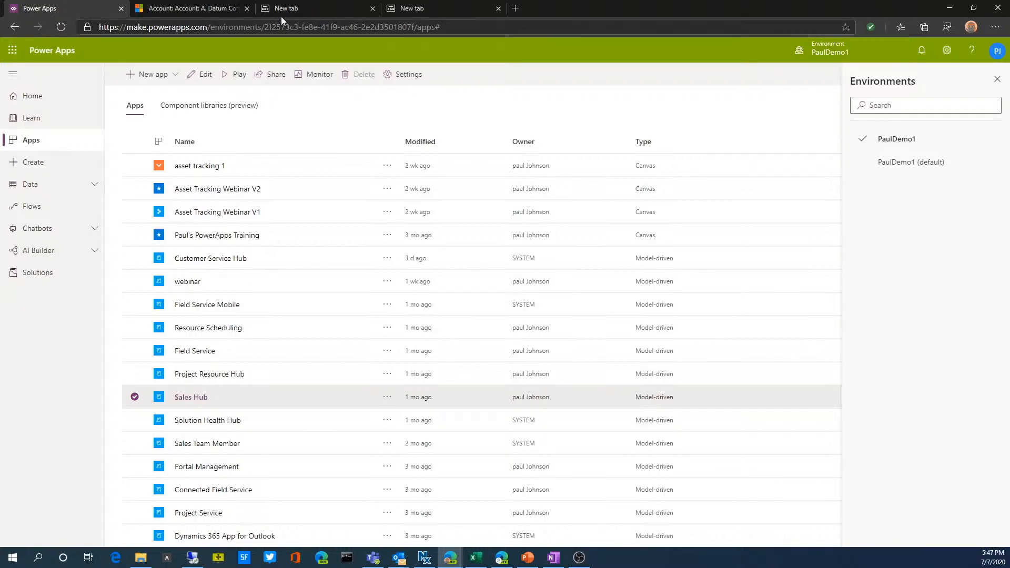
left_click(209, 8)
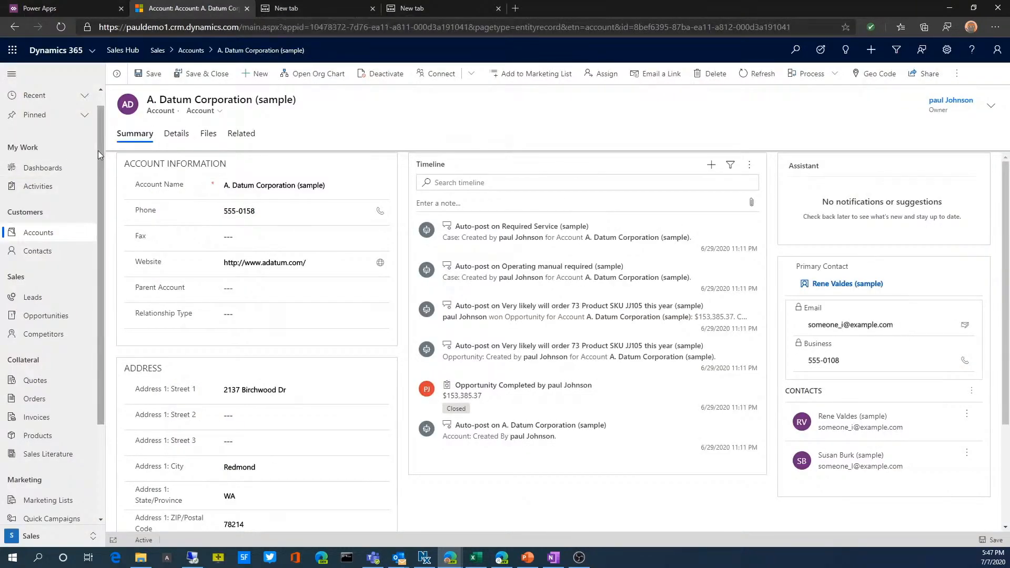
Look through the available Dynamics 365 apps and reopen Sales Hub
left_click(91, 52)
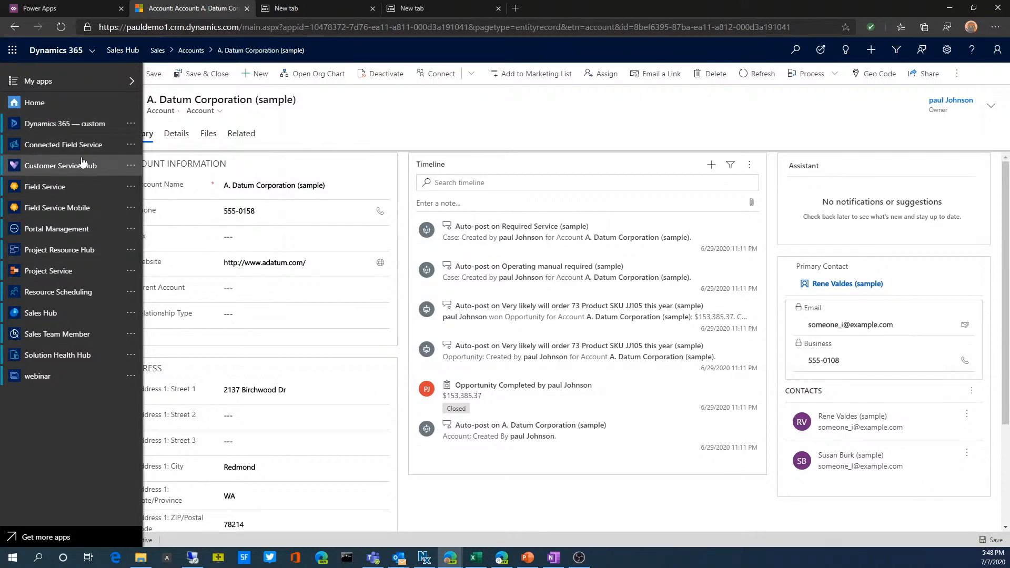
double_click(236, 350)
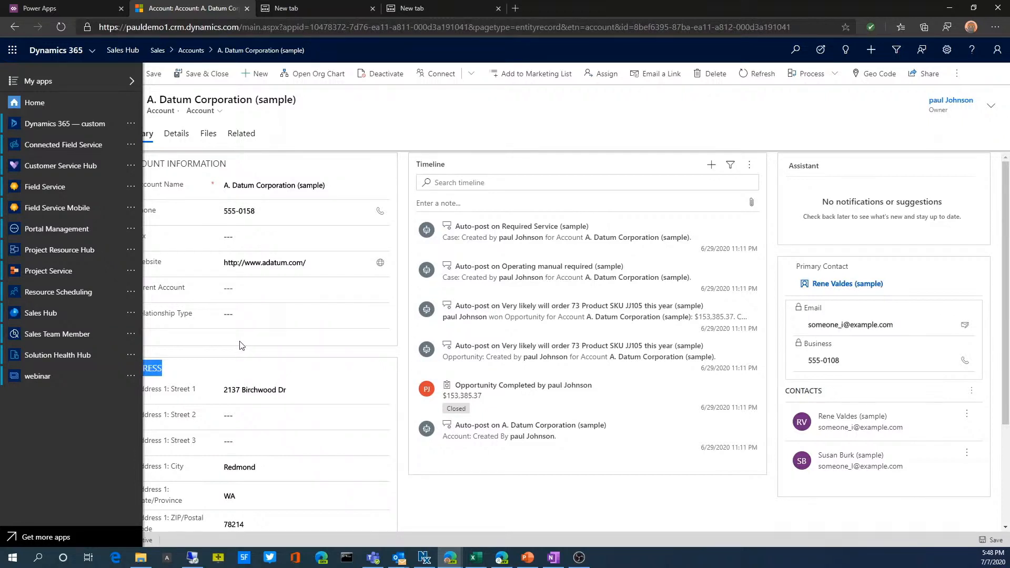
left_click(241, 345)
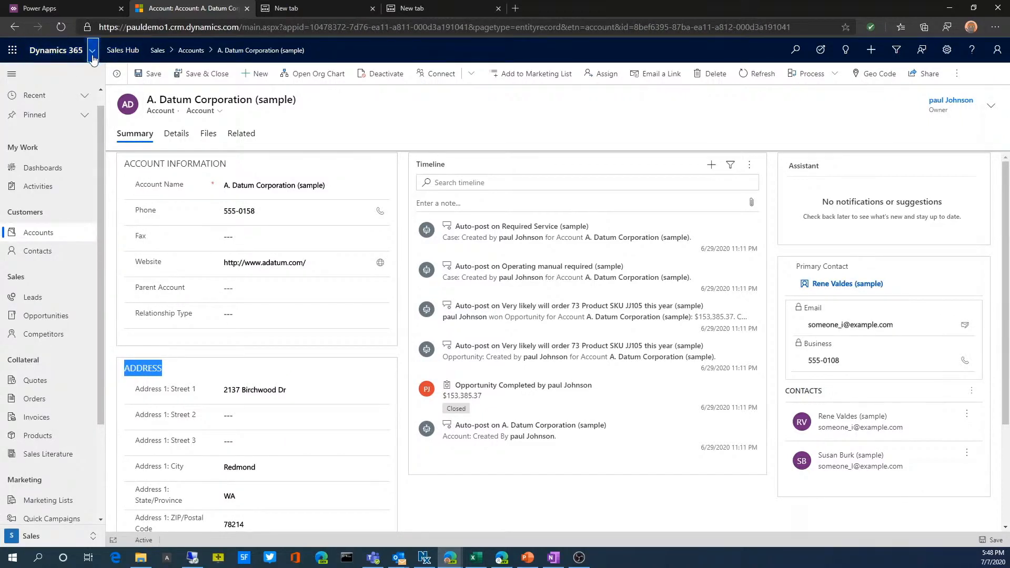
left_click(92, 53)
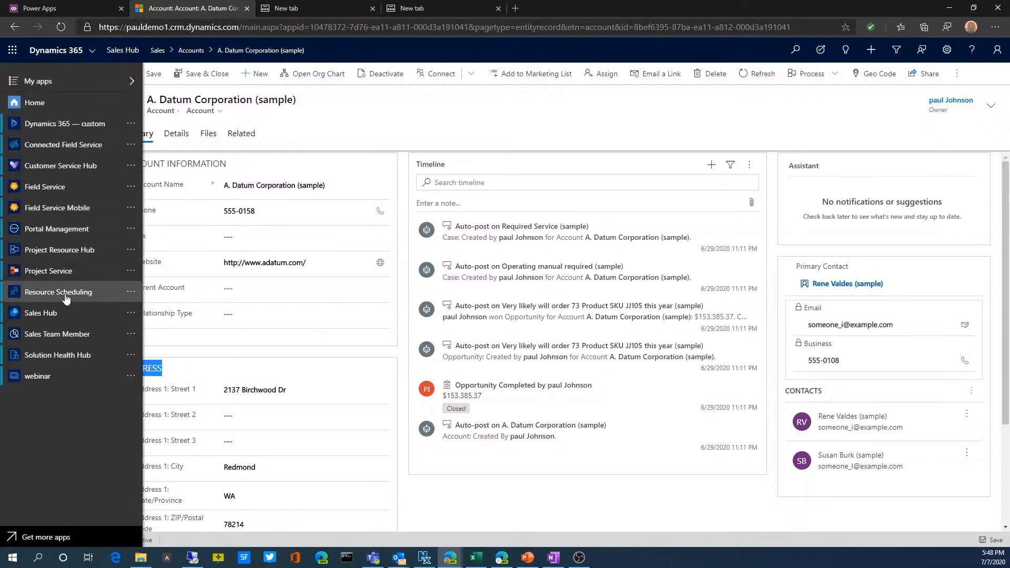
left_click(46, 320)
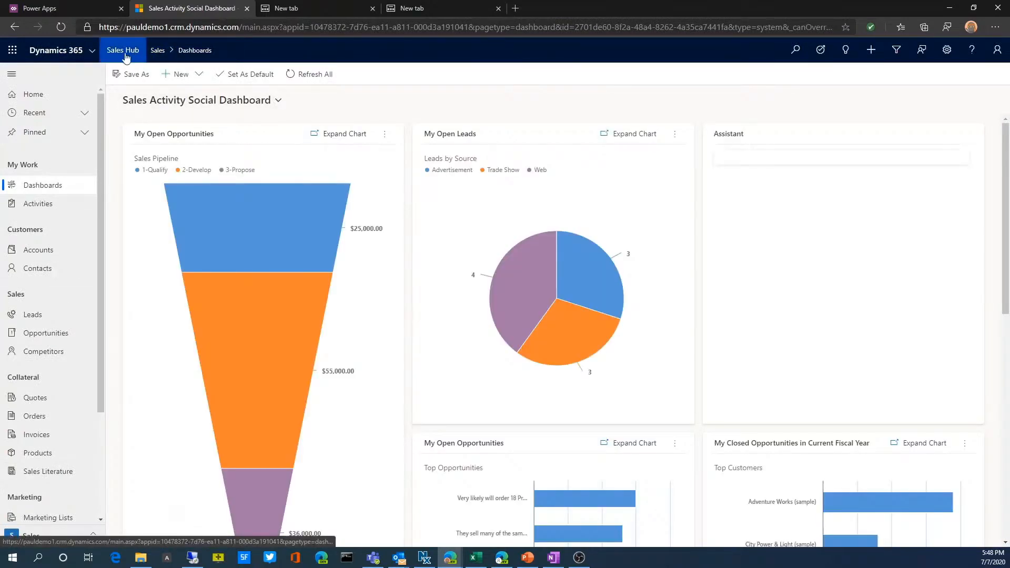
Switch to the Customer Service Hub app and look through its navigation areas
left_click(92, 55)
left_click(56, 172)
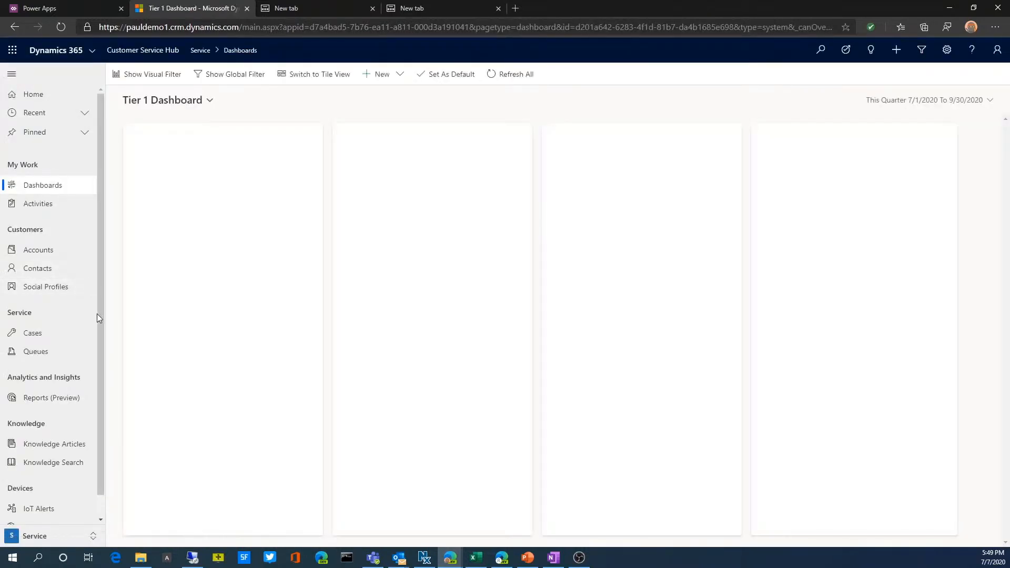
scroll(100, 310, "down", 1)
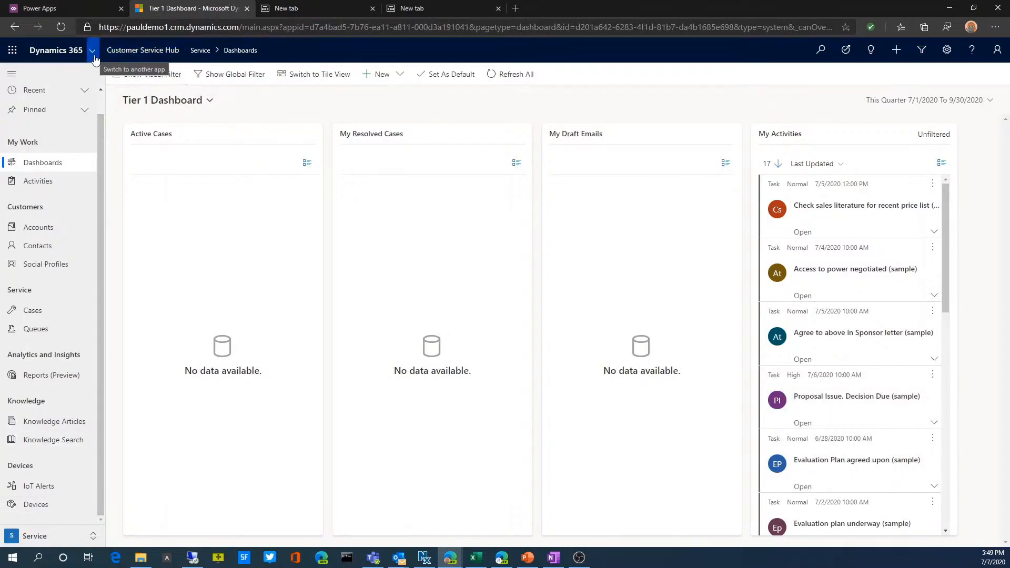
Switch to Power Apps and display the list of available environments
left_click(74, 6)
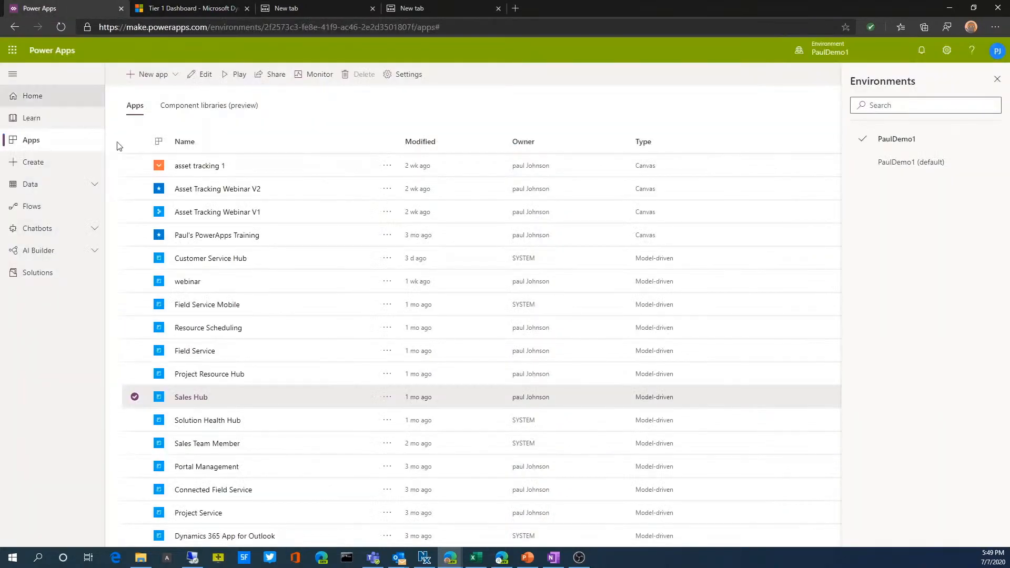
left_click(831, 59)
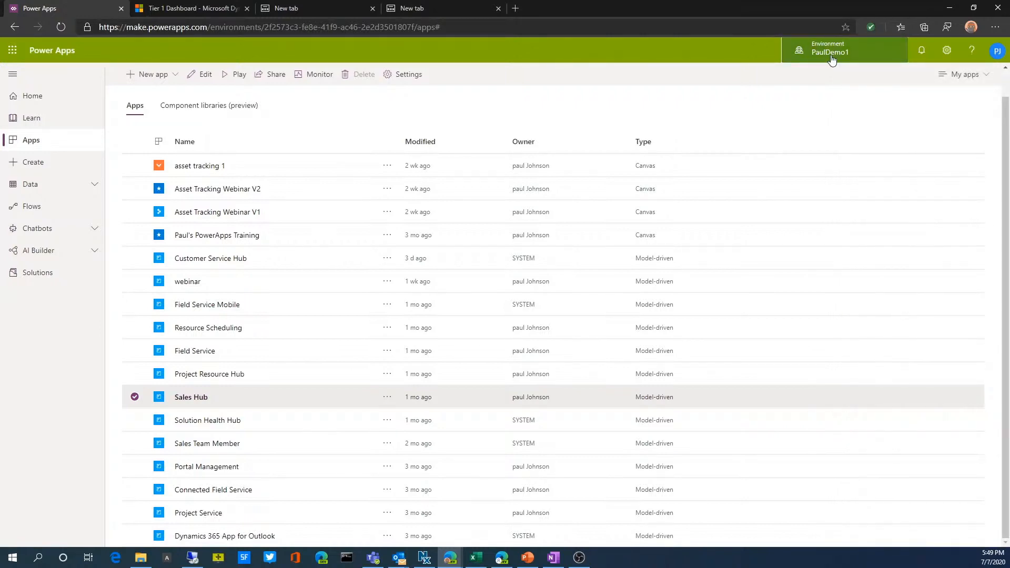
left_click(831, 59)
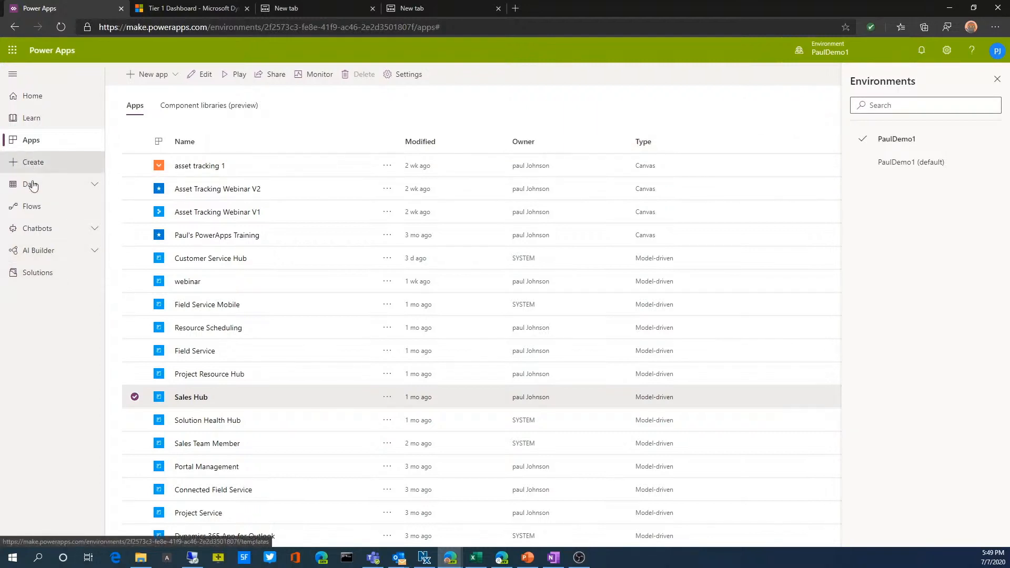
Open the Account entity inside the webinar solution
left_click(36, 277)
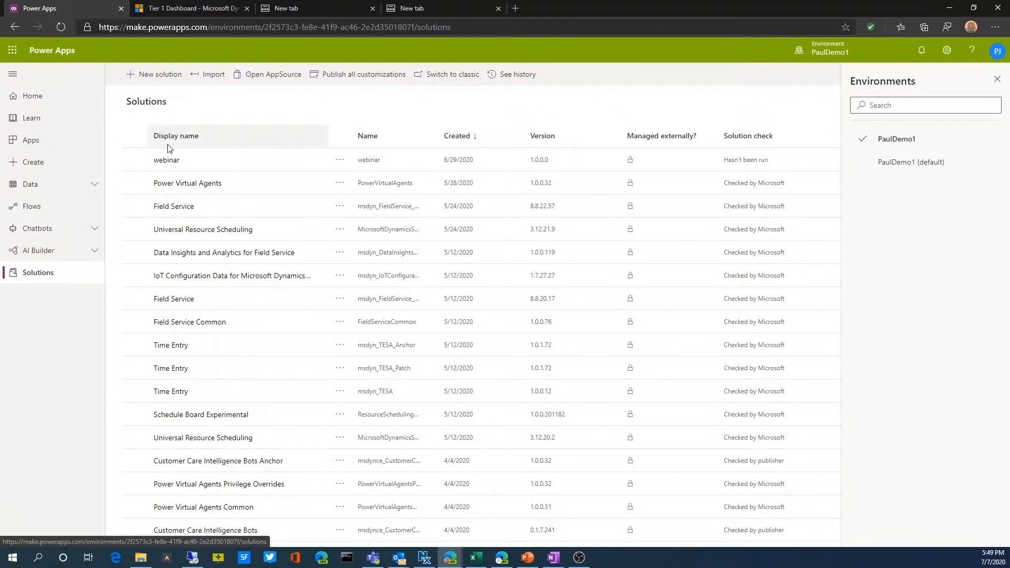
left_click(176, 161)
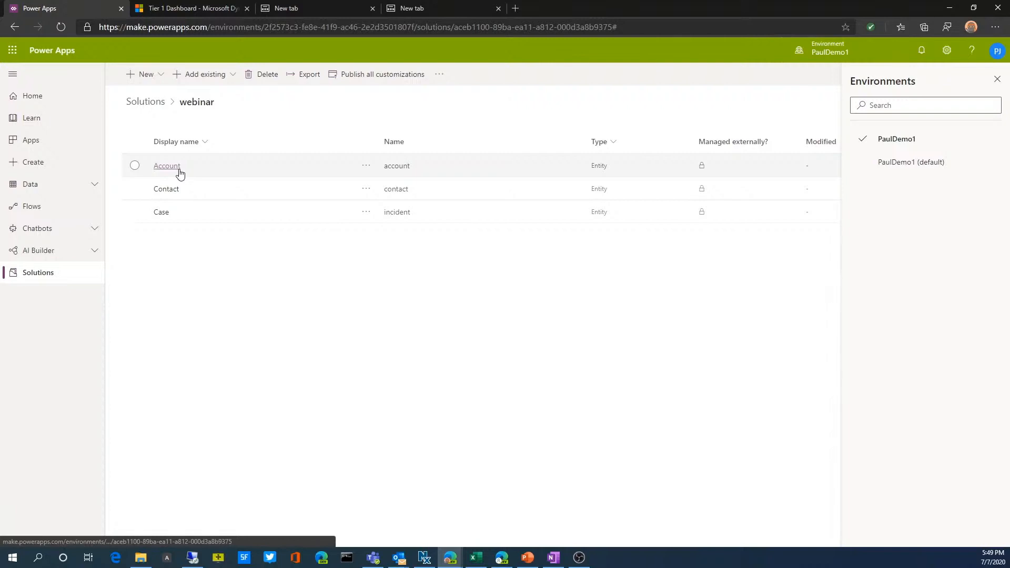
left_click(167, 166)
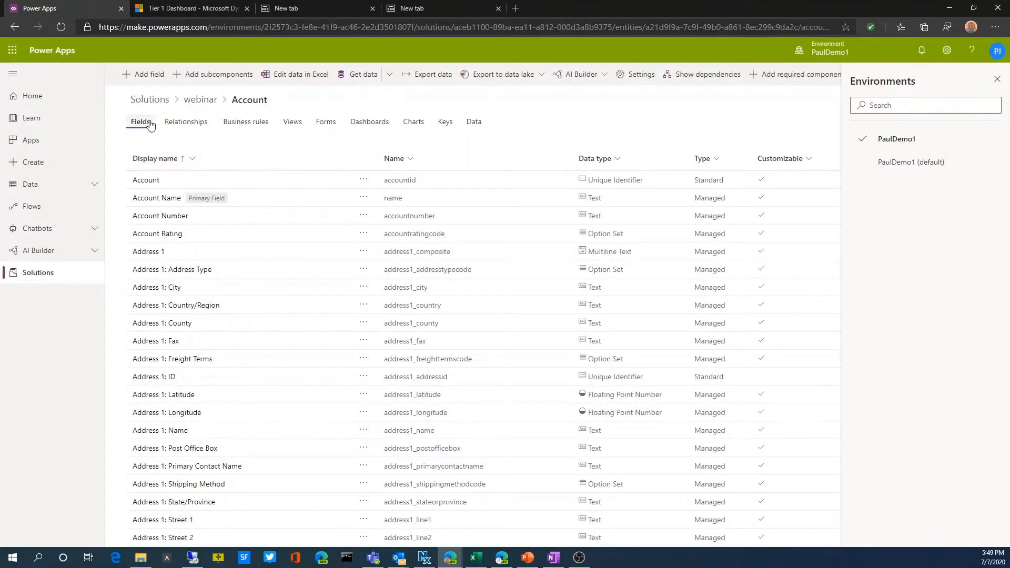
Examine the Account entity's relationships, business rules, views, forms and data records
left_click(183, 123)
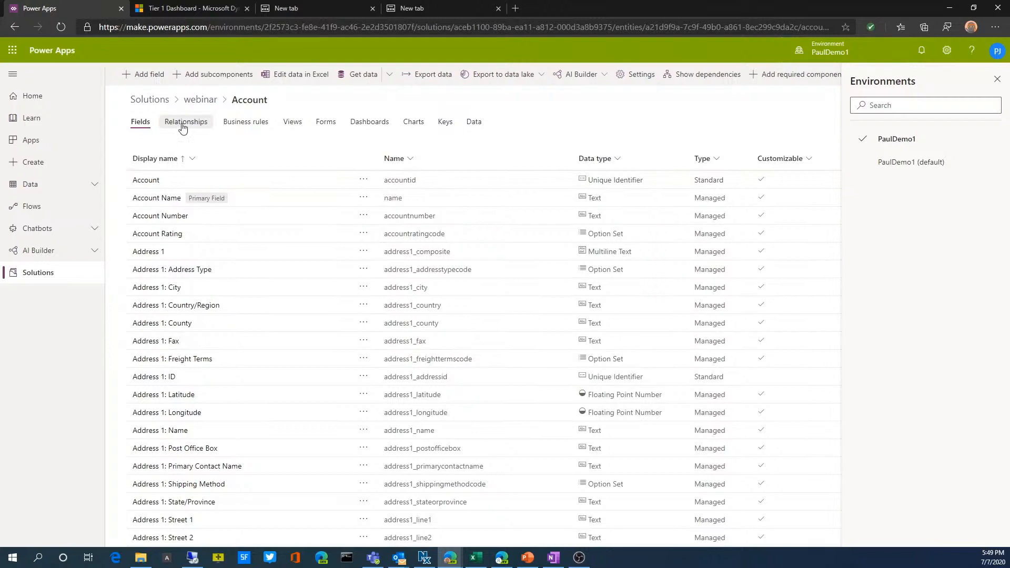
left_click(243, 125)
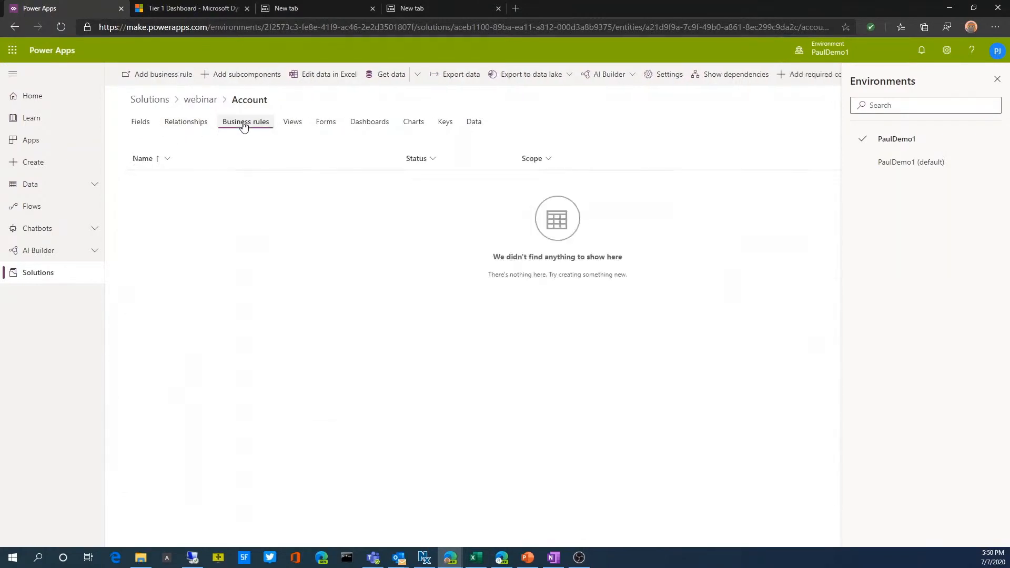
left_click(294, 123)
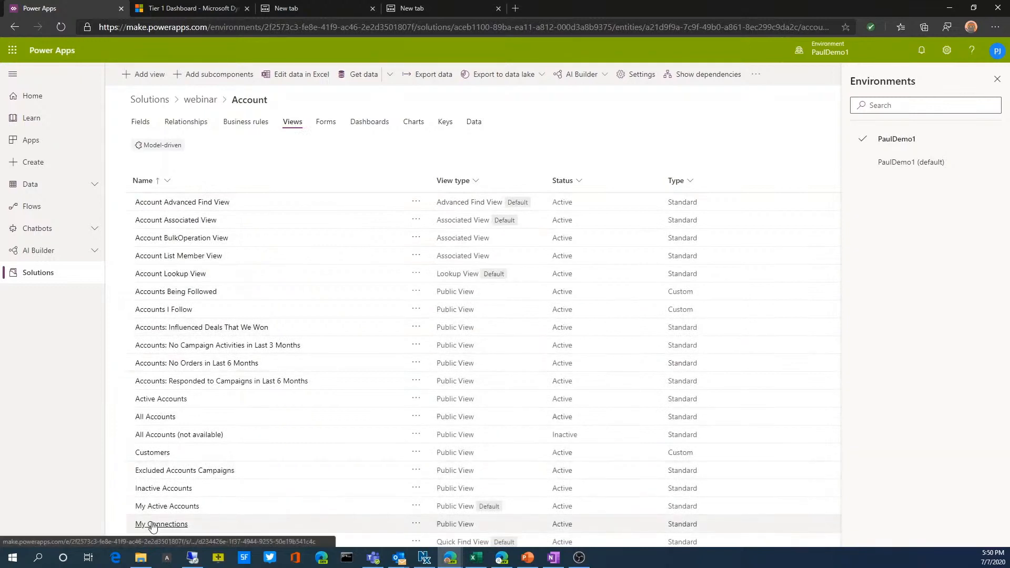
scroll(155, 518, "down", 2)
scroll(158, 473, "up", 2)
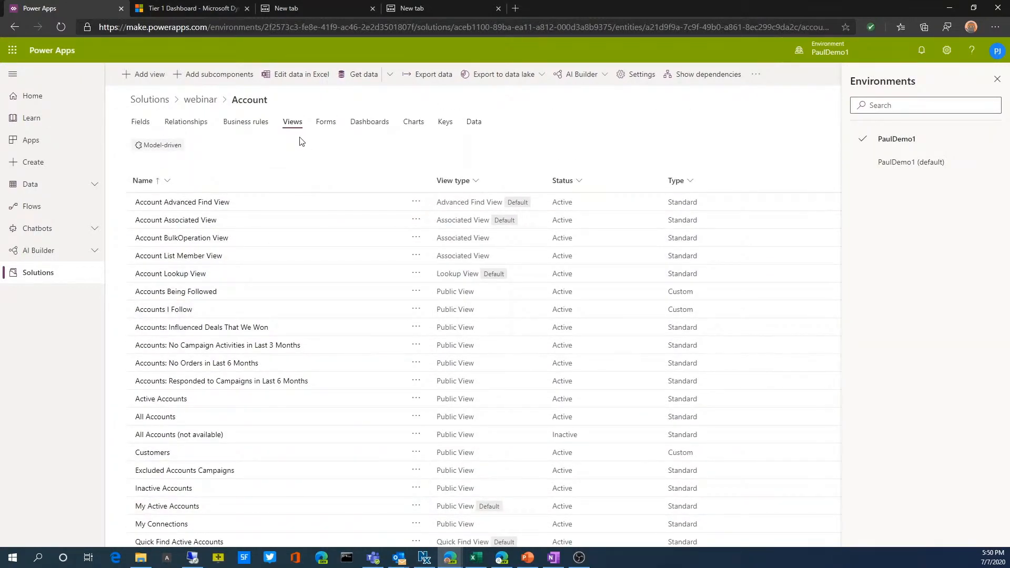
left_click(335, 126)
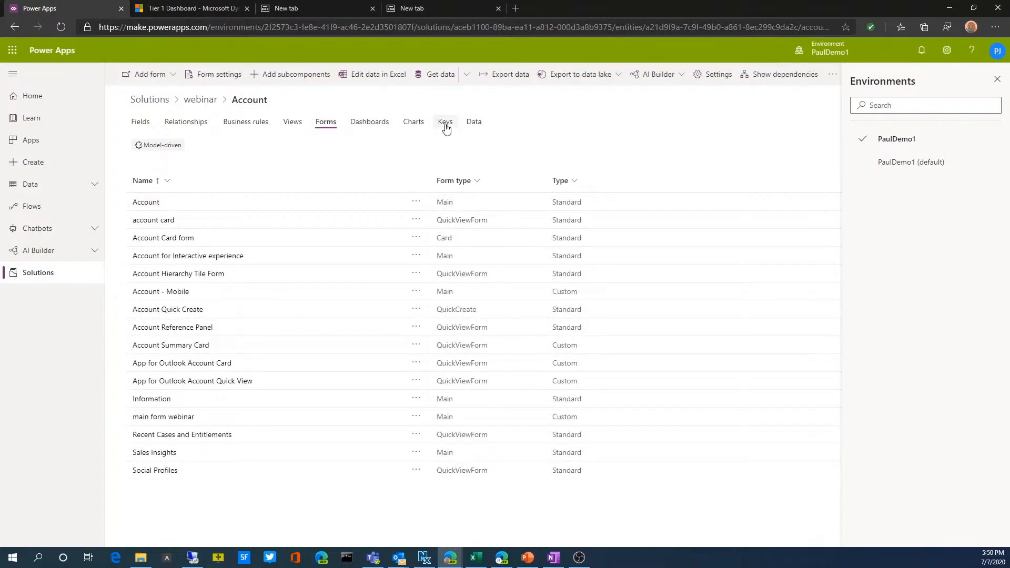
left_click(478, 131)
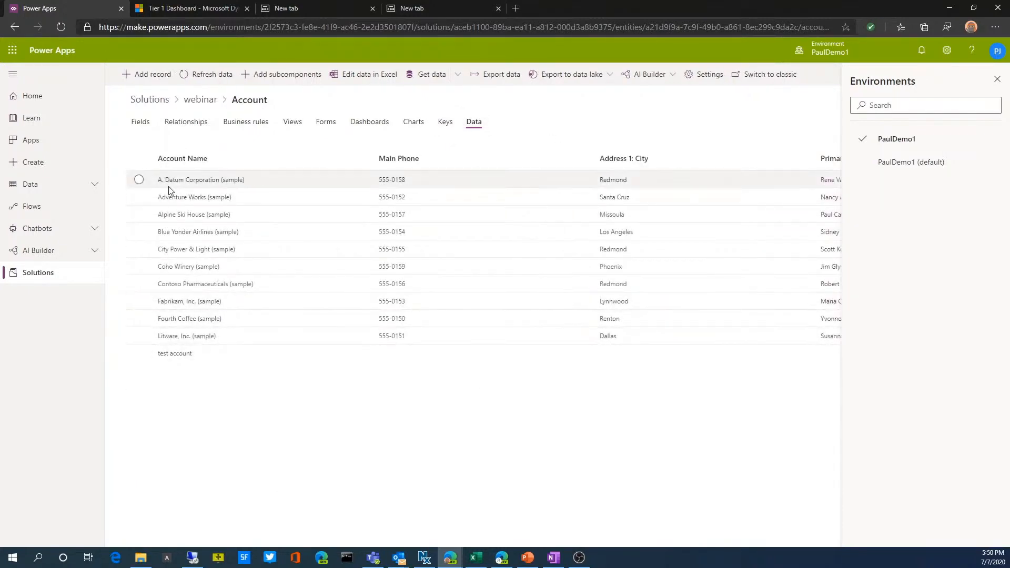
Open the Account entity's main form named Account and look over its Summary, Details and Files sections
left_click(330, 129)
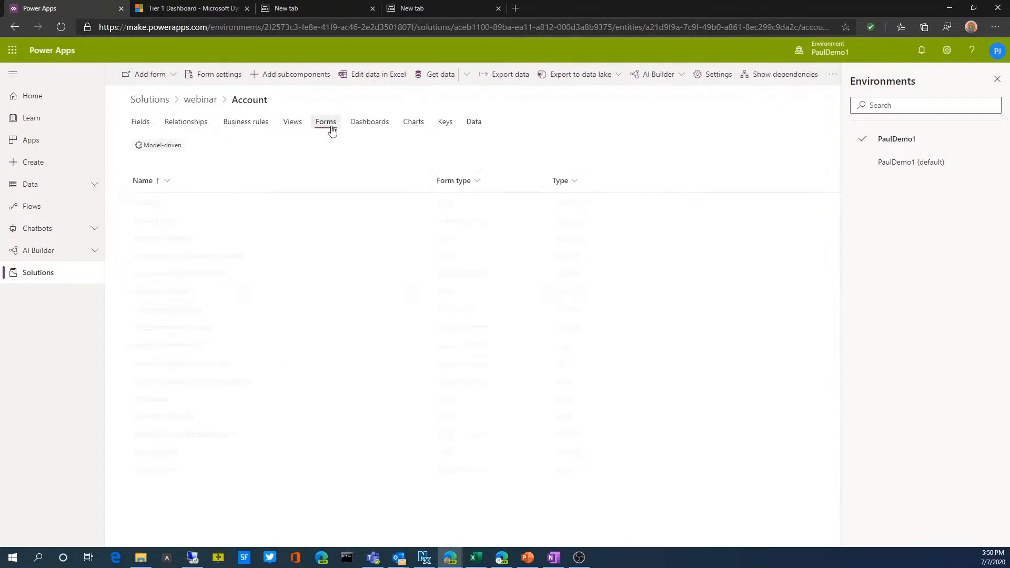
left_click(155, 205)
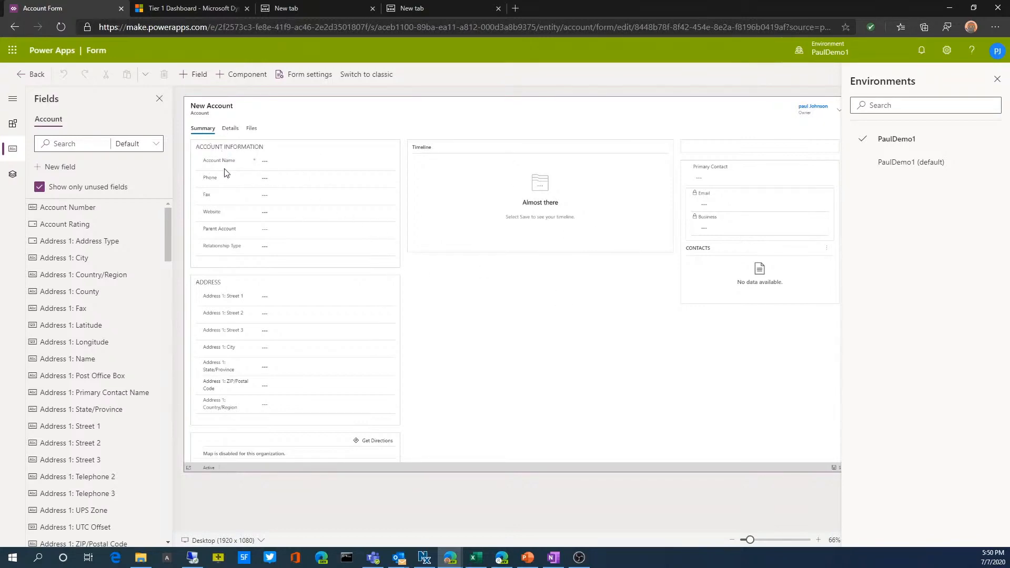
left_click(231, 129)
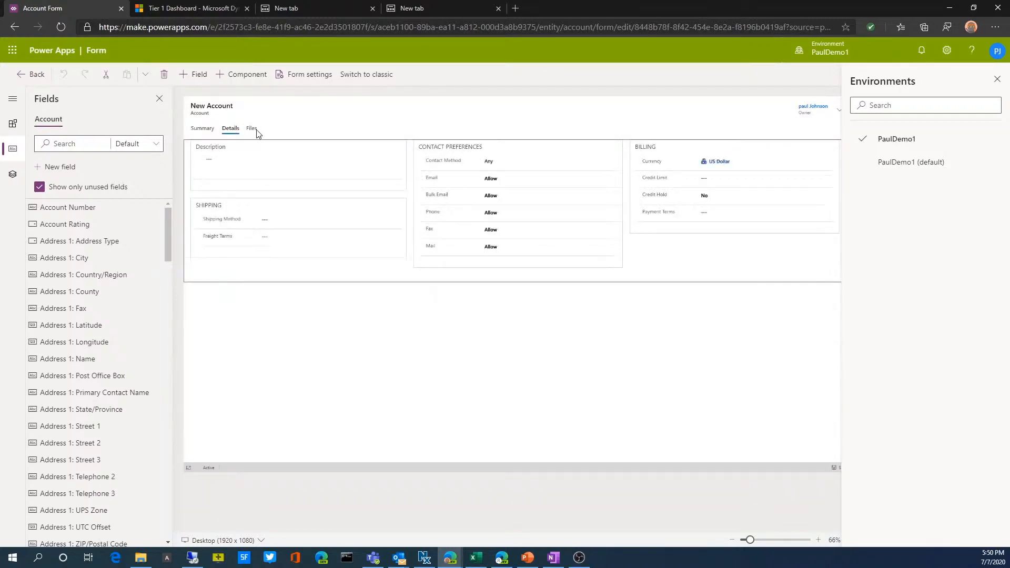
left_click(252, 128)
left_click(202, 129)
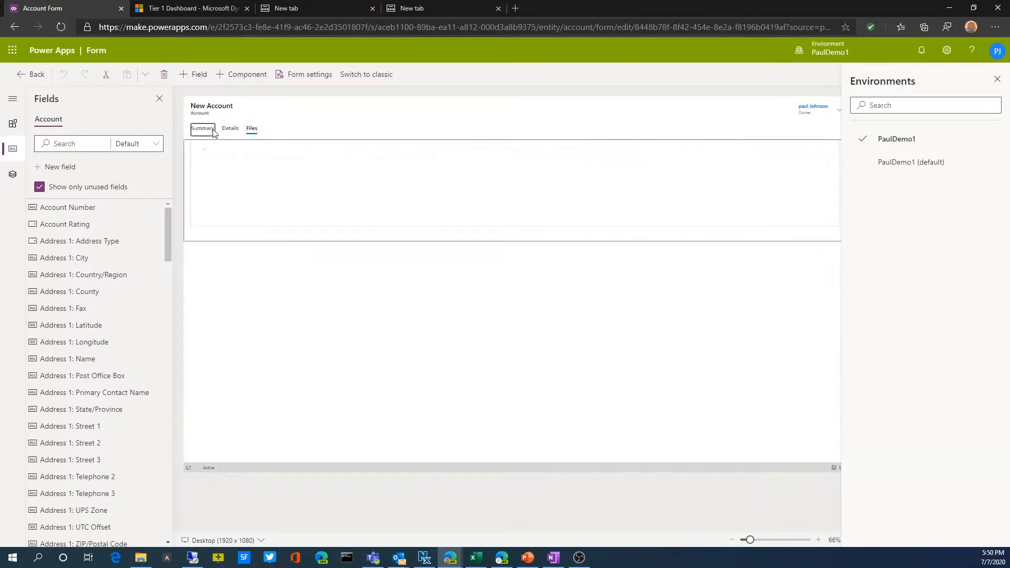
Return to the webinar solution's component list and look over the types of existing components that can be added
left_click(32, 74)
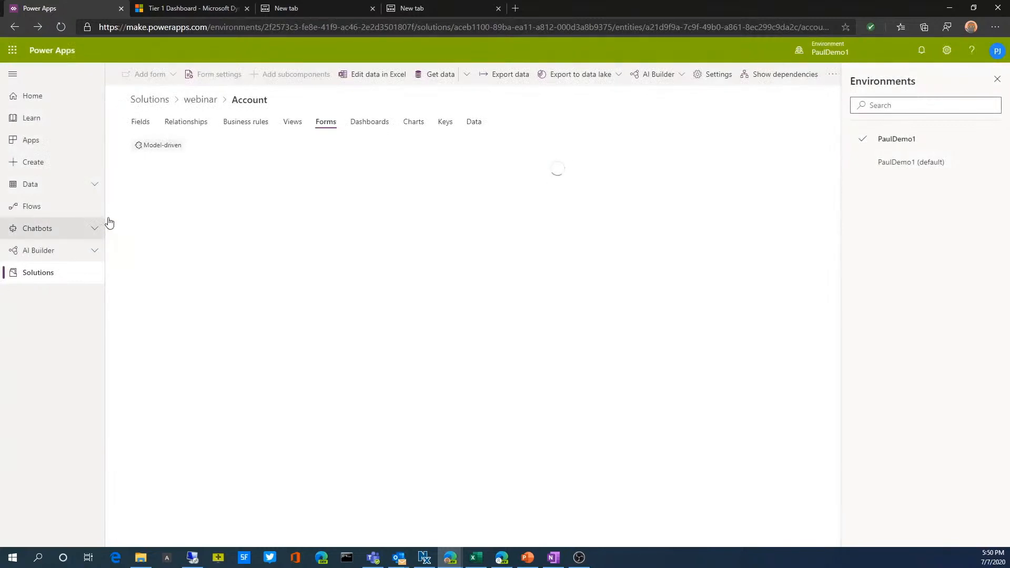
left_click(204, 102)
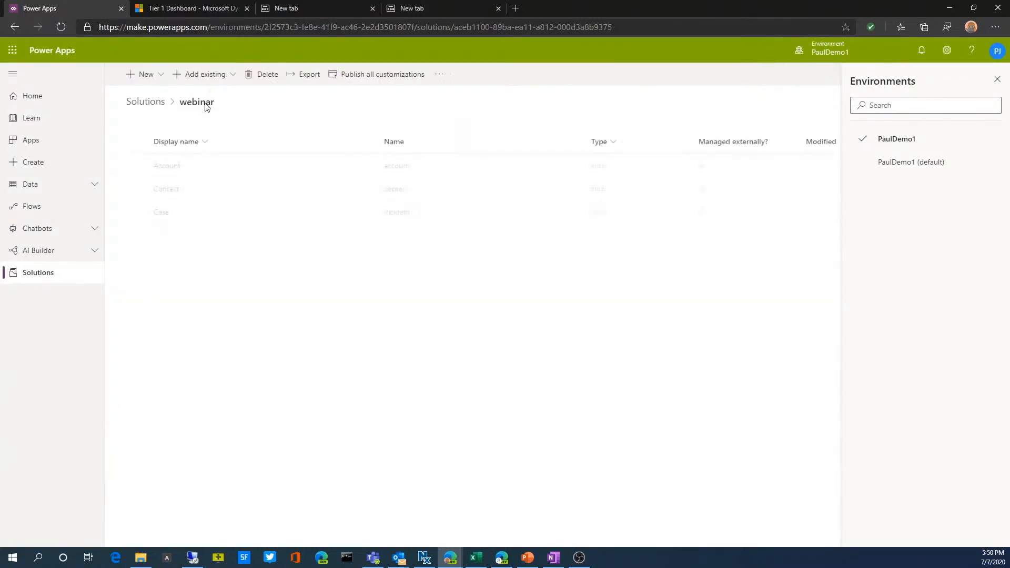
left_click(233, 81)
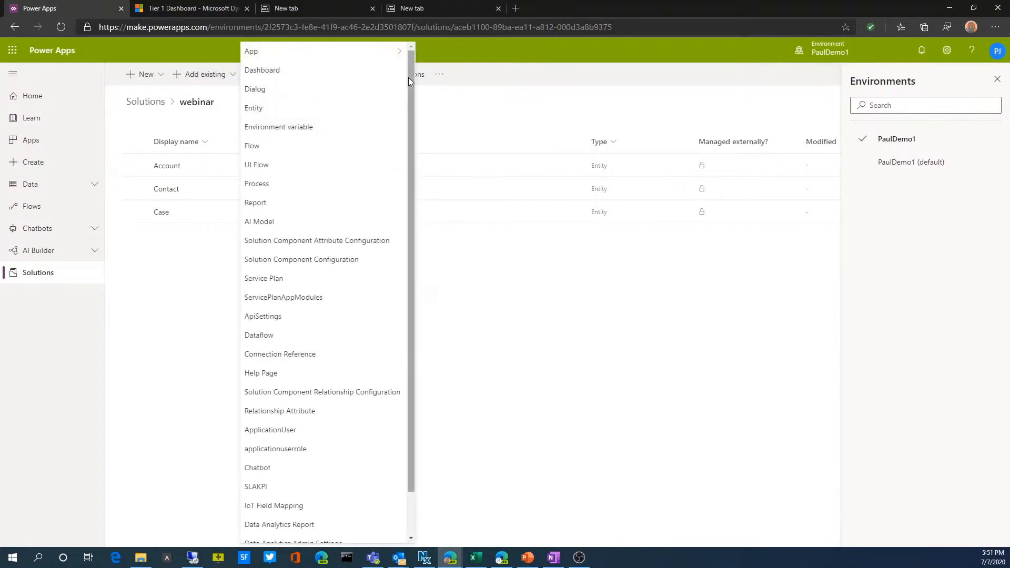
mouse_move(408, 77)
left_mouse_down()
mouse_move(419, 194)
mouse_move(419, 63)
left_mouse_up()
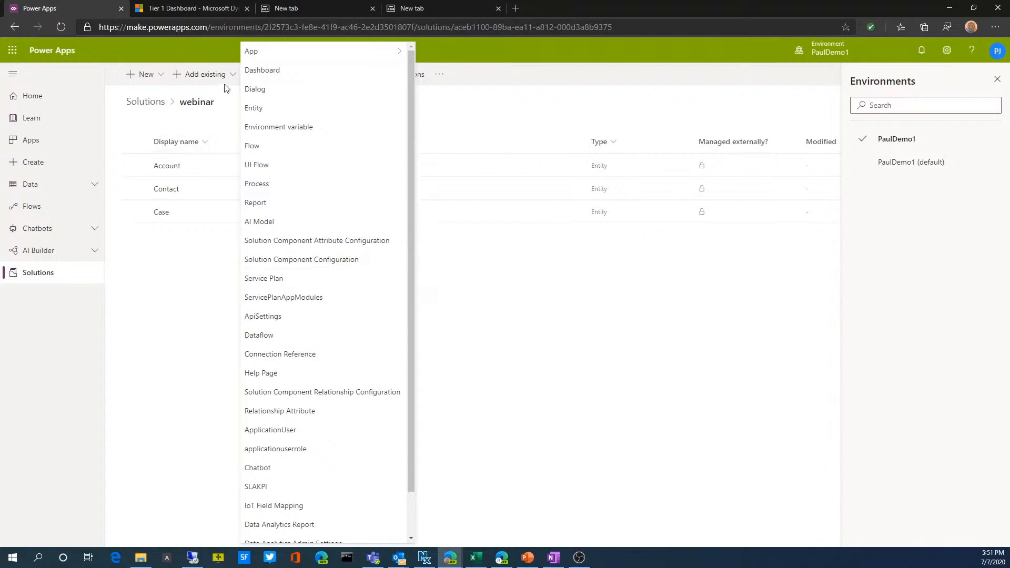
Add the existing Lead entity to the webinar solution with all of its components included
left_click(264, 108)
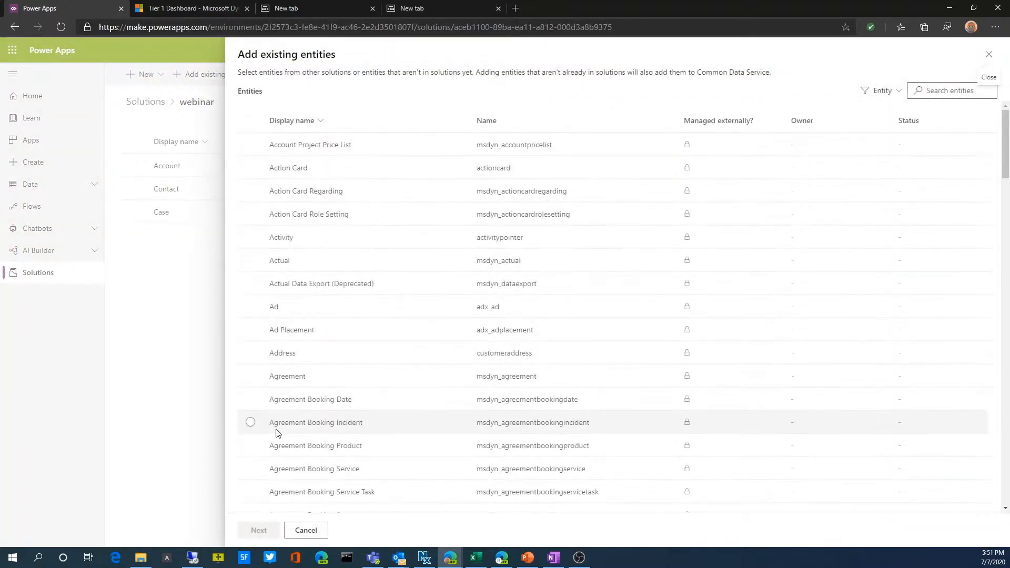
scroll(276, 428, "down", 15)
scroll(277, 433, "down", 5)
scroll(278, 433, "up", 10)
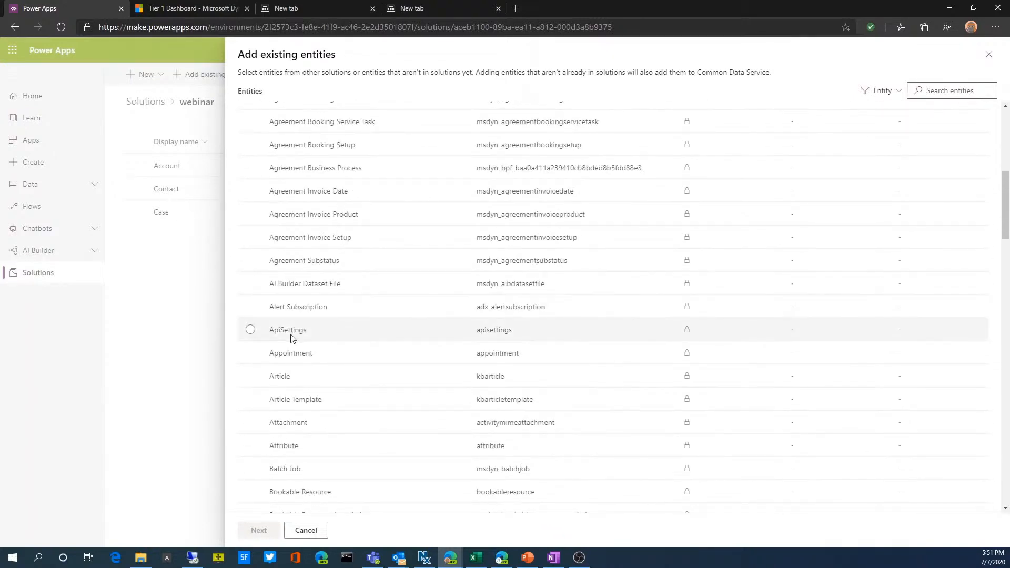
scroll(289, 335, "up", 6)
scroll(291, 337, "up", 1)
scroll(290, 341, "down", 15)
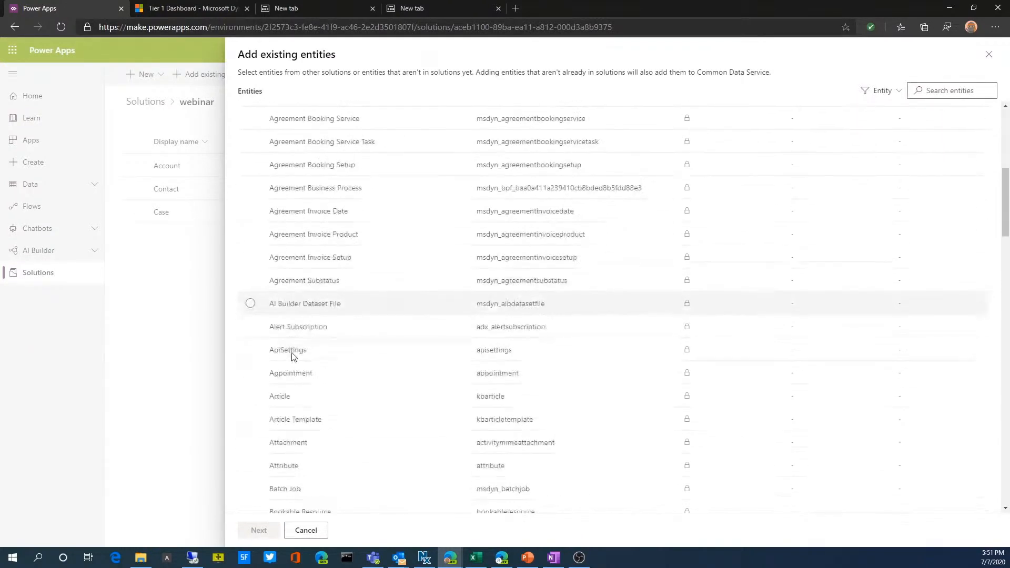
left_click(938, 92)
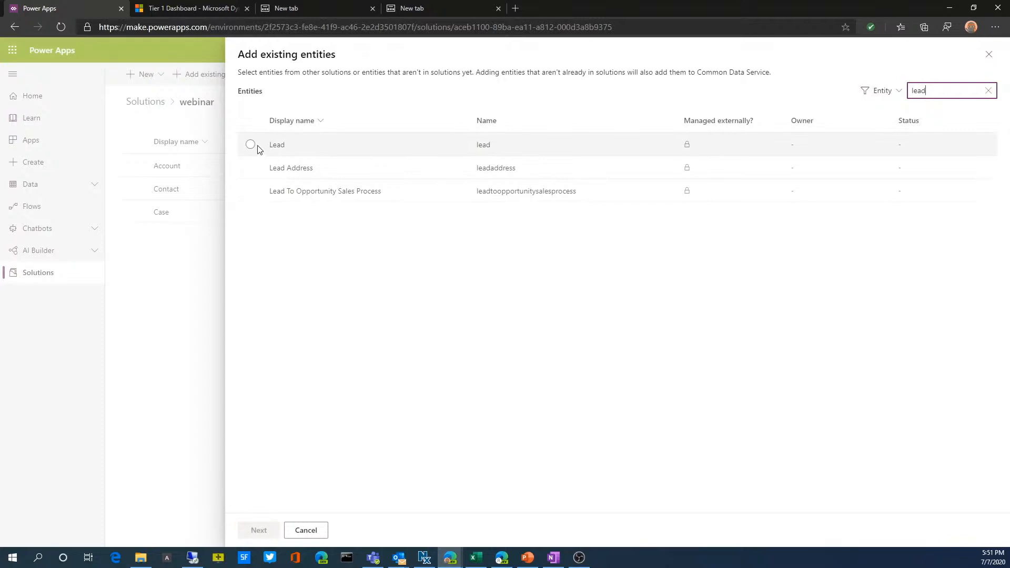
left_click(252, 145)
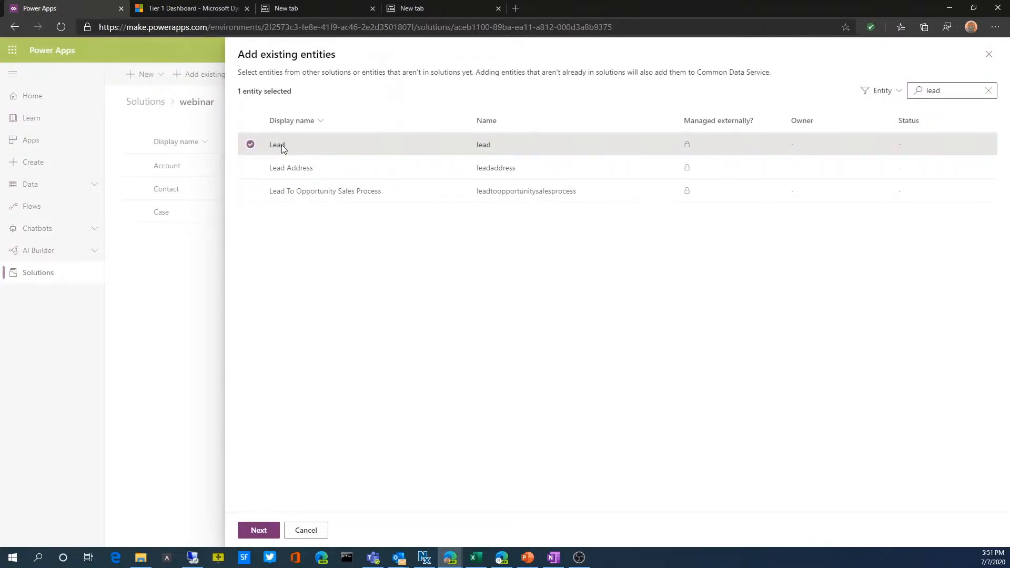
left_click(267, 530)
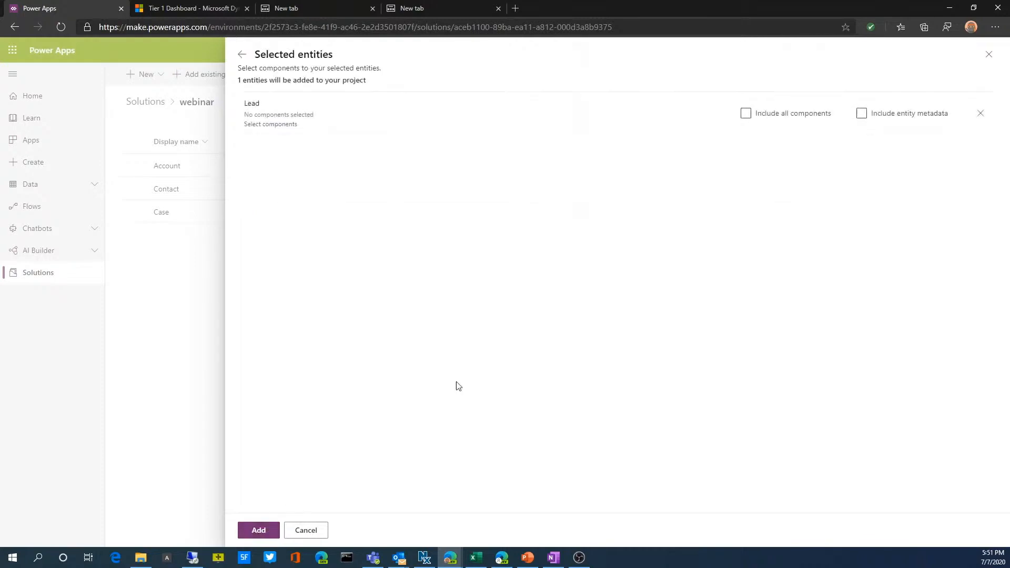
left_click(751, 117)
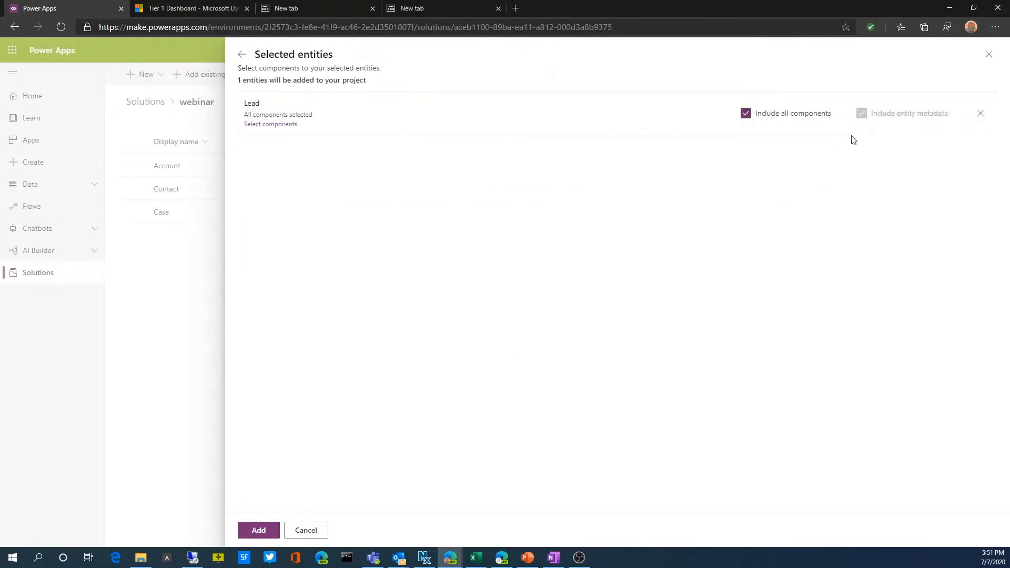
left_click(257, 535)
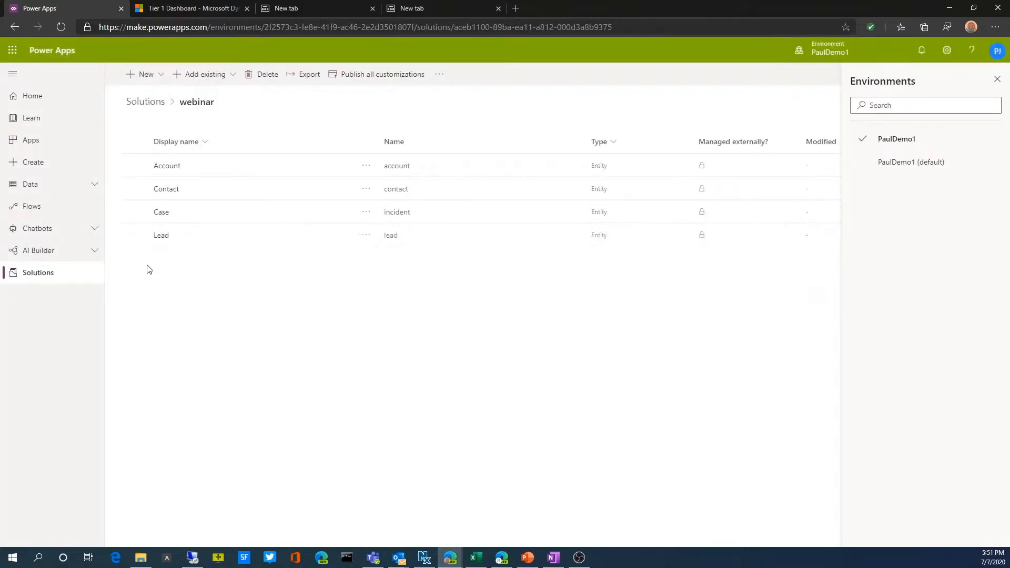
Look at the Lead entity's fields, and open the Account entity from the webinar solution
left_click(165, 239)
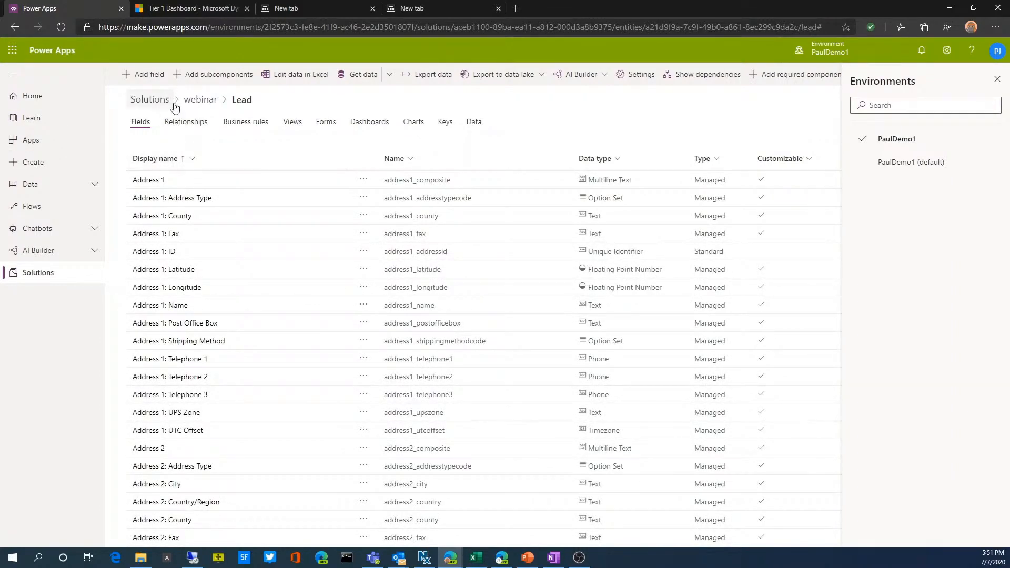
left_click(196, 101)
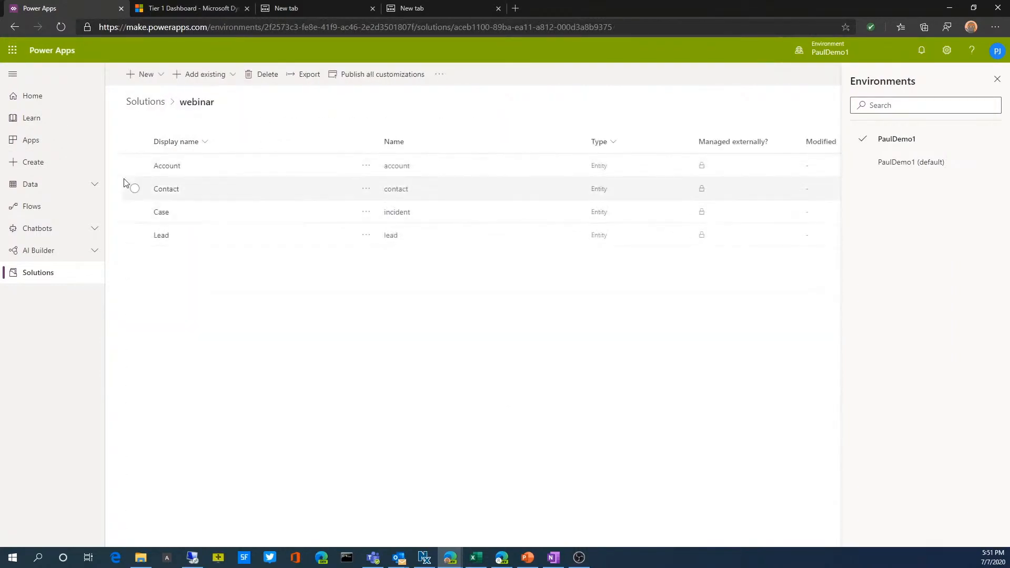
left_click(167, 166)
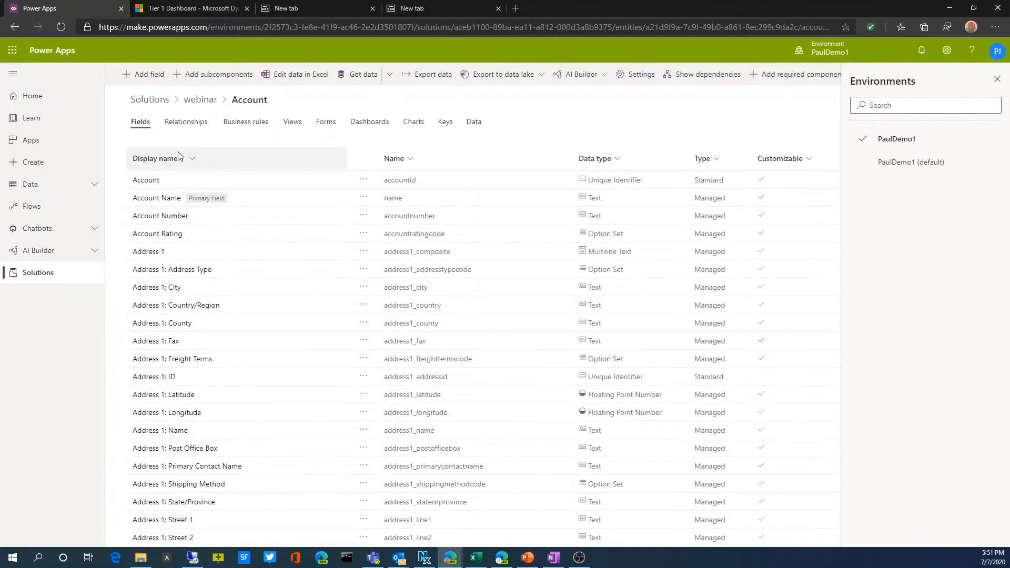
Start a new field on the Account entity with the display name accountnotes
left_click(151, 77)
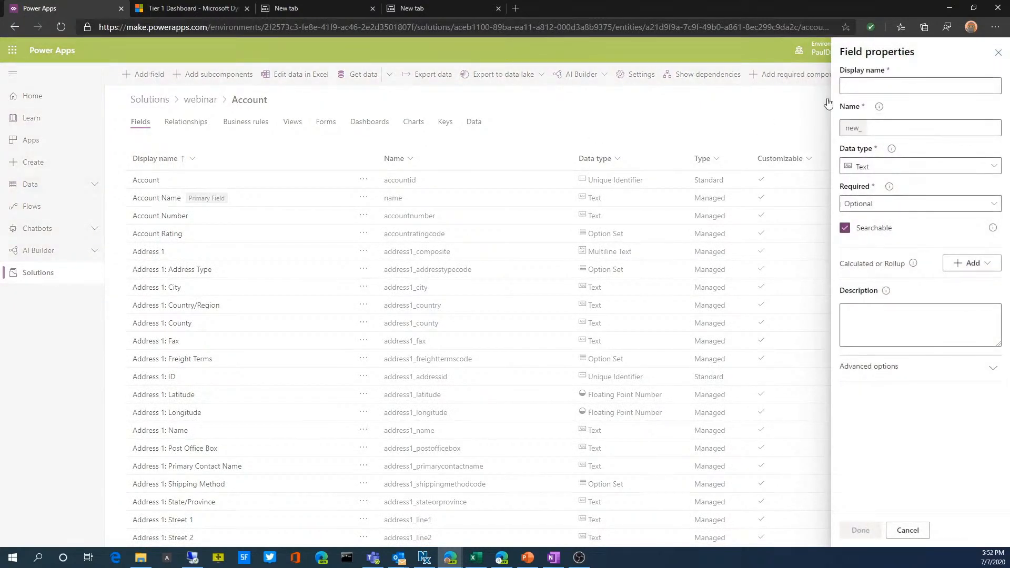
left_click(857, 82)
type("web")
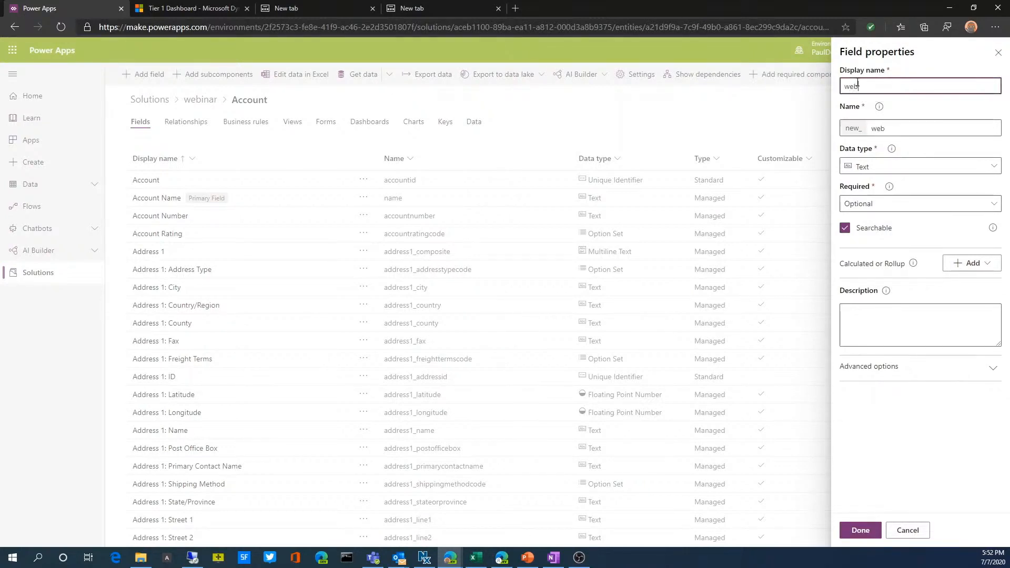
key("BackSpace")
key("BackSpace")
key("BackSpace")
type("accountnotes")
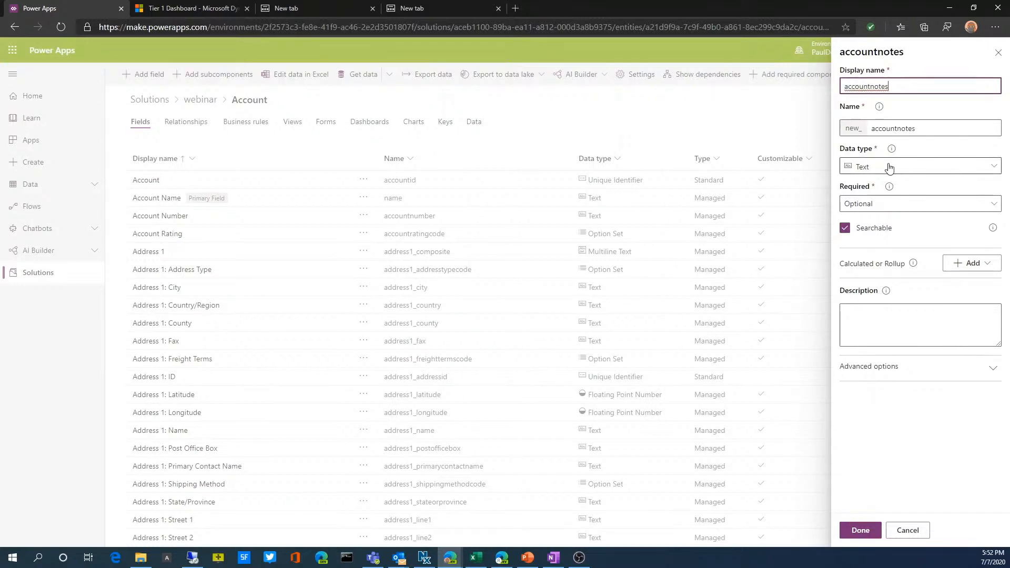
Review the available data types and requirement levels for accountnotes, keeping it as an optional Text field
left_click(904, 173)
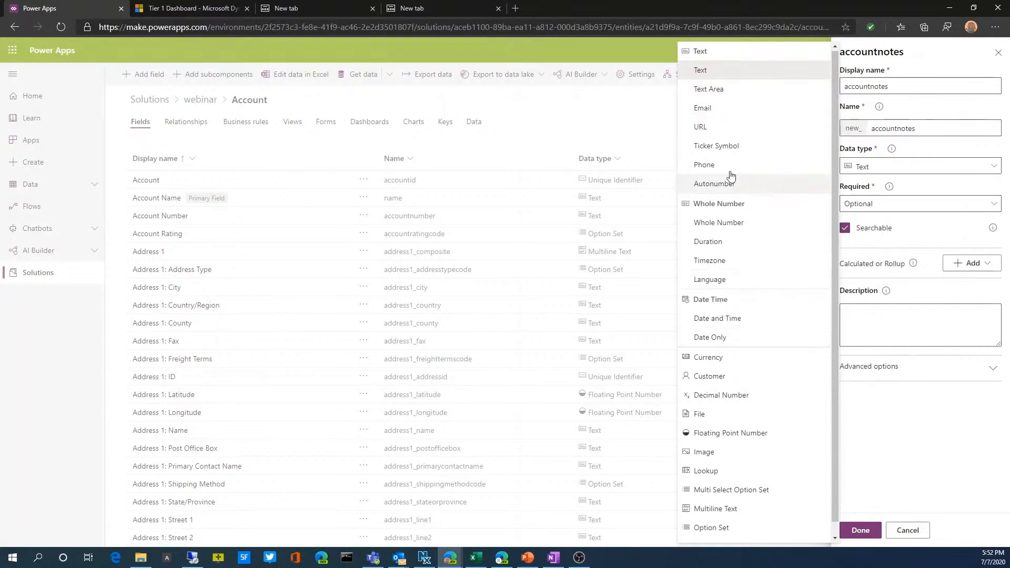
scroll(755, 275, "down", 1)
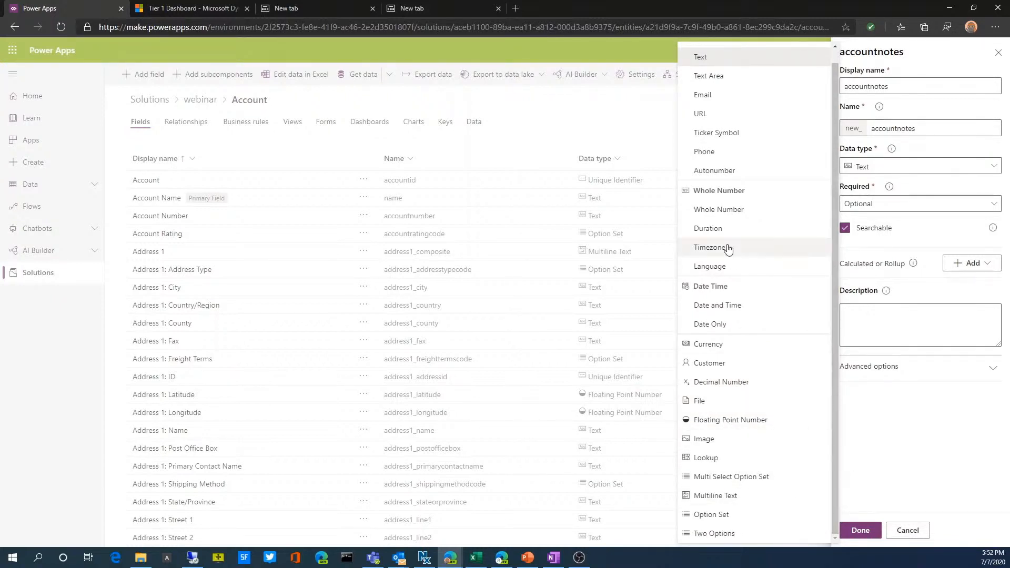
scroll(755, 323, "up", 1)
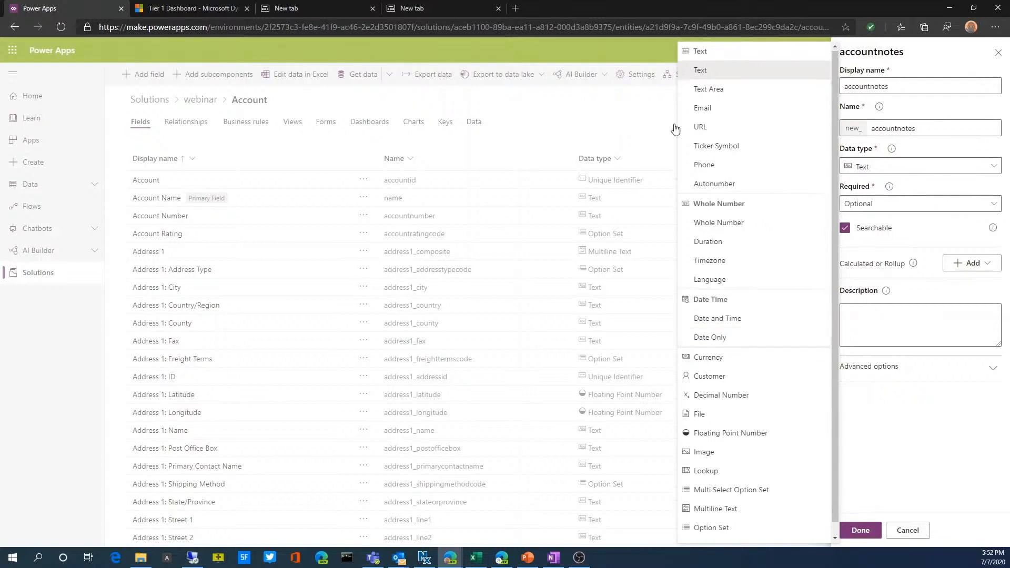
left_click(709, 71)
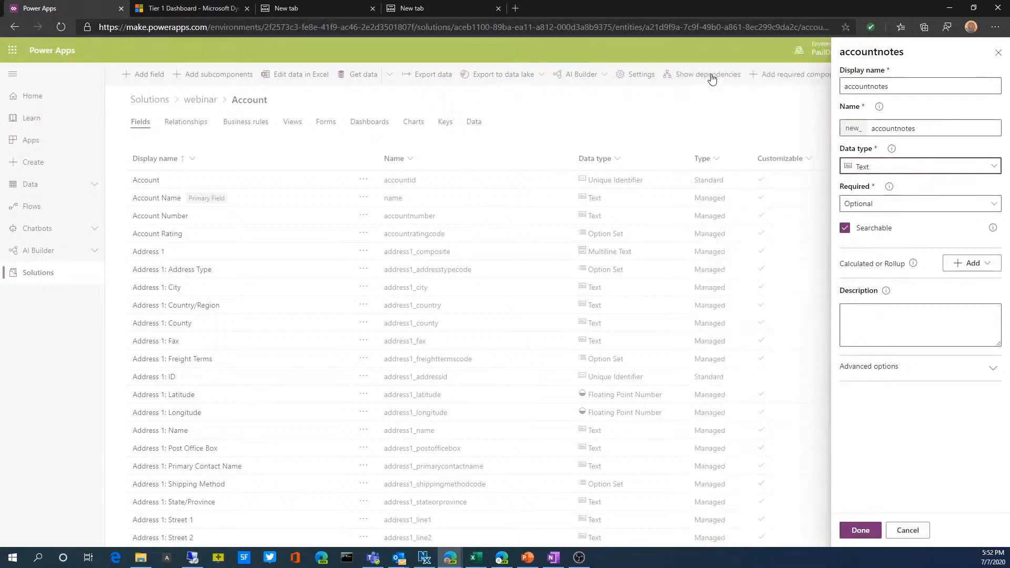
left_click(892, 207)
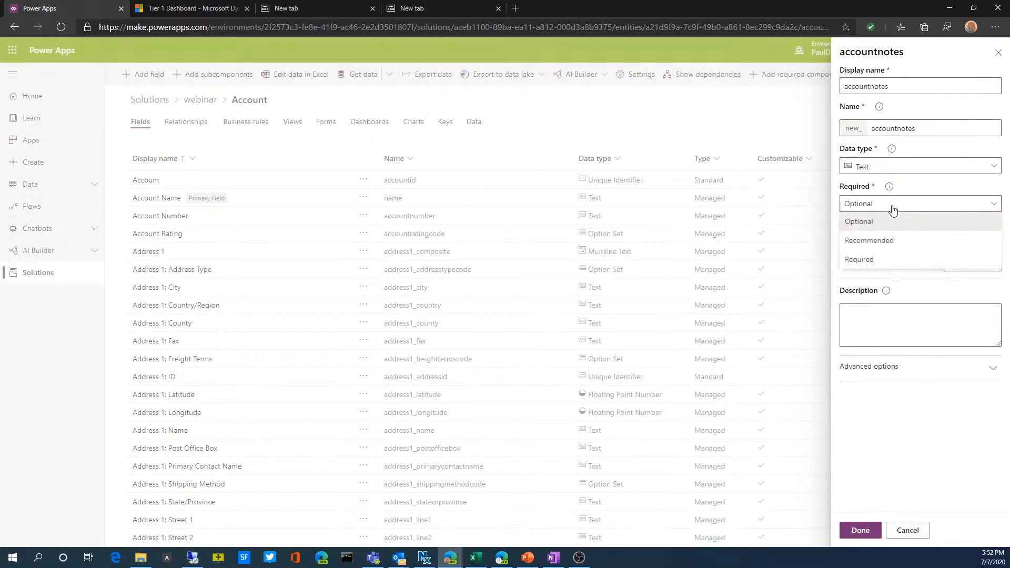
left_click(893, 209)
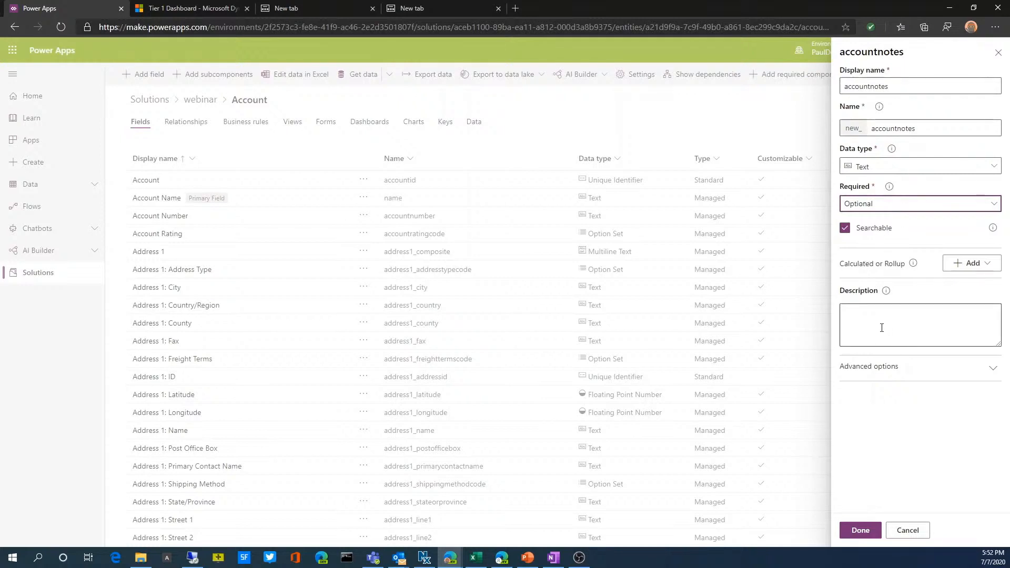
Check the advanced options of the accountnotes field and finish defining it
left_click(891, 371)
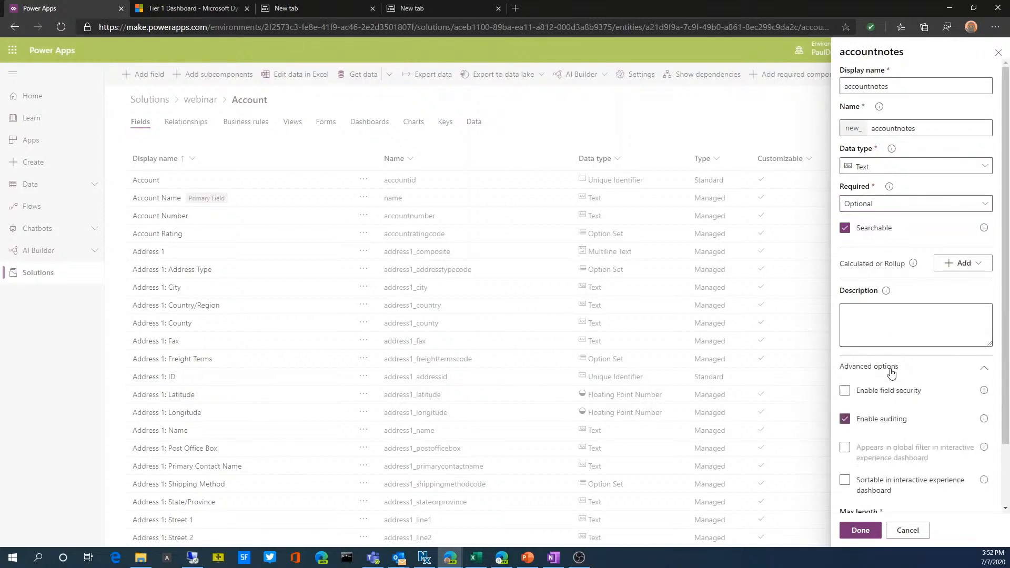
left_click(890, 372)
left_click(890, 372)
left_click(890, 371)
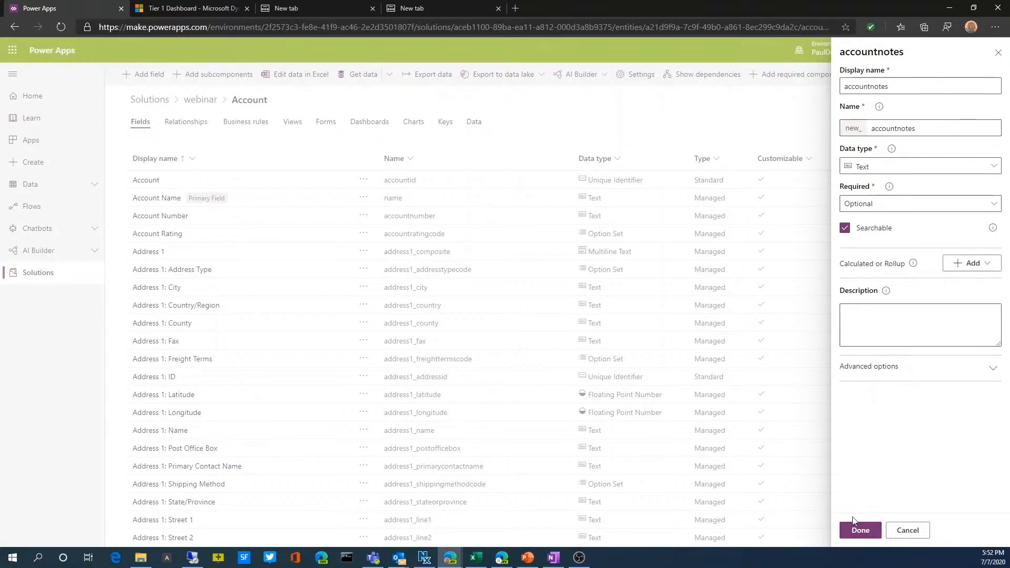
left_click(860, 530)
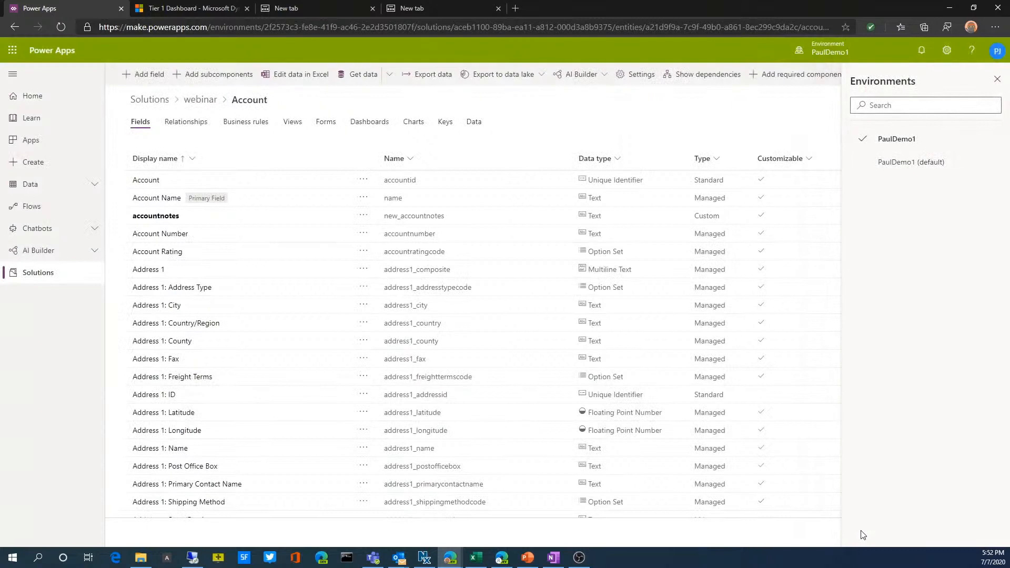
Close the list of environments and save the Account entity with its accountnotes field
left_click(996, 79)
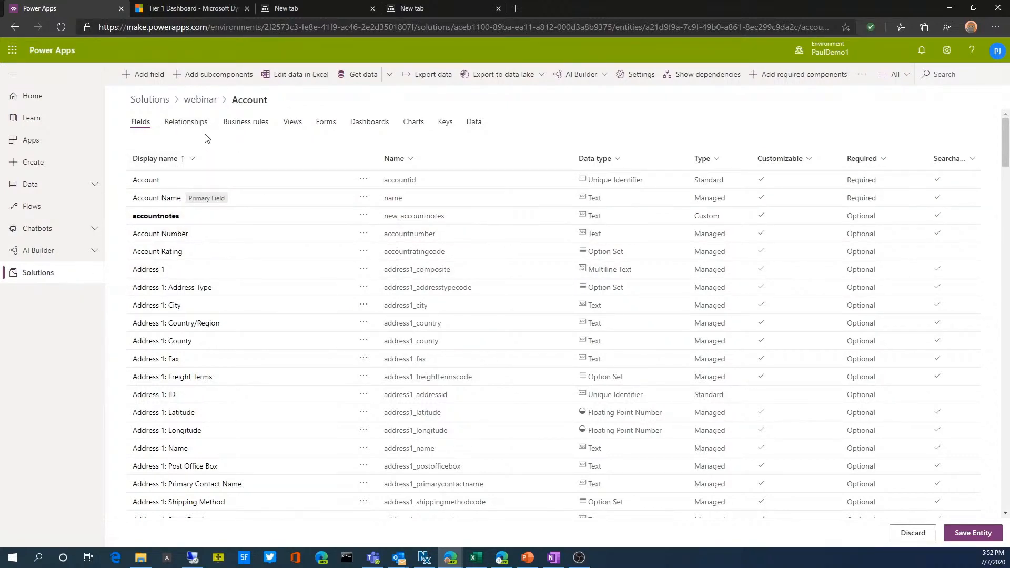
left_click(56, 274)
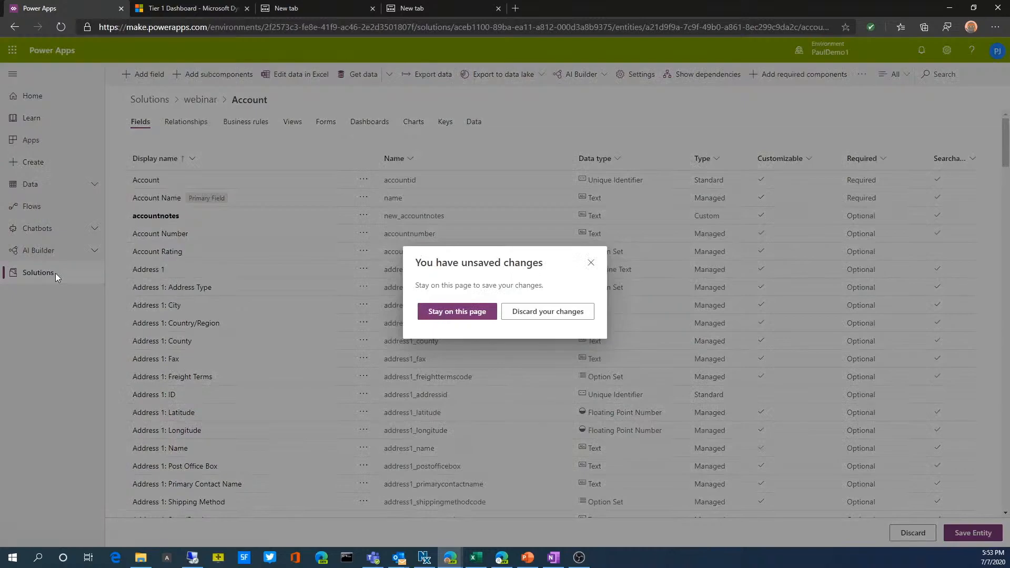
left_click(591, 263)
left_click(971, 532)
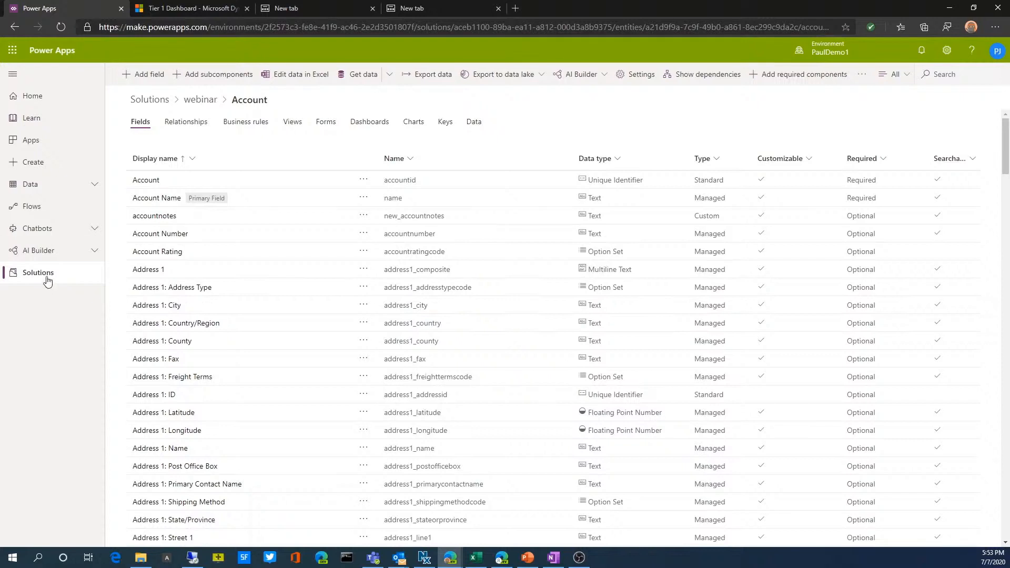
Return to the webinar solution and look over the types of new components it can create
left_click(192, 103)
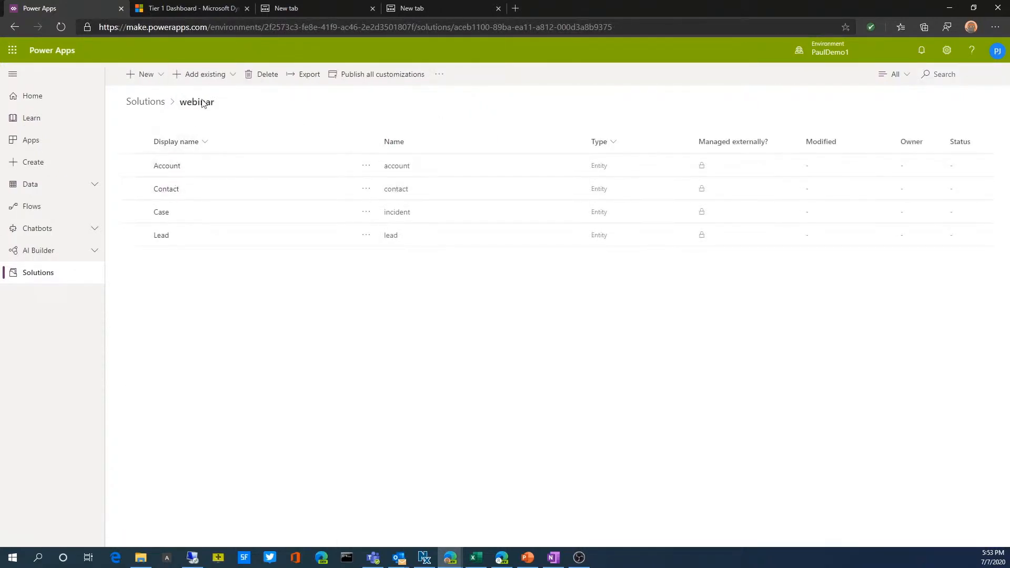
left_click(163, 78)
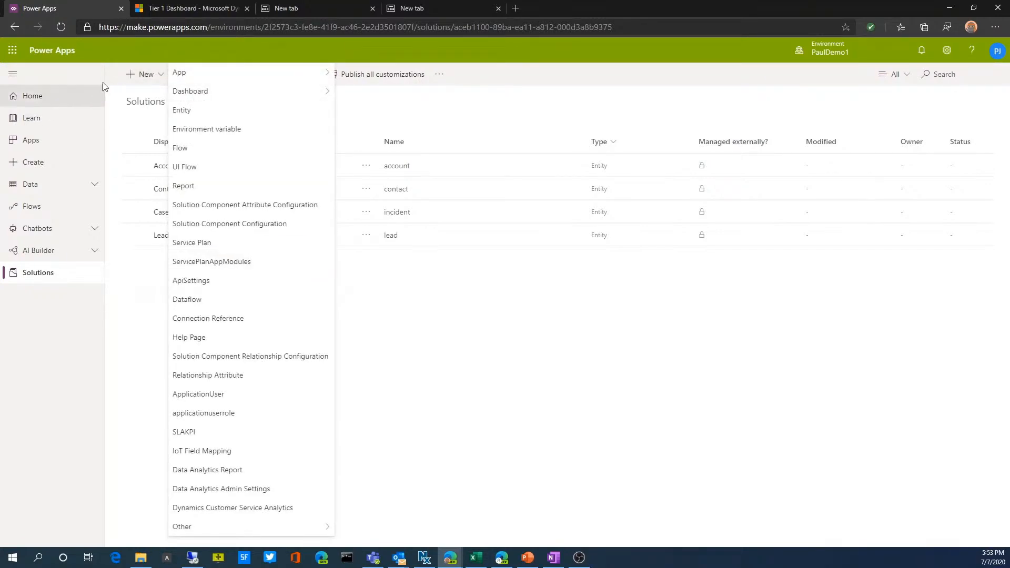
left_click(143, 74)
Open the environment's option sets and browse through the list
left_click(52, 185)
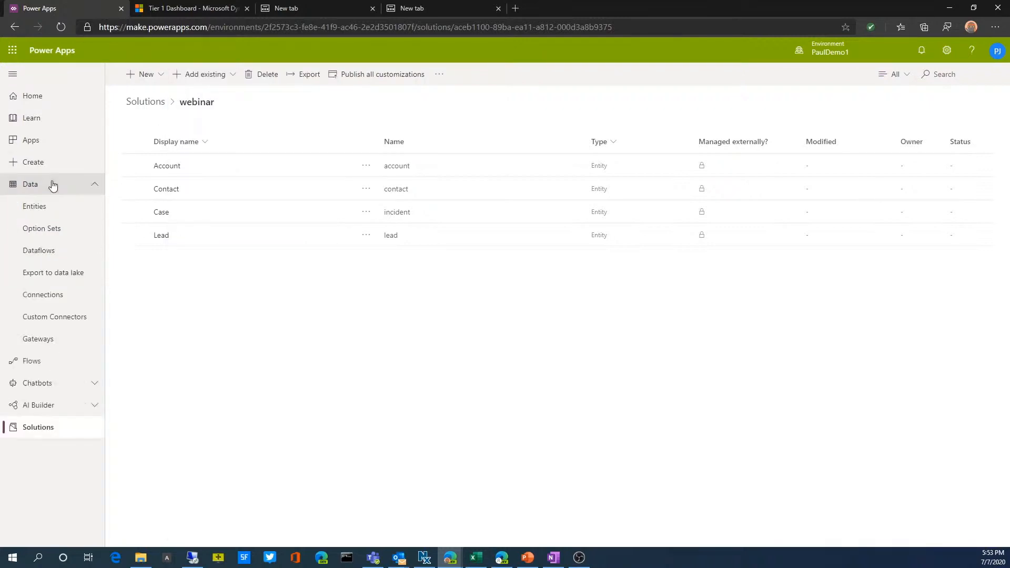
left_click(40, 231)
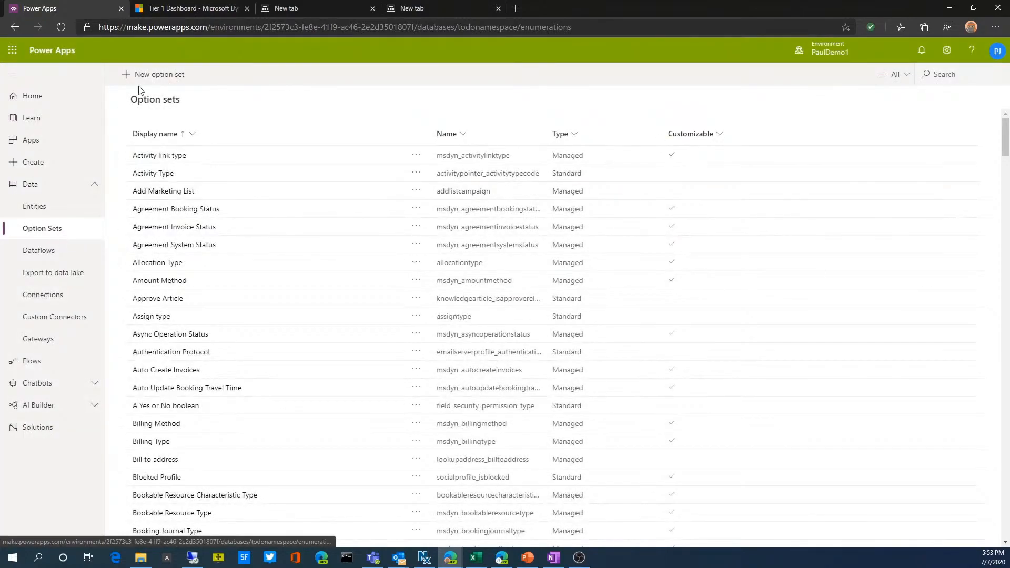
scroll(602, 464, "down", 20)
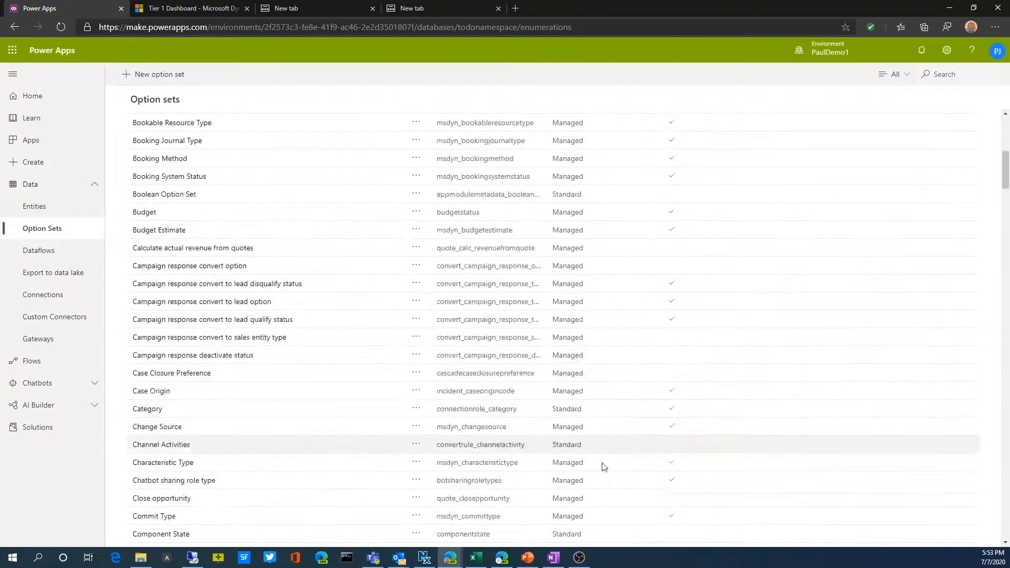
Find the webinartypetest option set by searching for "web", remove its "New option" item, and save the option set
left_click(960, 79)
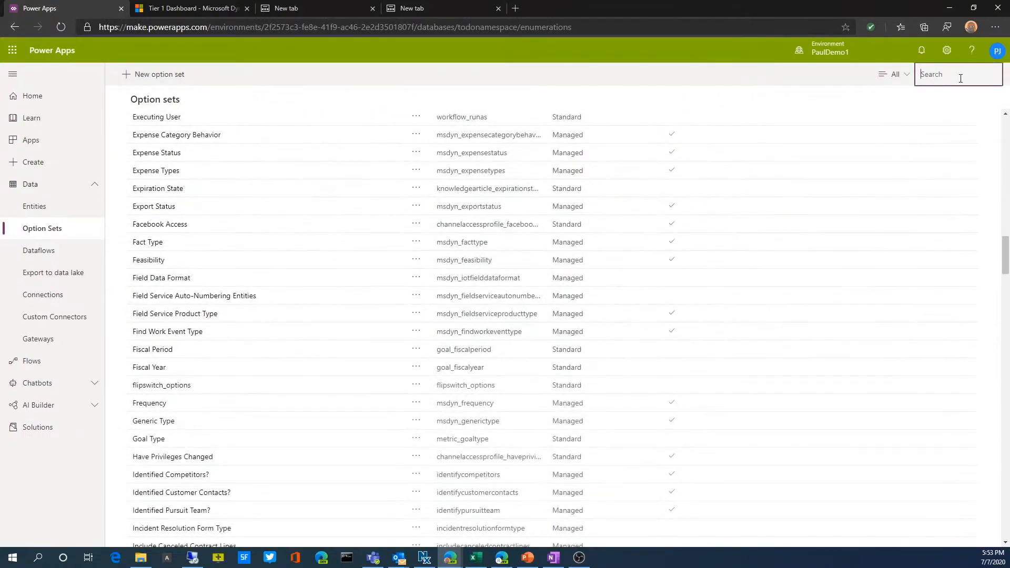
type("web")
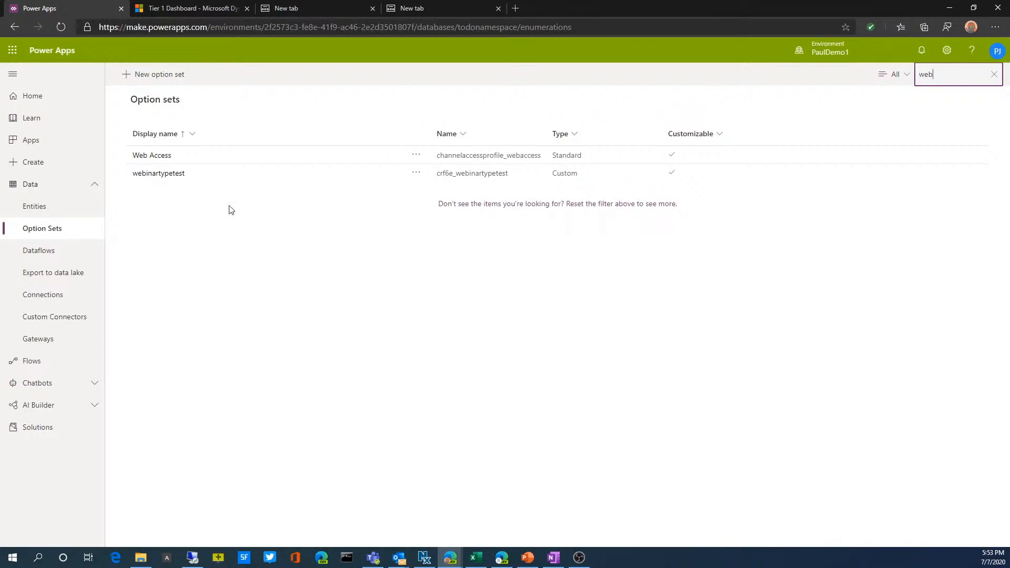
left_click(146, 175)
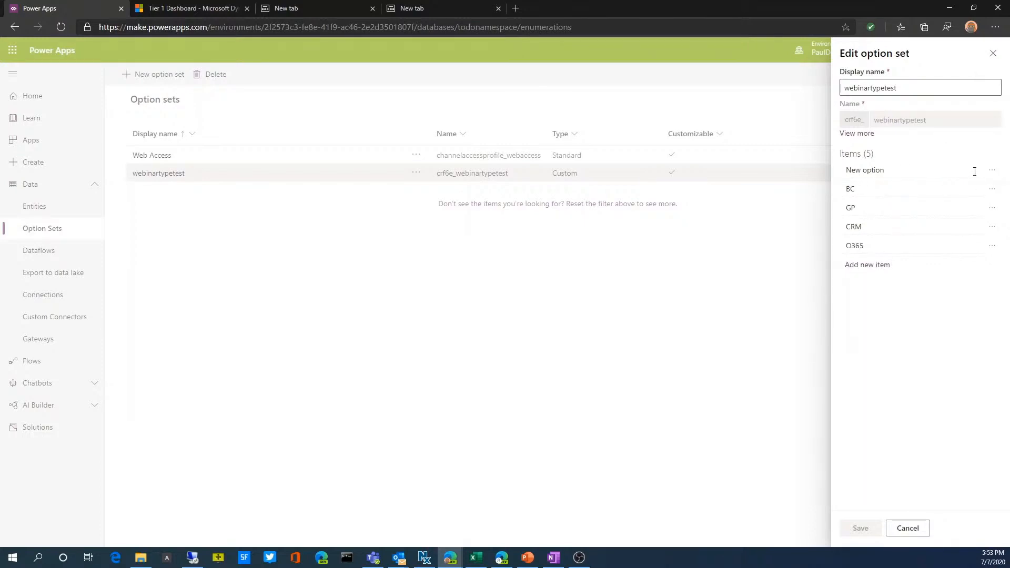
left_click(992, 170)
left_click(962, 206)
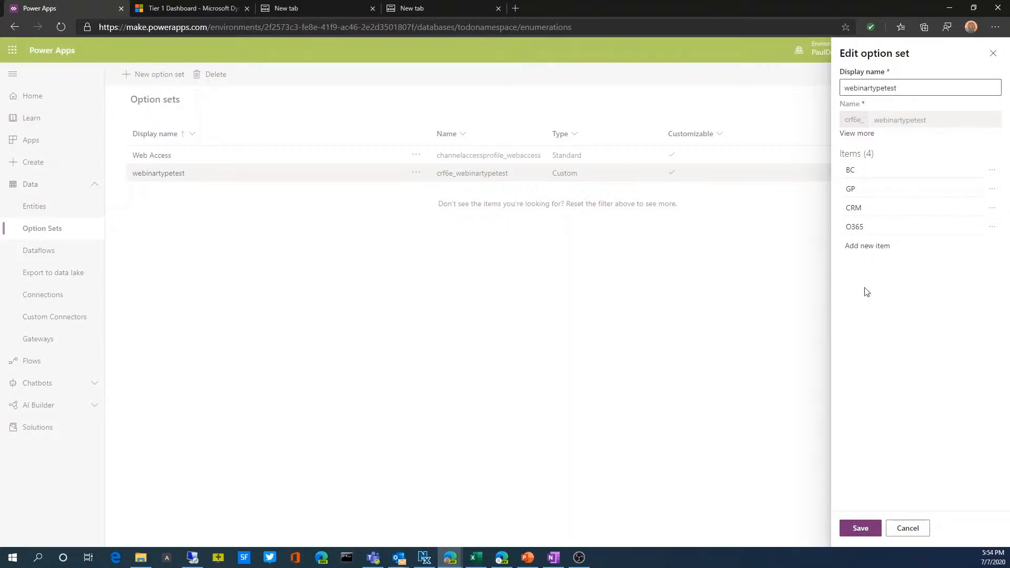
left_click(867, 528)
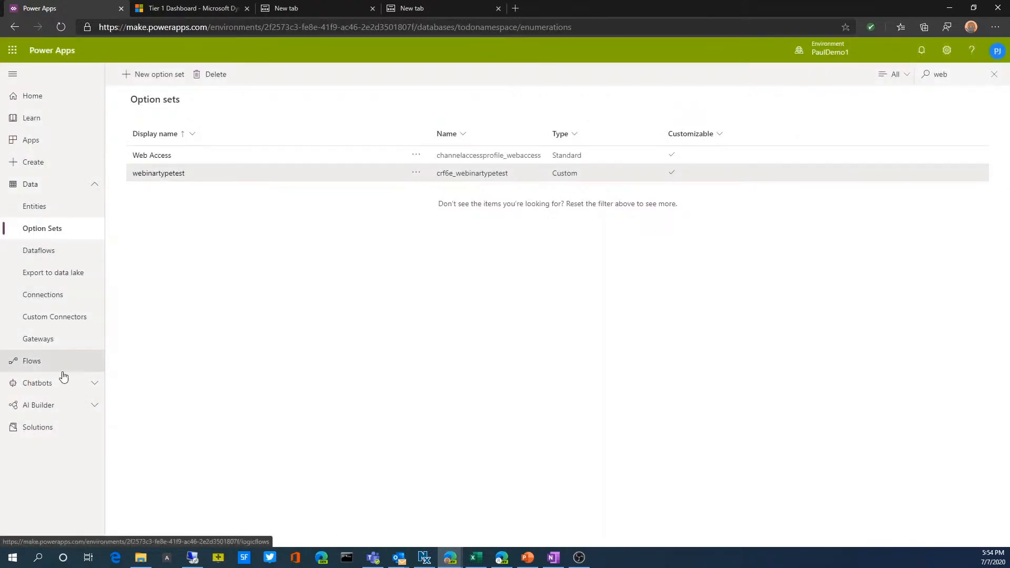
Open the Account entity in the webinar solution and start a new field with the display name webinartype
left_click(49, 427)
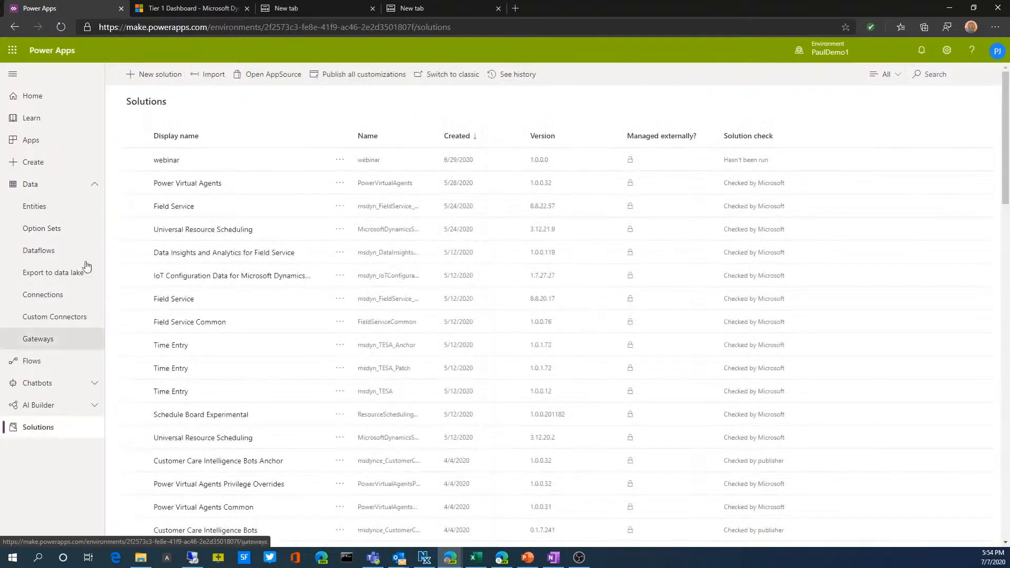
left_click(164, 160)
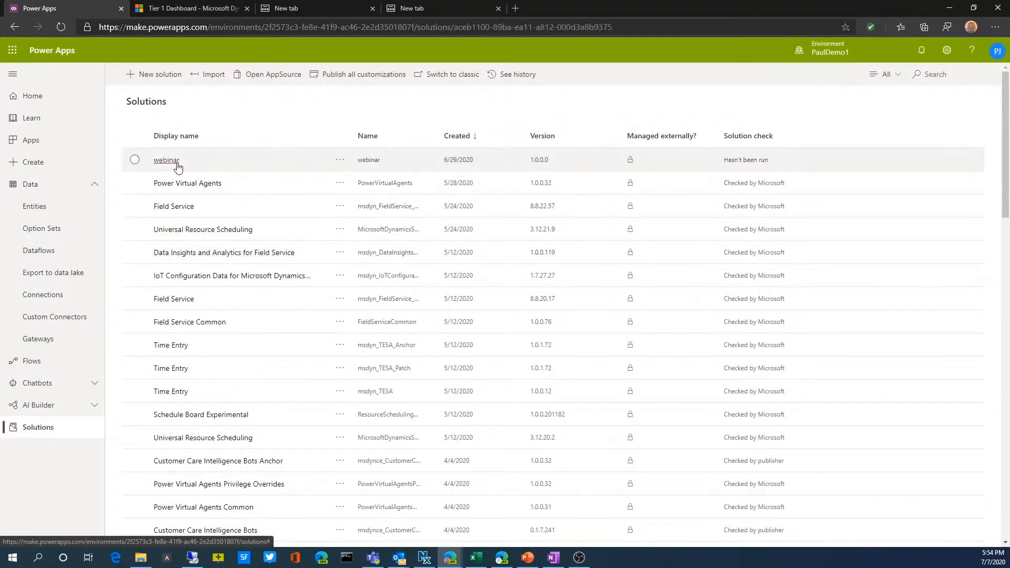
left_click(173, 166)
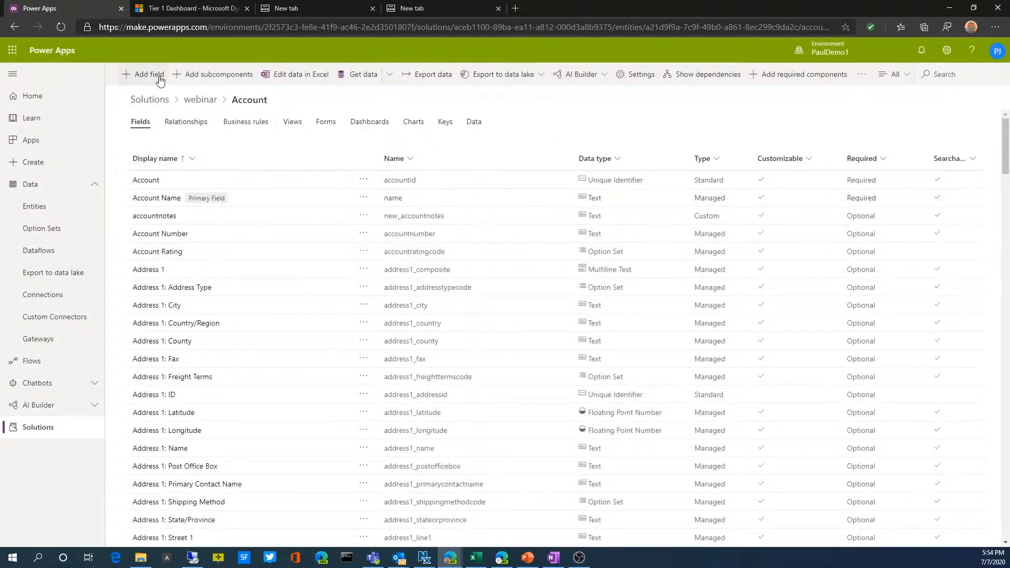
left_click(160, 80)
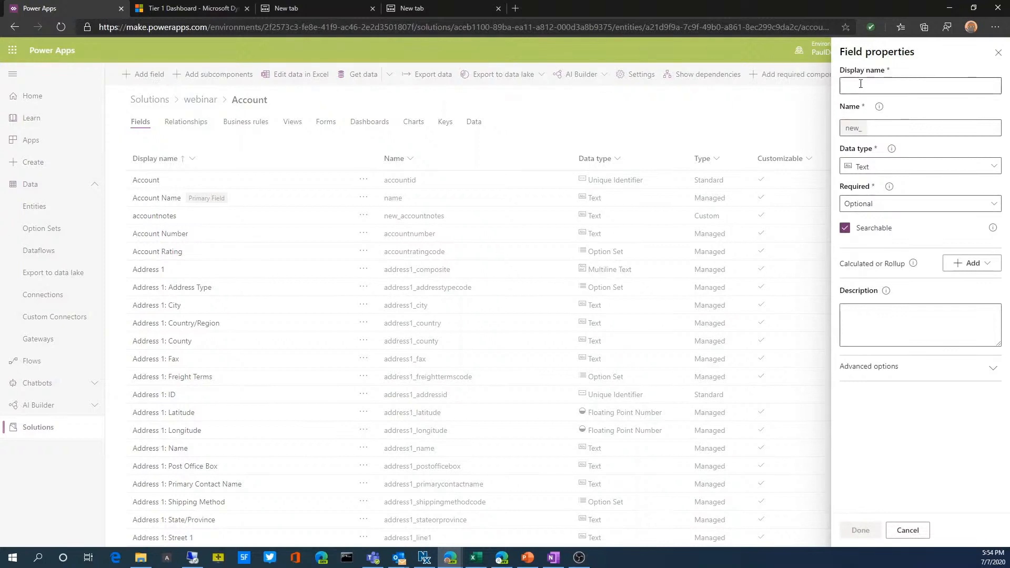
left_click(860, 85)
type("we")
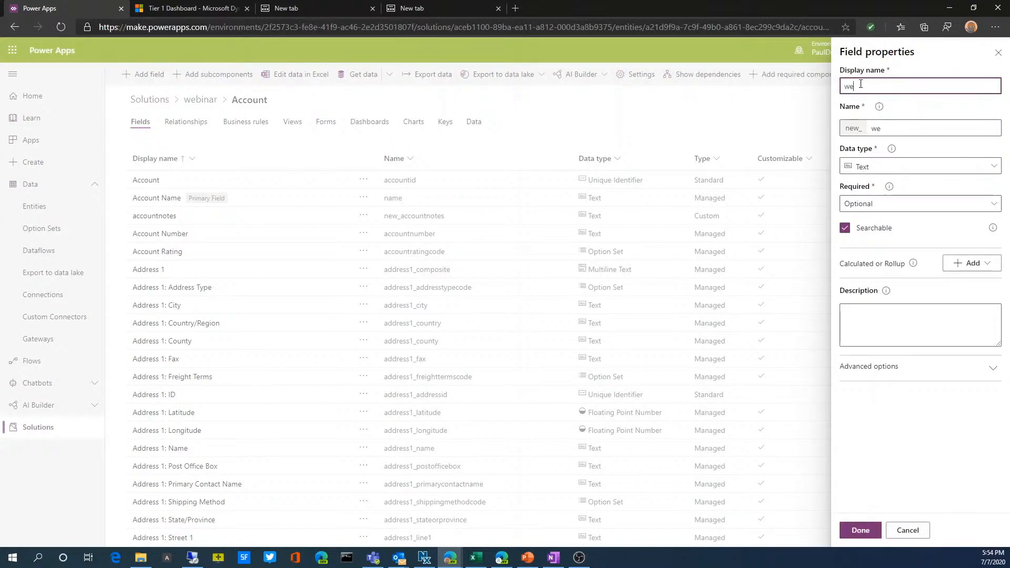
type("binartype")
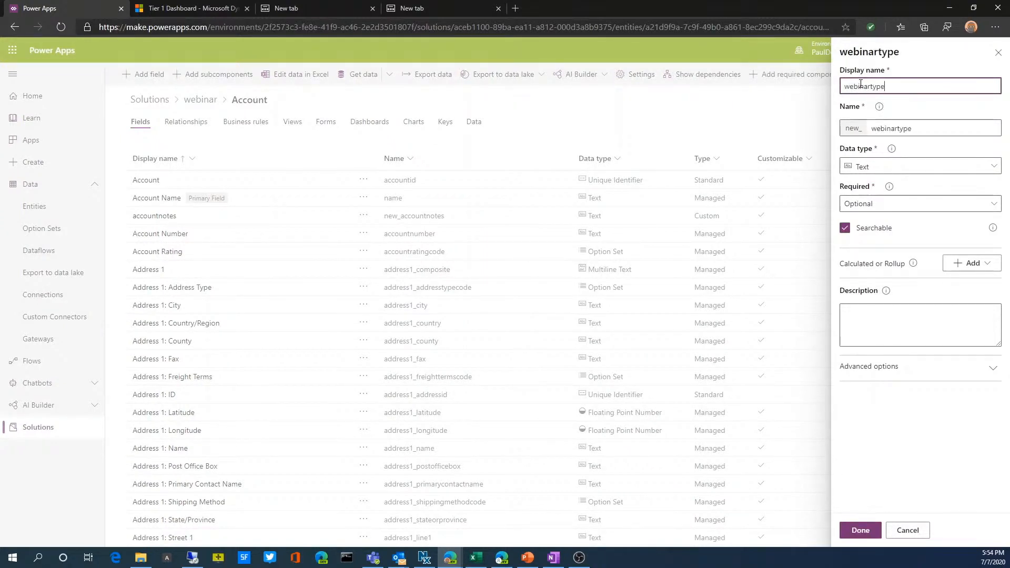
Set the webinartype field's data type to Option Set and assign the webinartypetest option set to it
left_click(901, 166)
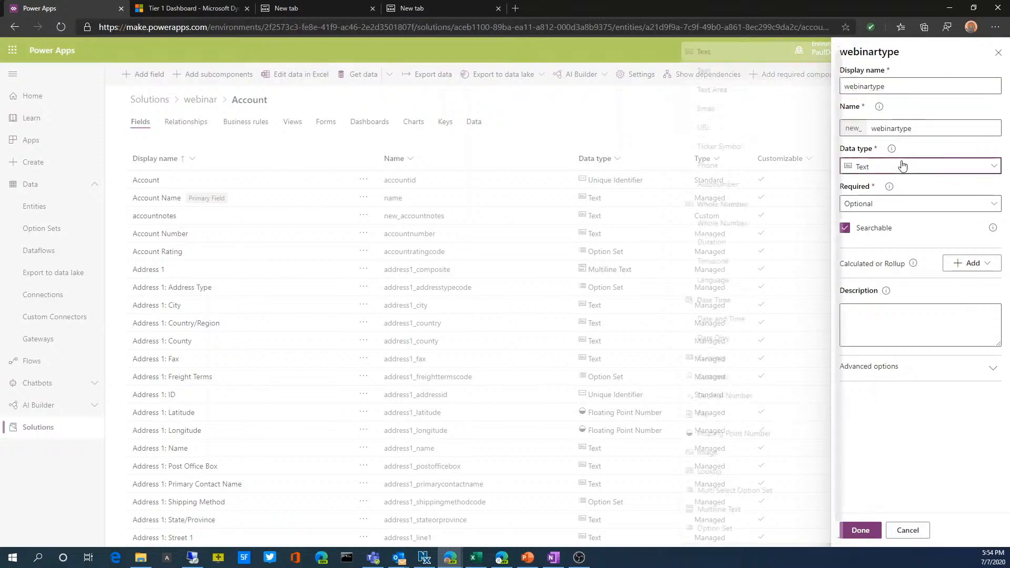
scroll(731, 363, "down", 1)
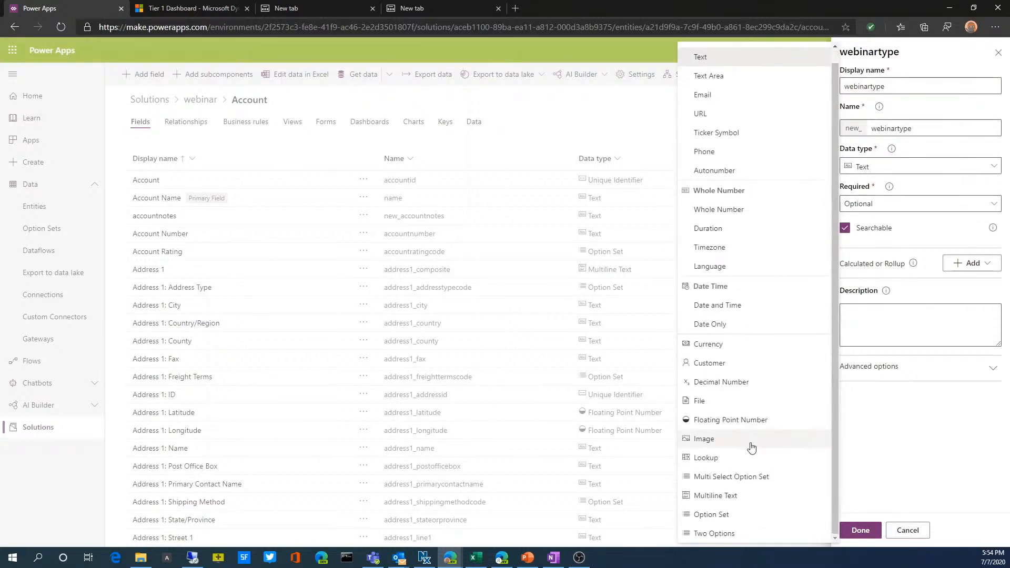
left_click(721, 518)
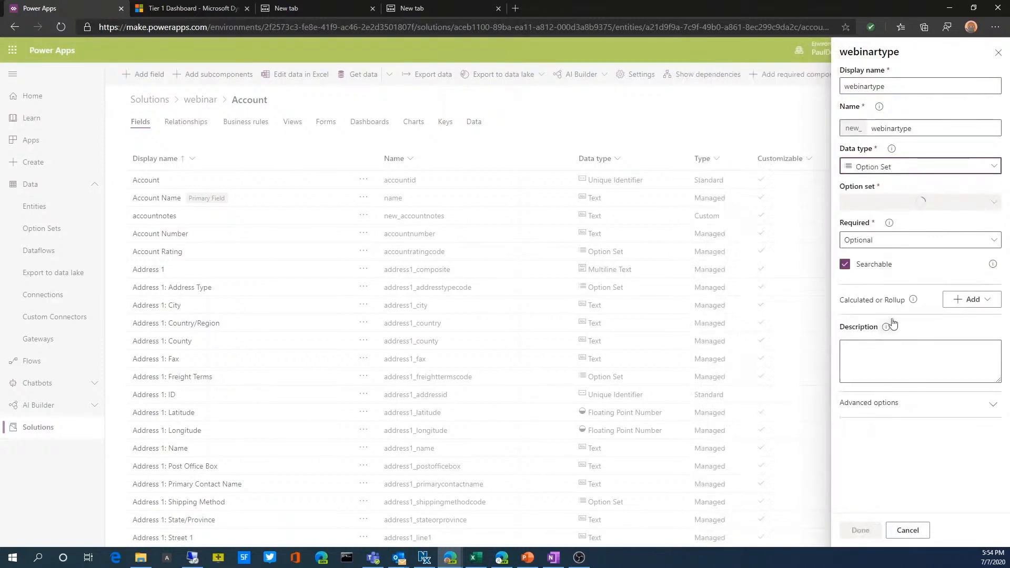
left_click(993, 202)
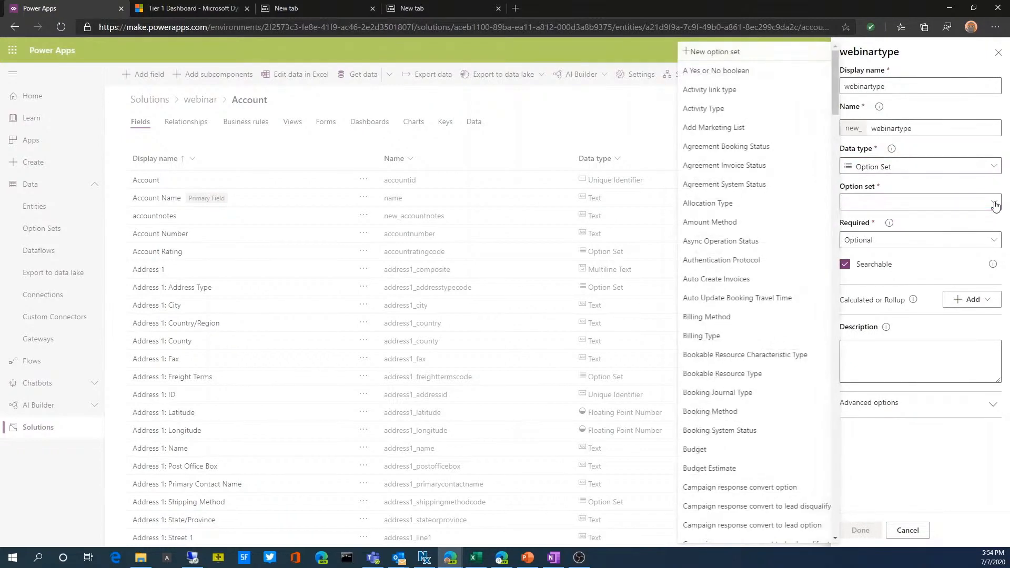
left_click_drag(832, 71, 828, 522)
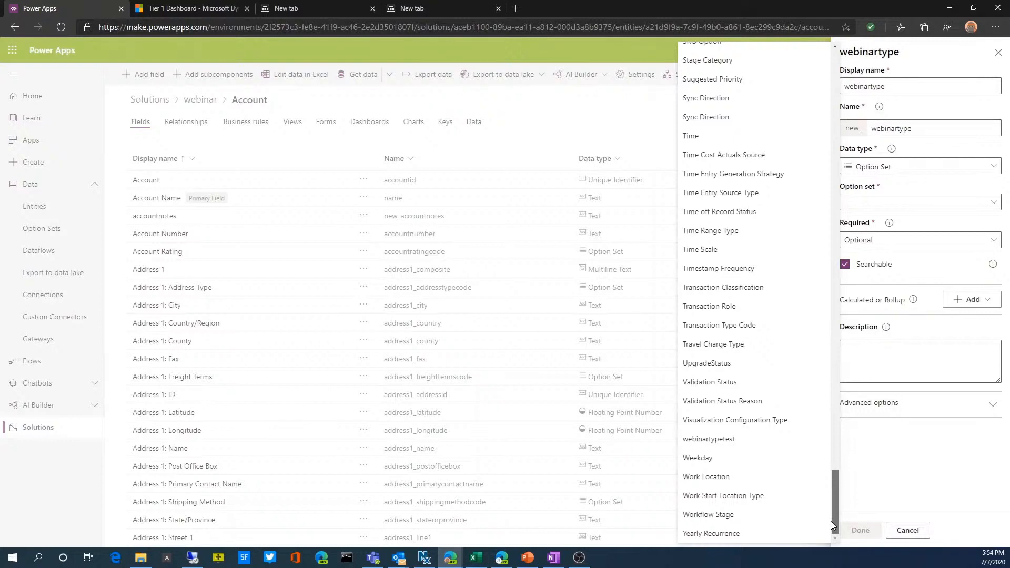
left_click(773, 438)
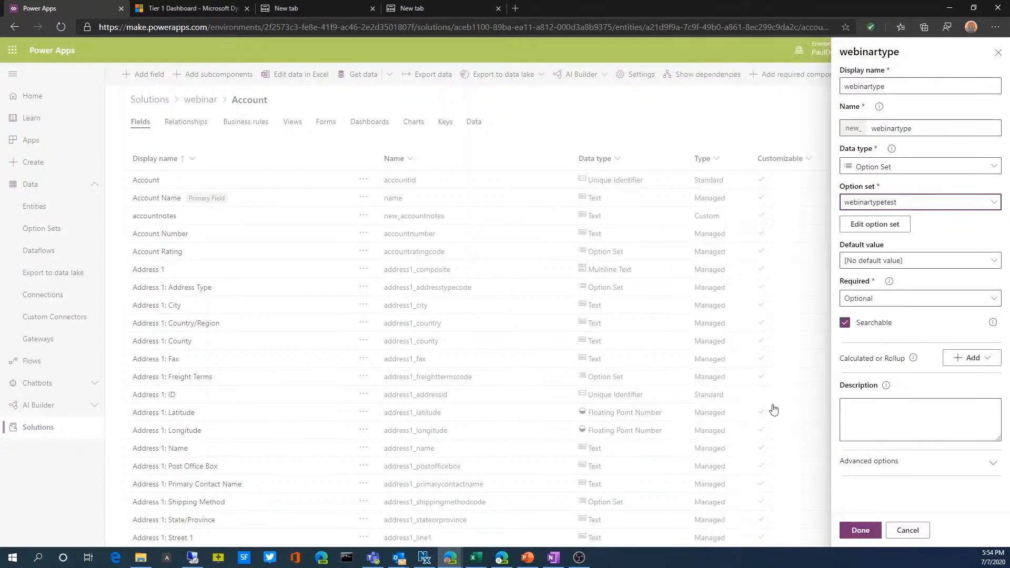
Review the option set's items and the default value choices without changing them, and finish defining the webinartype field
left_click(875, 232)
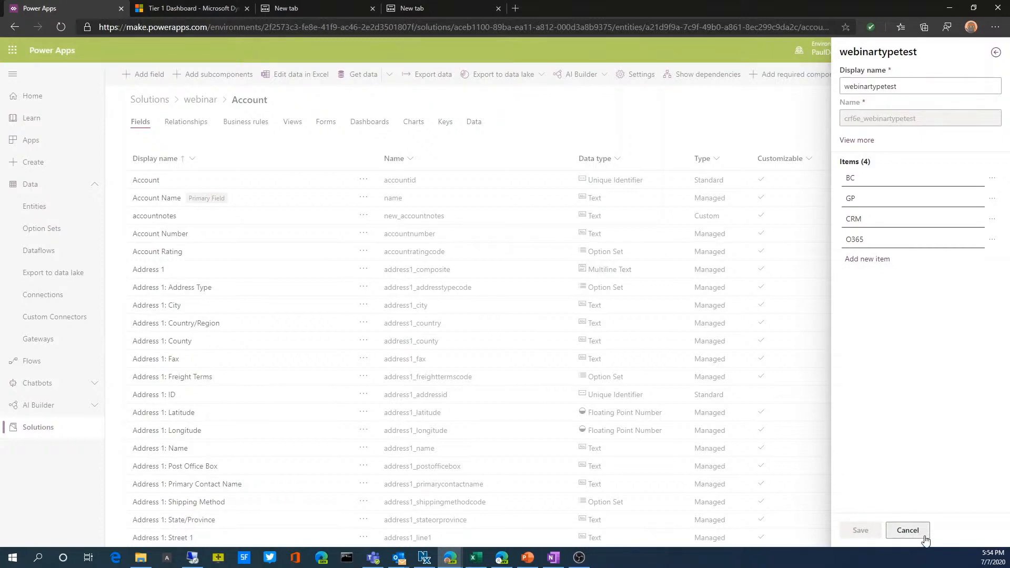
left_click(907, 530)
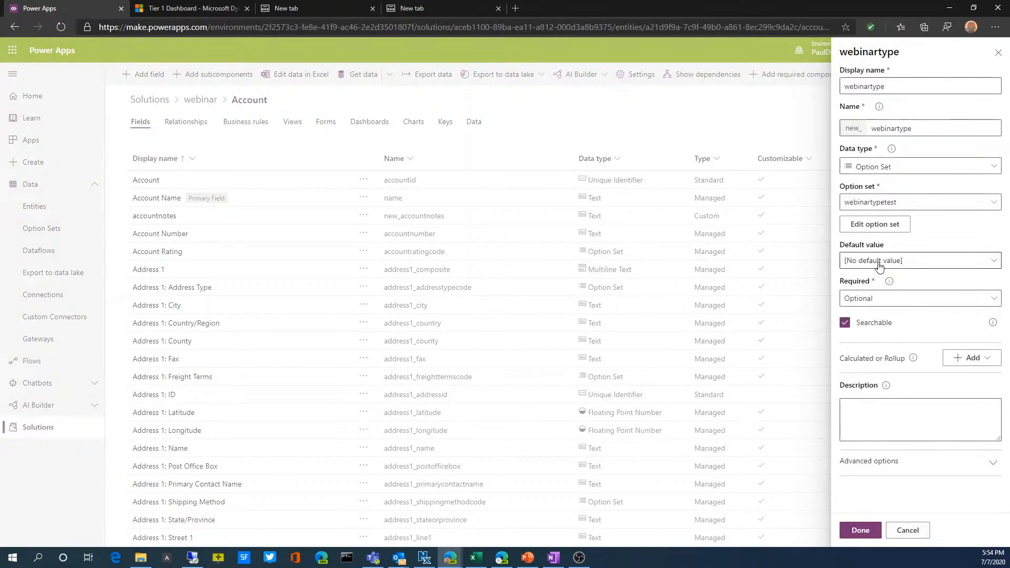
left_click(917, 265)
left_click(917, 265)
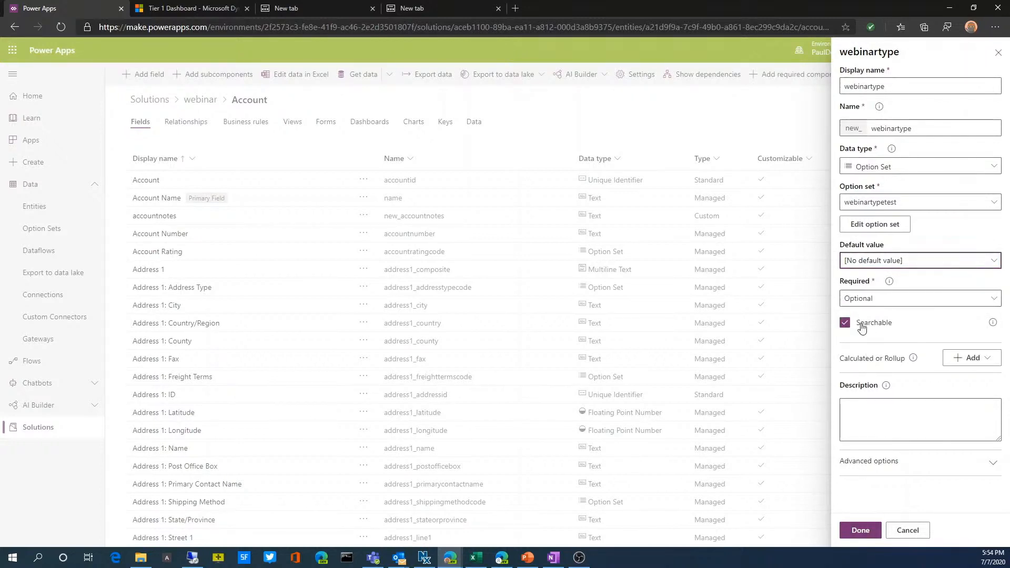
left_click(859, 531)
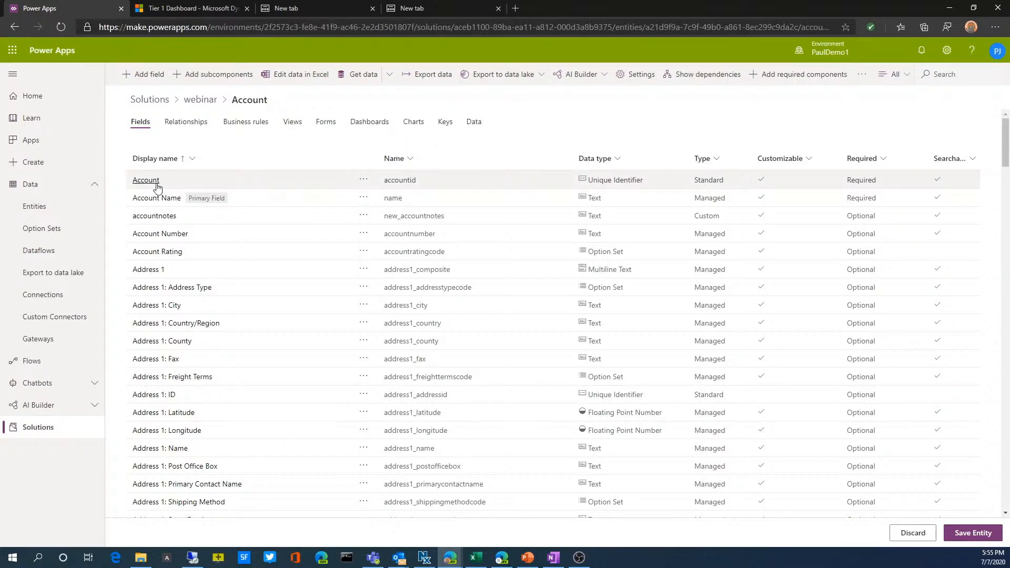
Save the Account entity's pending changes and open its main form named Account for editing
left_click(327, 124)
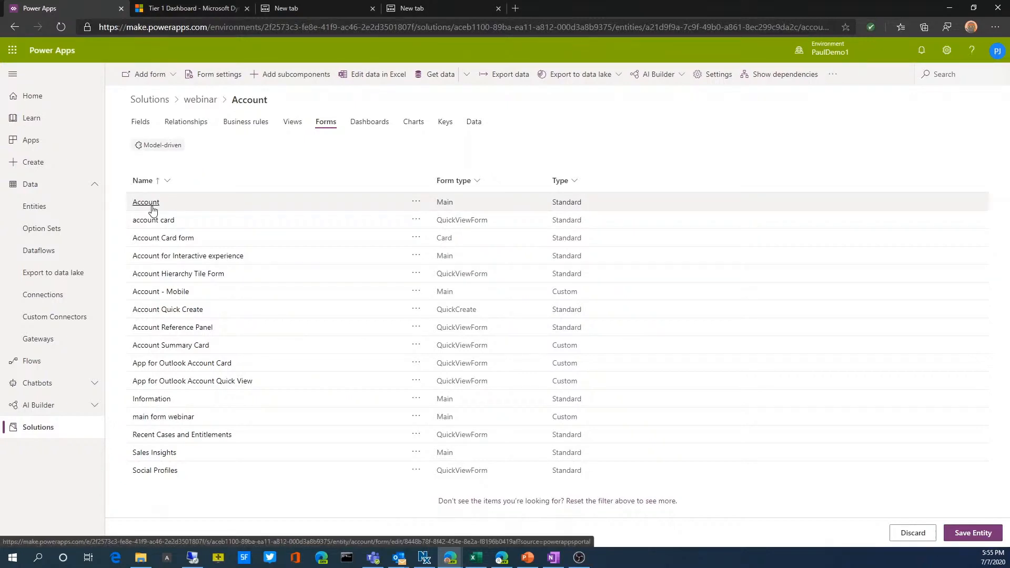
left_click(152, 208)
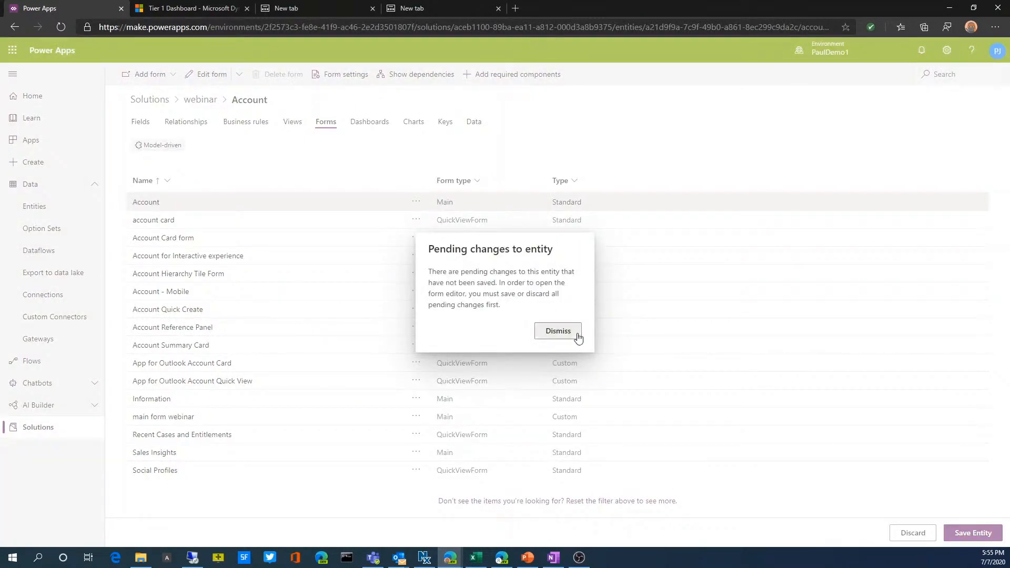
left_click(557, 331)
left_click(979, 533)
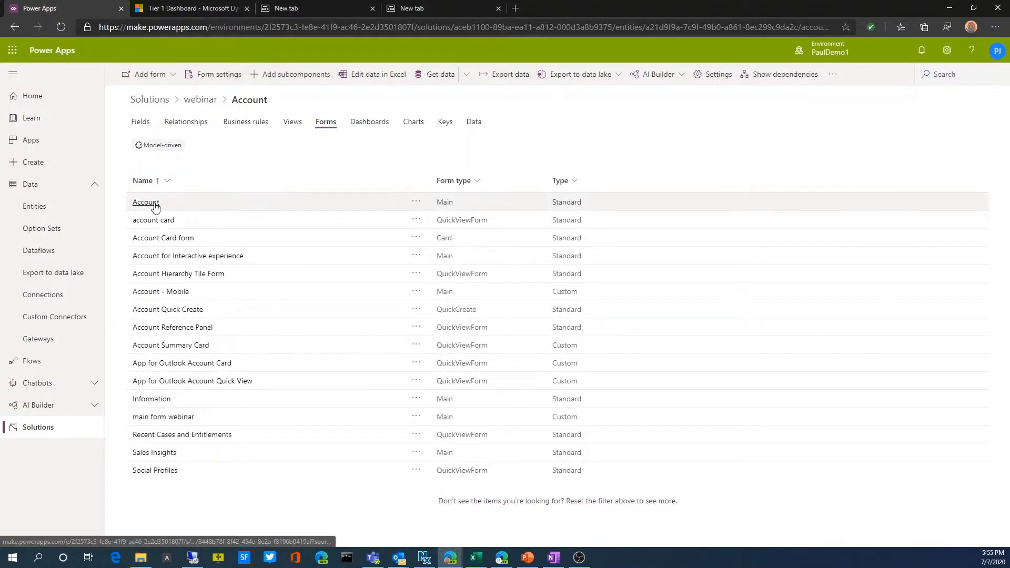
left_click(146, 202)
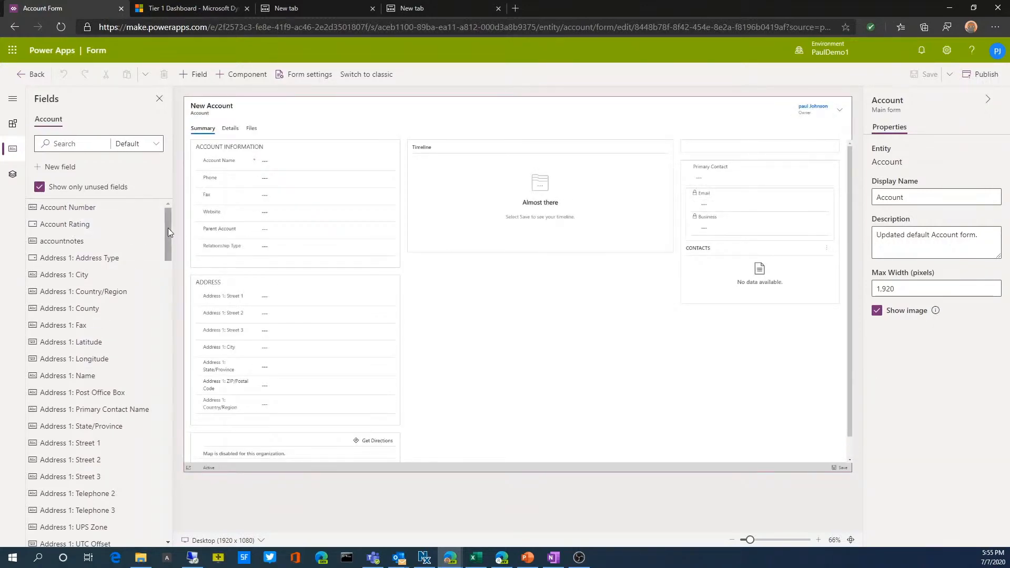
Examine the Account form's fields, its Header, Summary, Details, Files and Footer elements in the tree structure, and the components available for it
left_click_drag(168, 228, 312, 152)
left_click(12, 178)
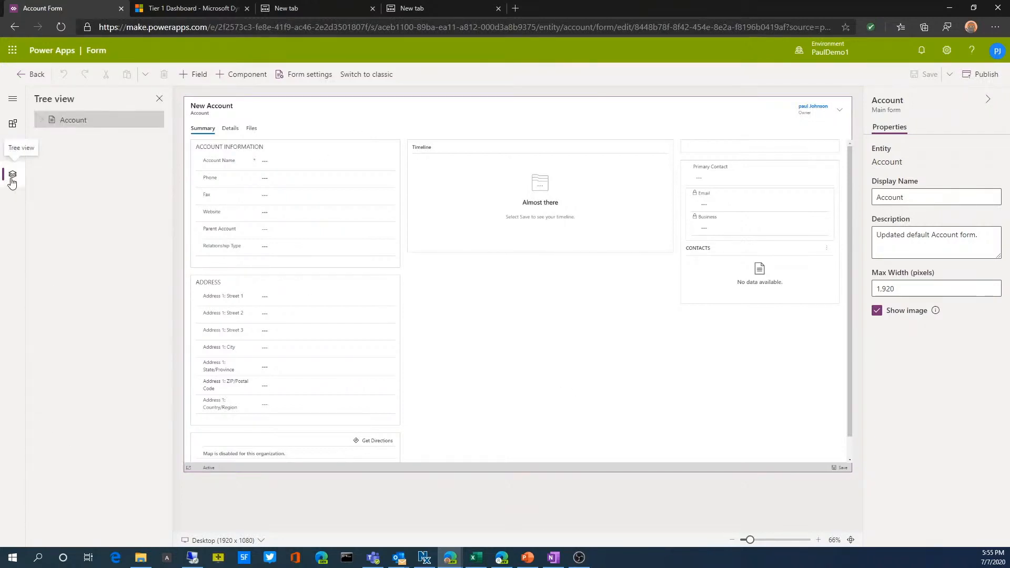
left_click(41, 120)
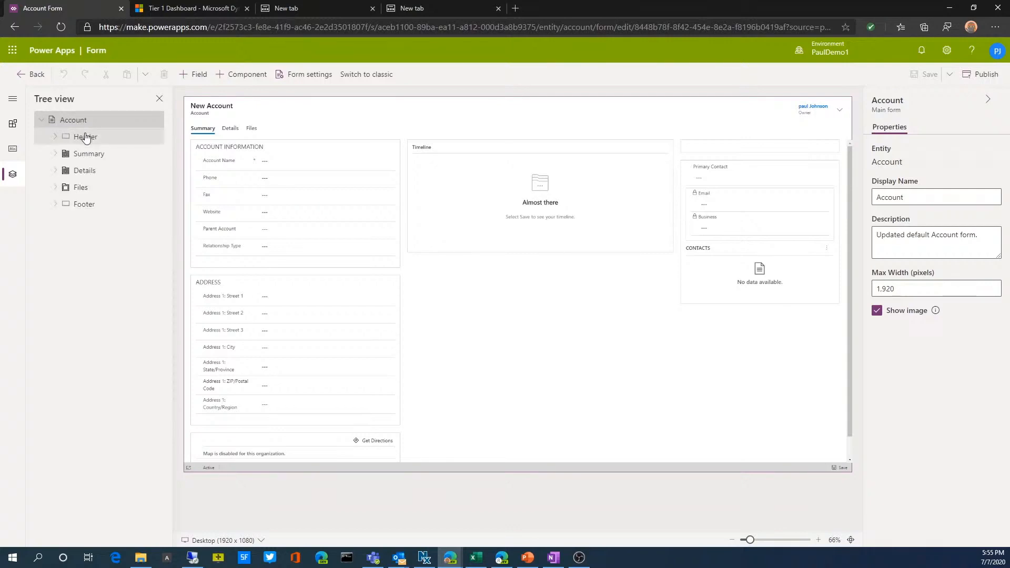
left_click(97, 138)
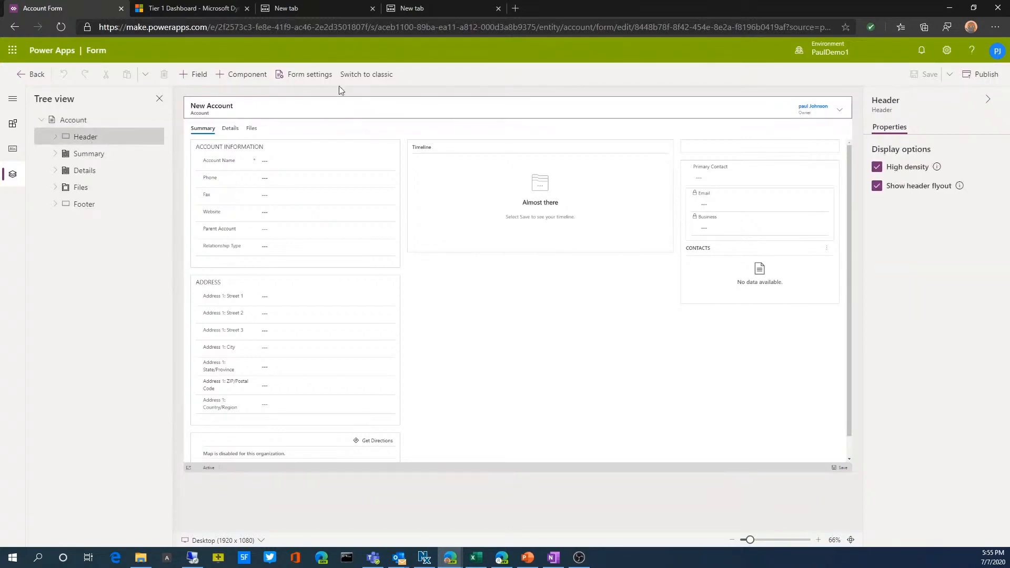
left_click(90, 161)
left_click(86, 174)
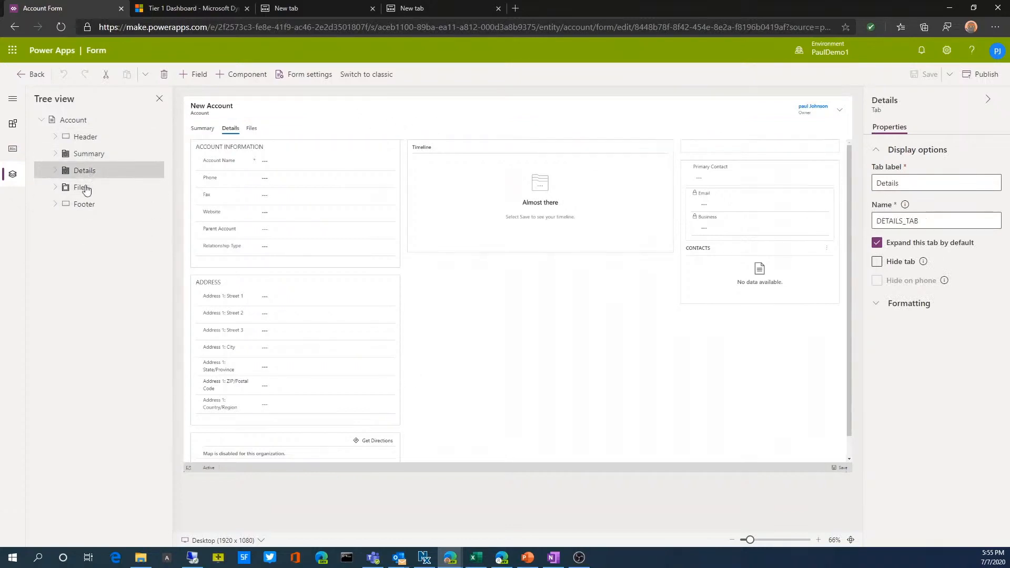
left_click(84, 188)
left_click(83, 207)
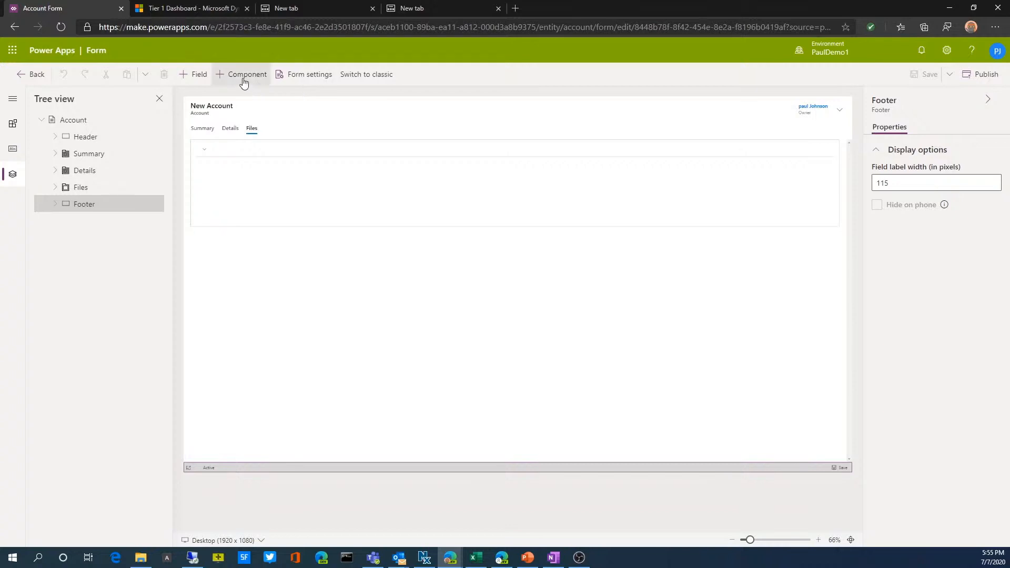
left_click(221, 78)
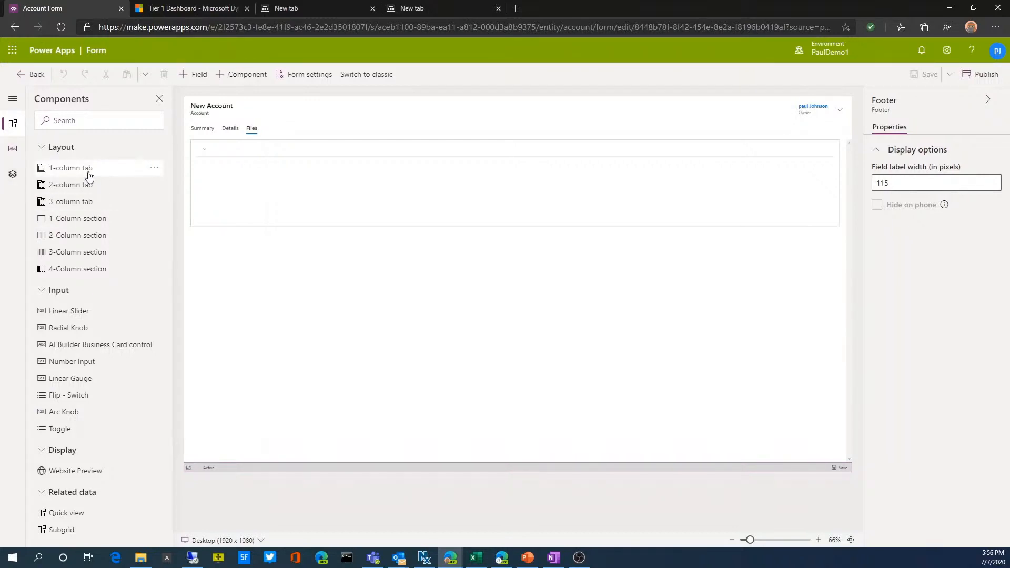
Add the unused accountnotes field to the Summary tab's Account Information section, directly below Relationship Type
left_click(12, 149)
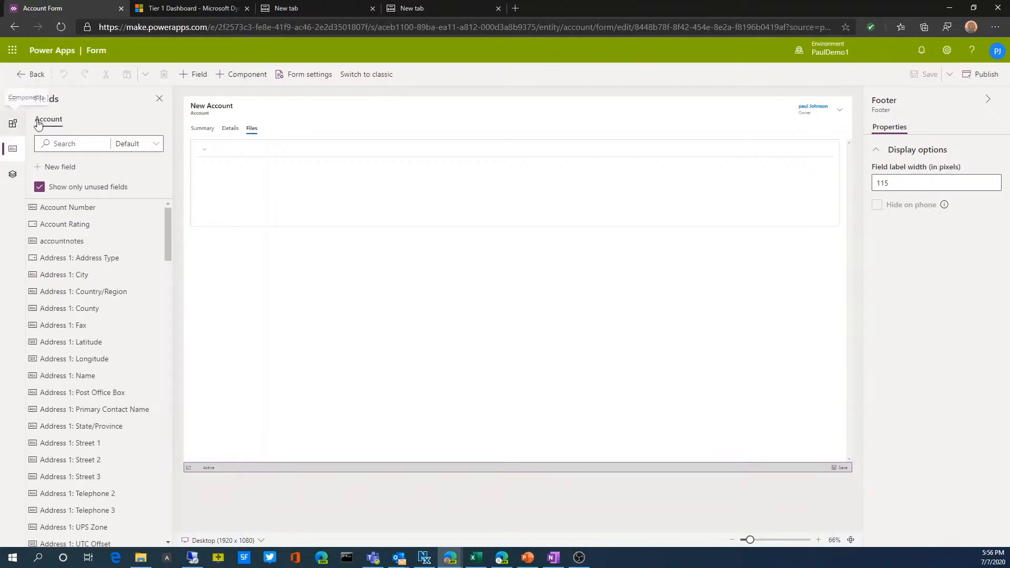
left_click(199, 131)
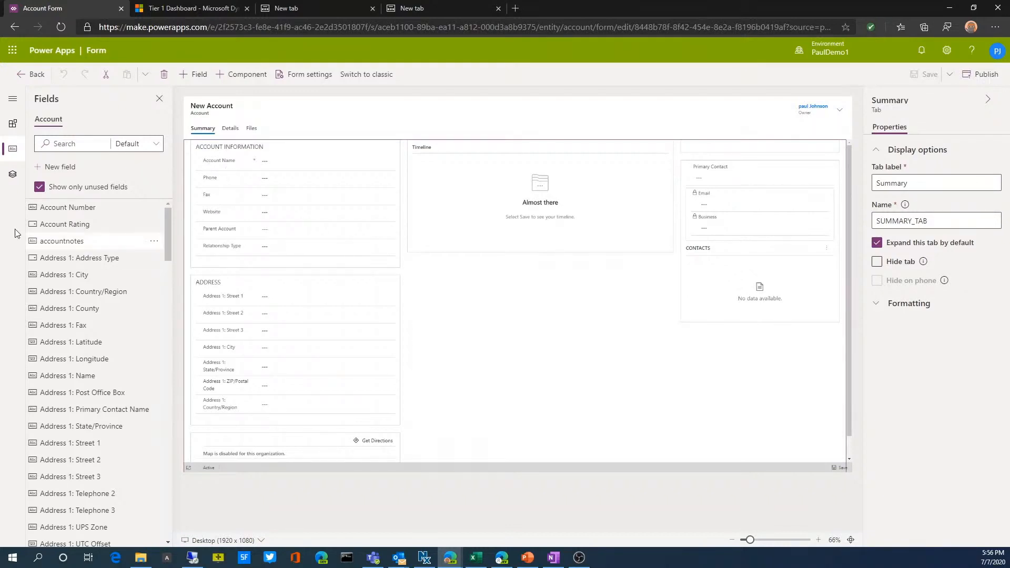
left_click(81, 143)
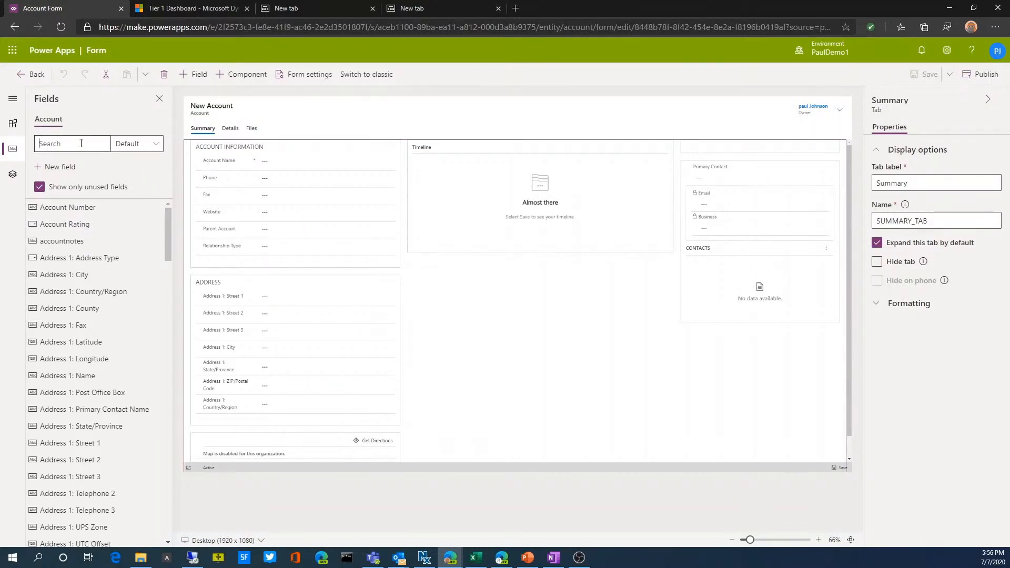
type("accoun")
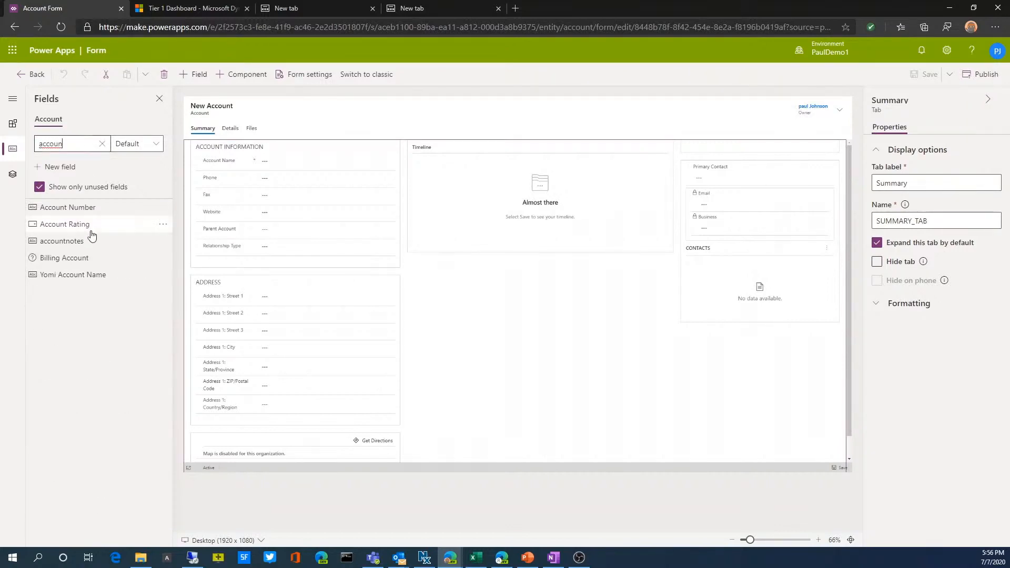
mouse_move(71, 242)
left_mouse_down()
mouse_move(226, 259)
mouse_move(689, 245)
mouse_move(726, 322)
mouse_move(288, 256)
left_mouse_up()
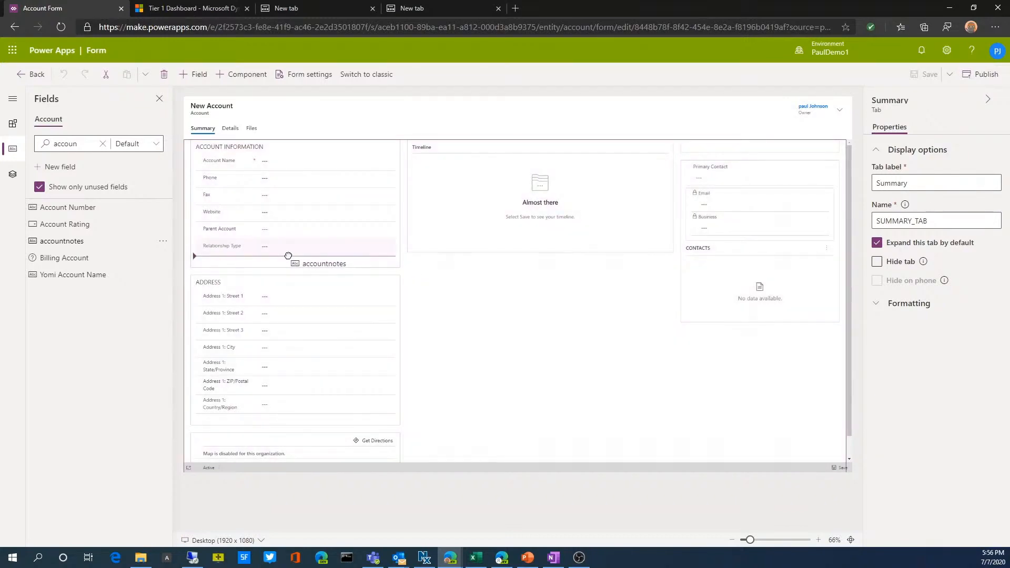
left_click_drag(288, 255, 288, 256)
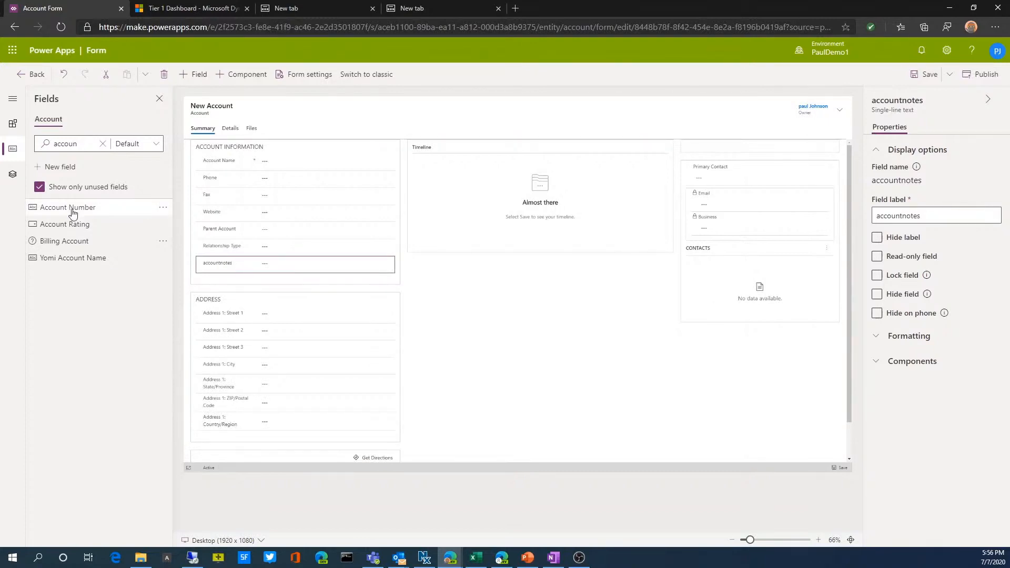
Find the webinartype field, place it directly below accountnotes in the Account Information section, and save the form
left_click_drag(86, 144, 17, 153)
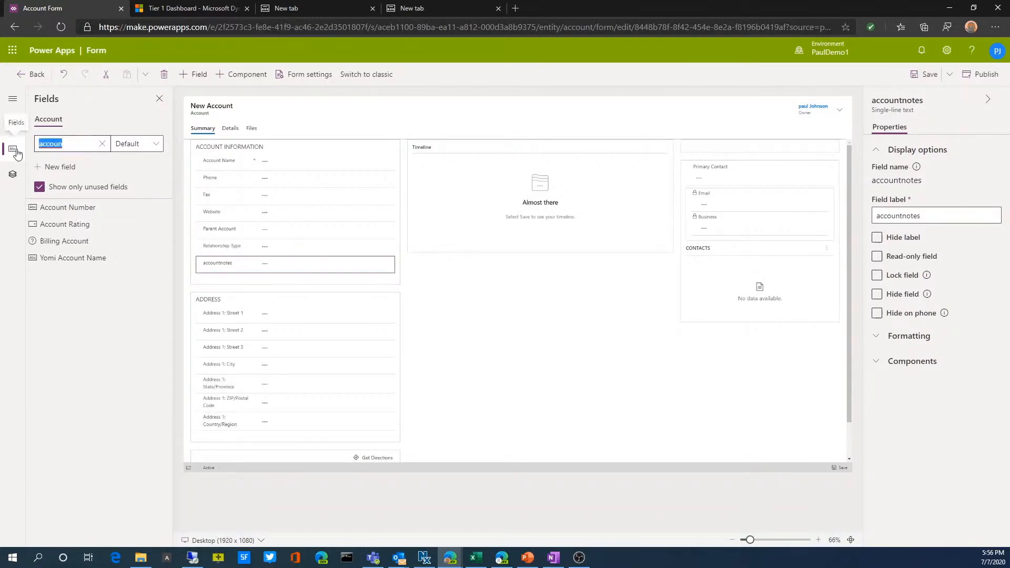
type("webinar")
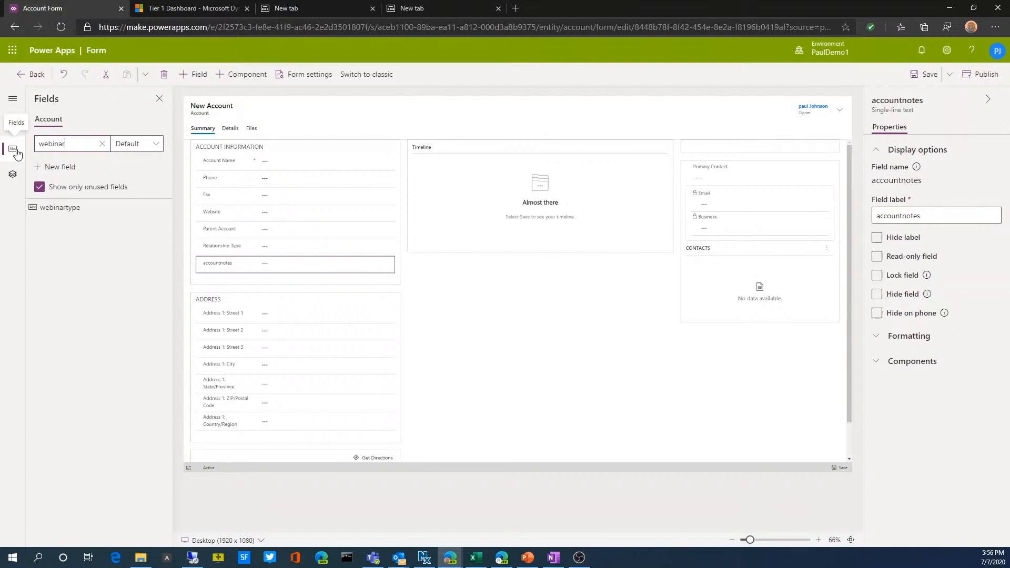
left_click_drag(61, 208, 284, 276)
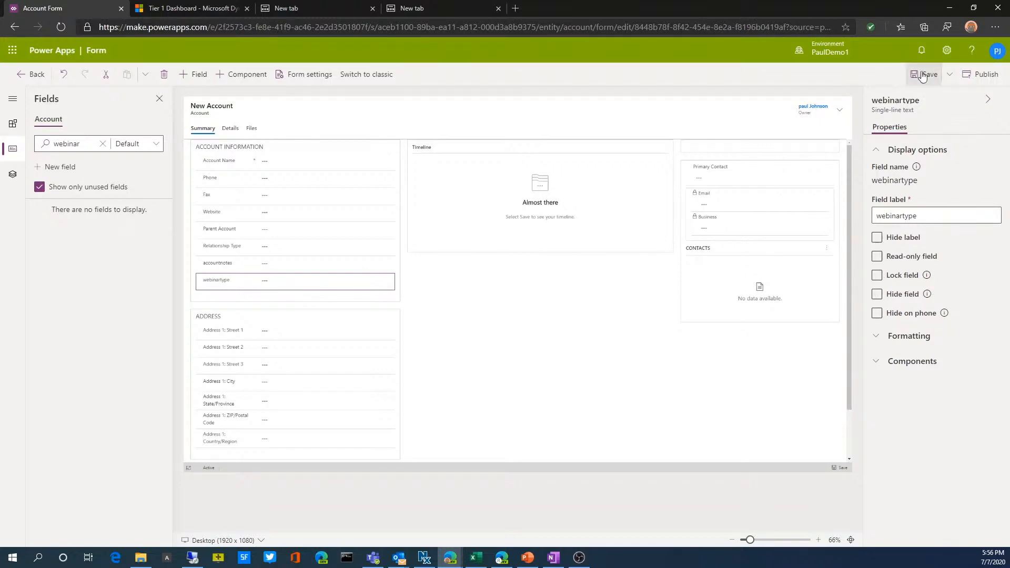
left_click(876, 338)
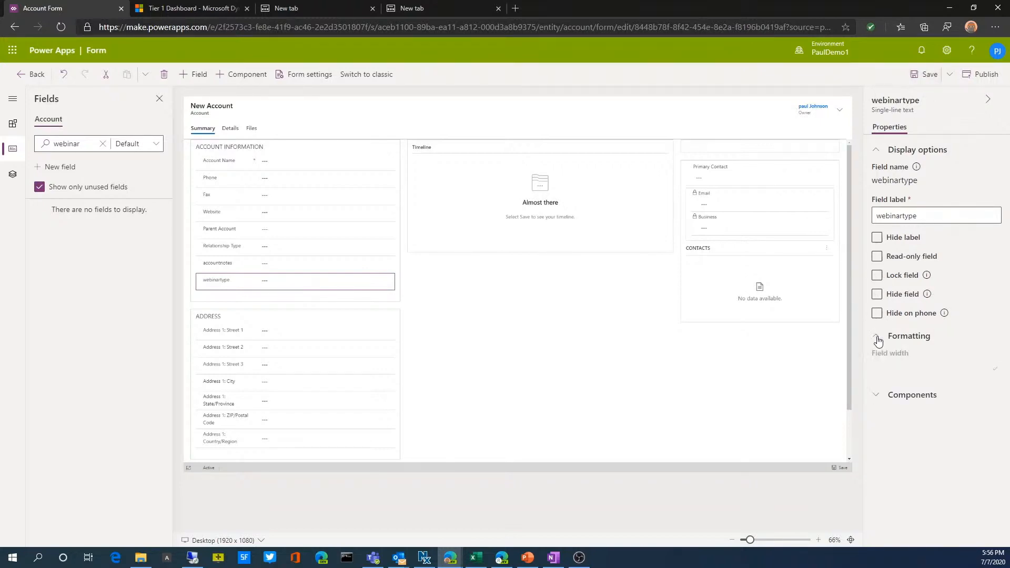
left_click(924, 74)
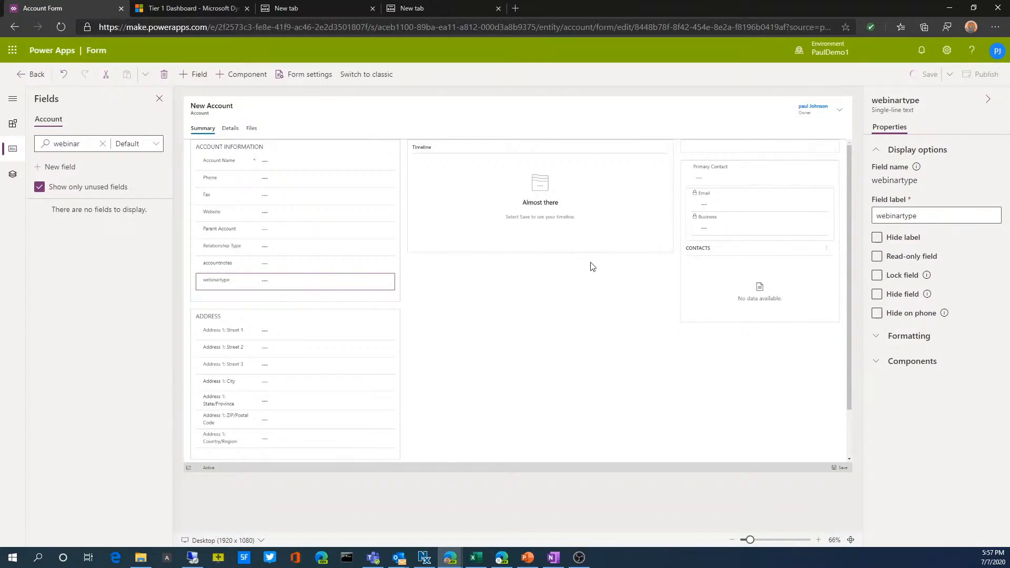
Return to the Account entity's list of forms and check which form types can be added
left_click(35, 76)
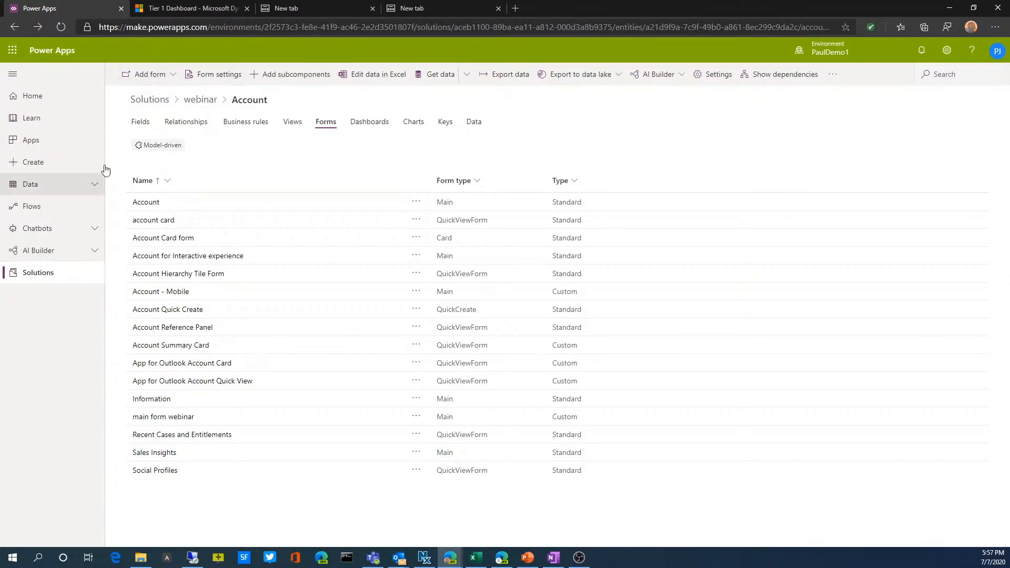
left_click(171, 70)
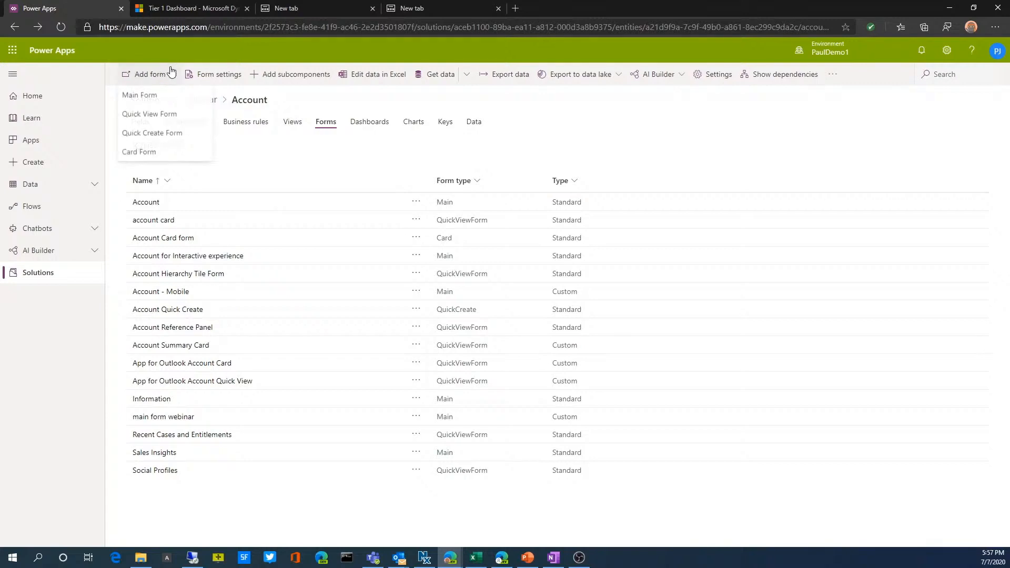
left_click(171, 71)
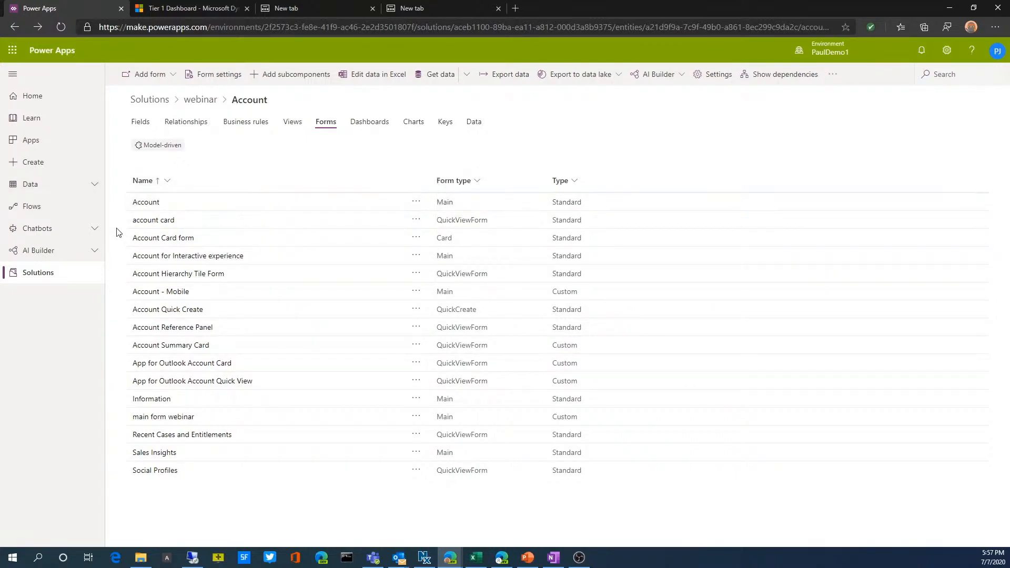
Open the webinar solution and publish all its customizations
left_click(58, 281)
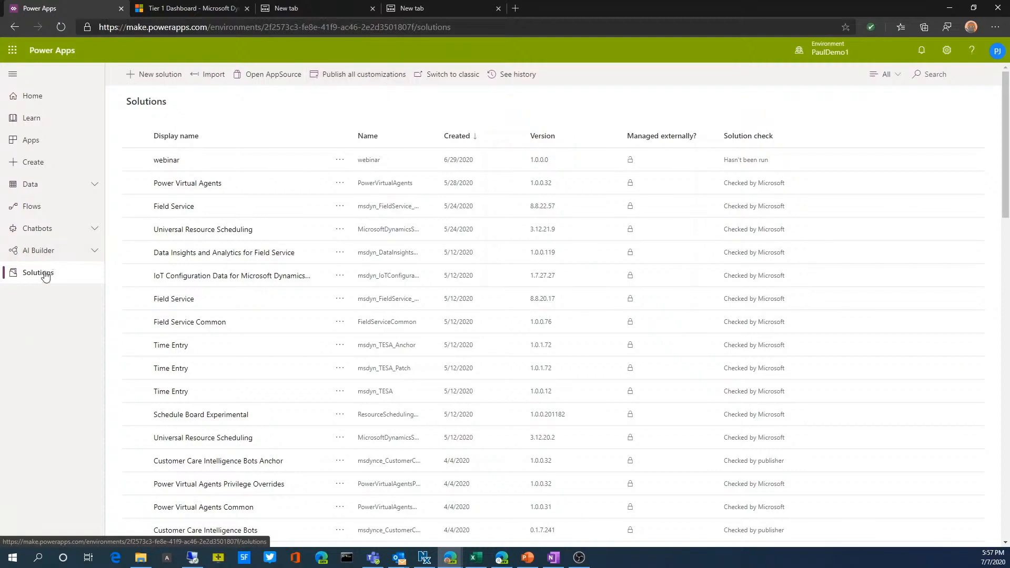
left_click(135, 159)
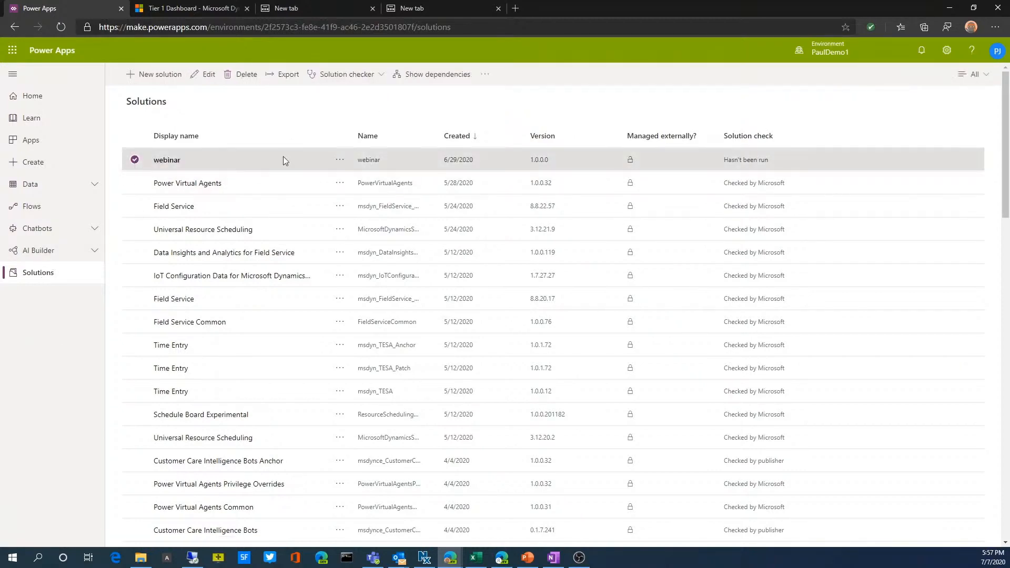
left_click(162, 160)
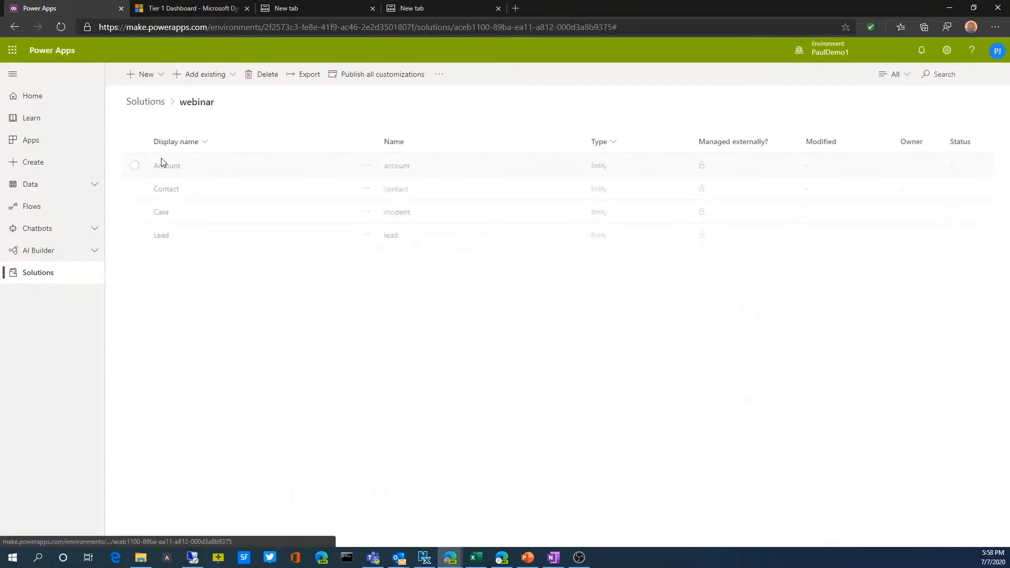
left_click(352, 77)
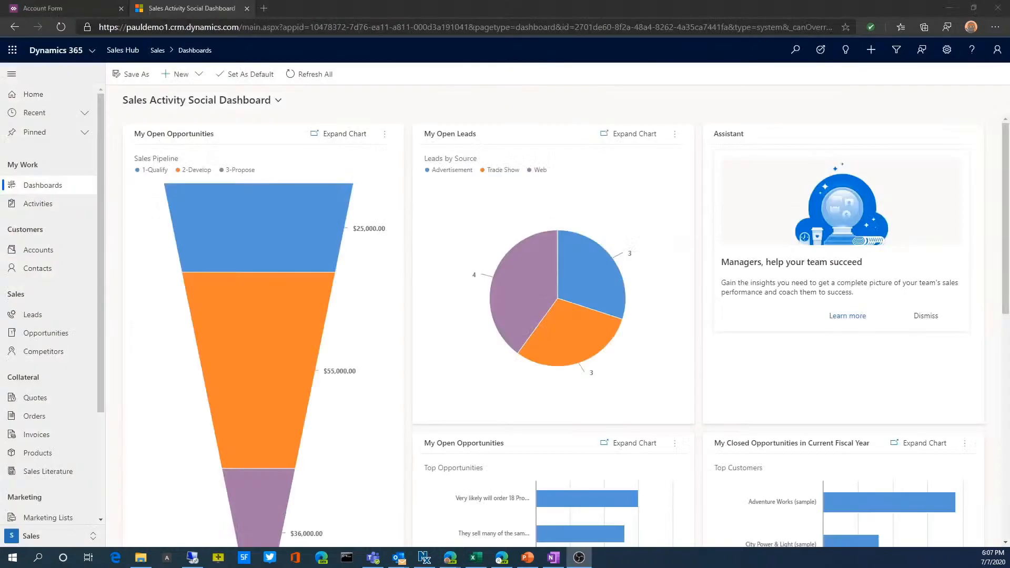
Switch to the Sales Hub app in Dynamics 365 and open the A. Datum Corporation (sample) account record
mouse_move(171, 210)
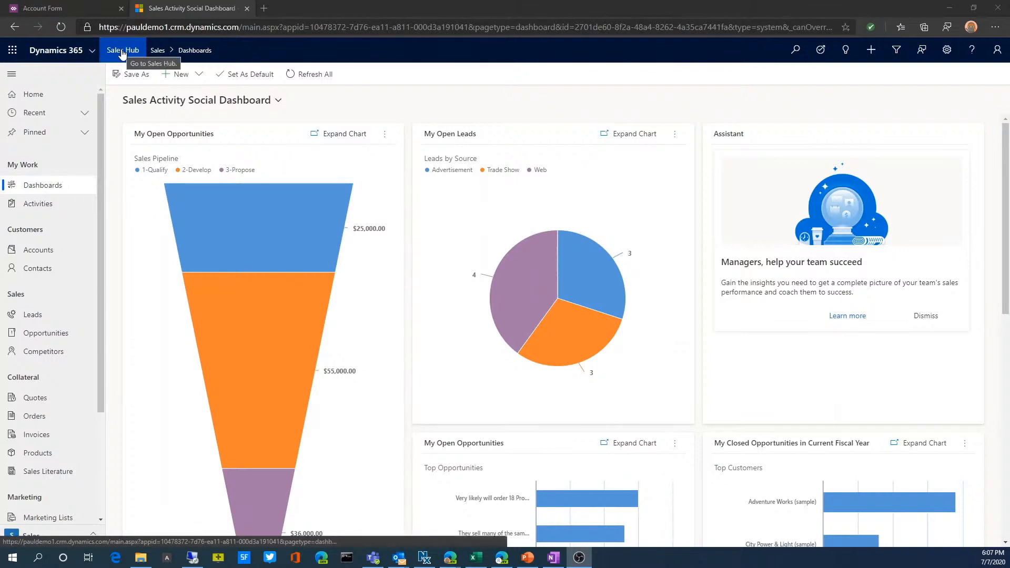
left_click(92, 52)
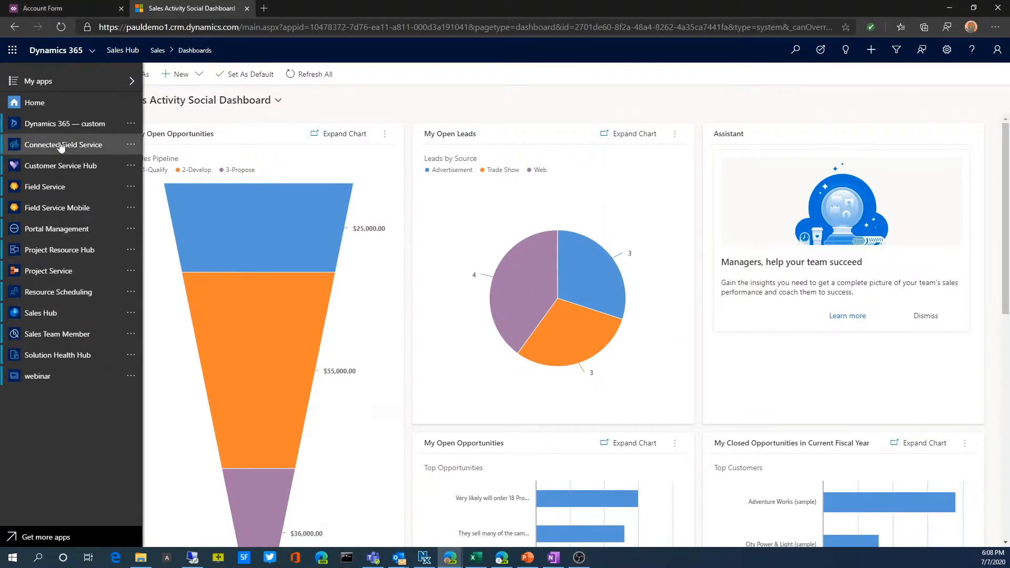
left_click(51, 313)
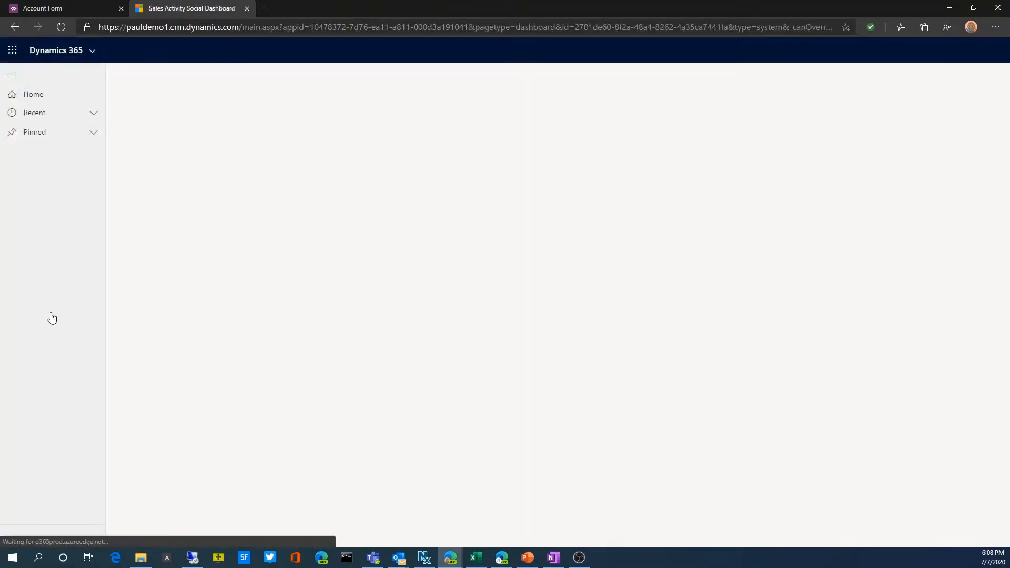
left_click(30, 255)
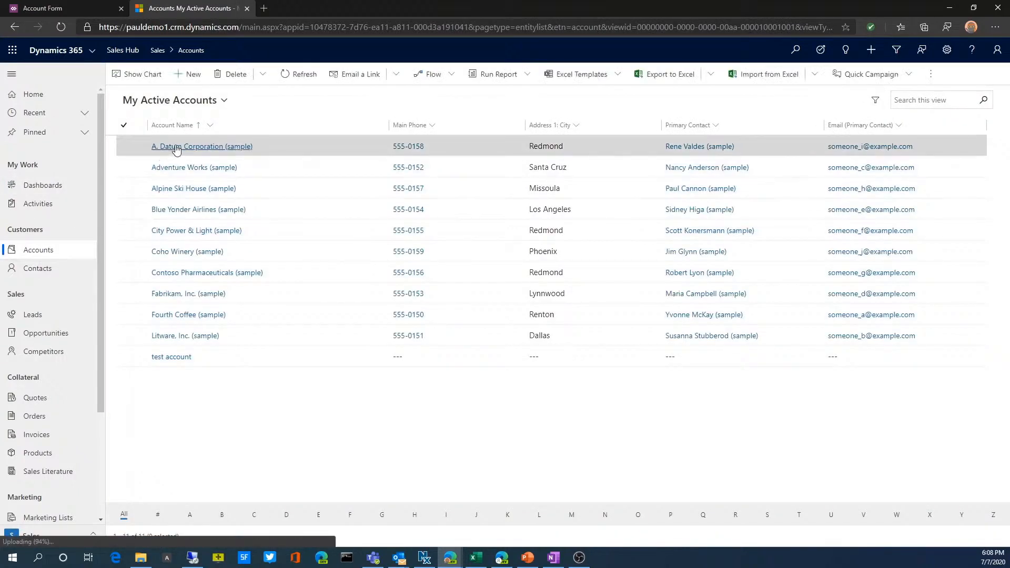
left_click(176, 147)
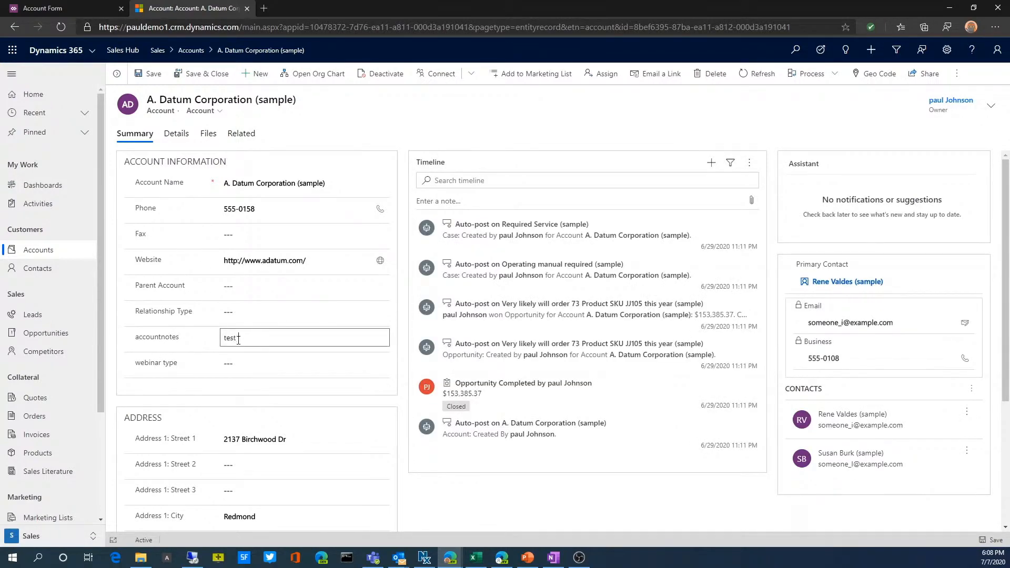
Enter "test note" in the account's accountnotes field, set webinar type to CRM, and save the record
left_click(239, 363)
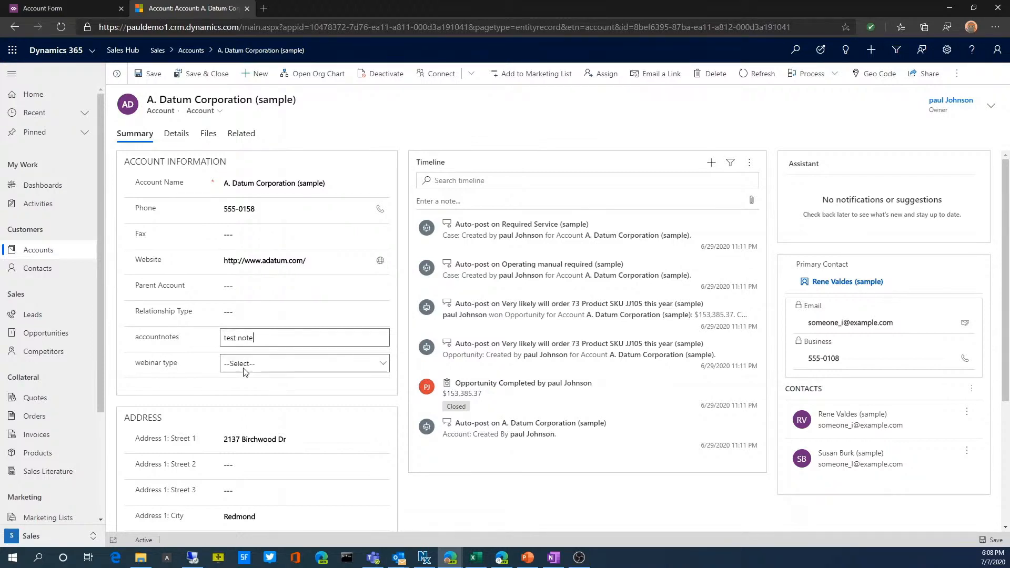
left_click(287, 369)
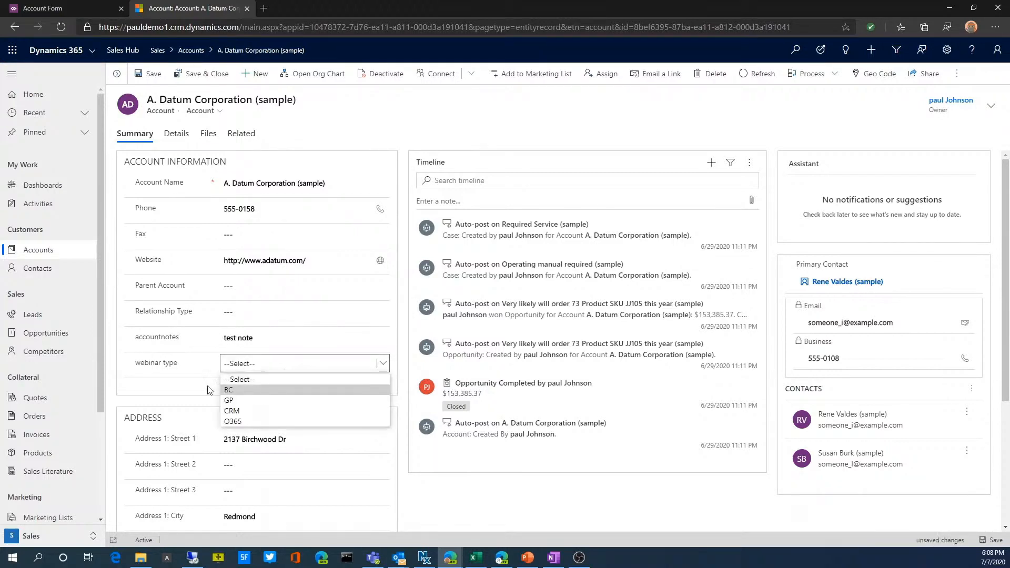
left_click(250, 411)
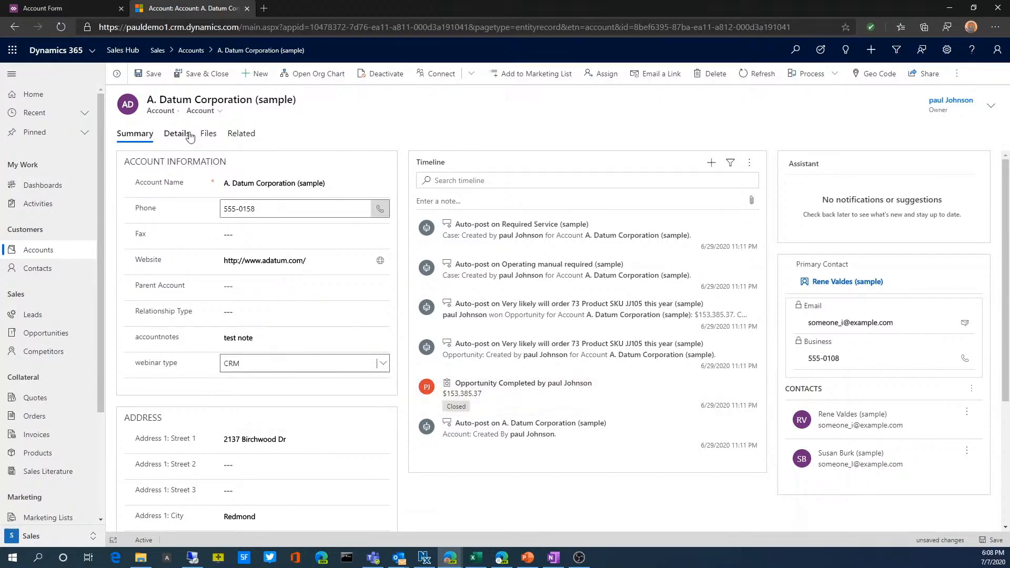
left_click(159, 80)
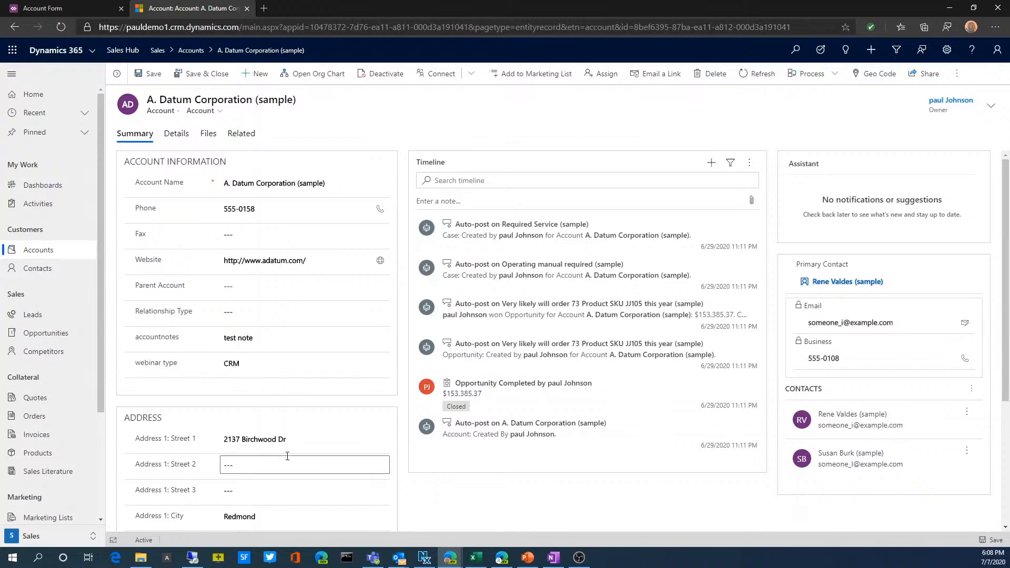
scroll(288, 452, "down", 3)
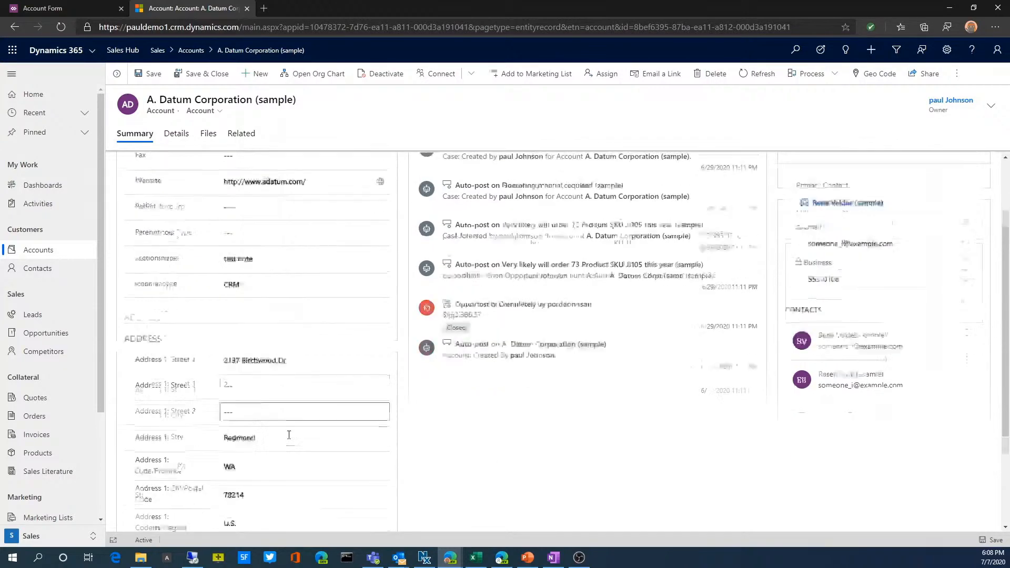
scroll(288, 448, "up", 1)
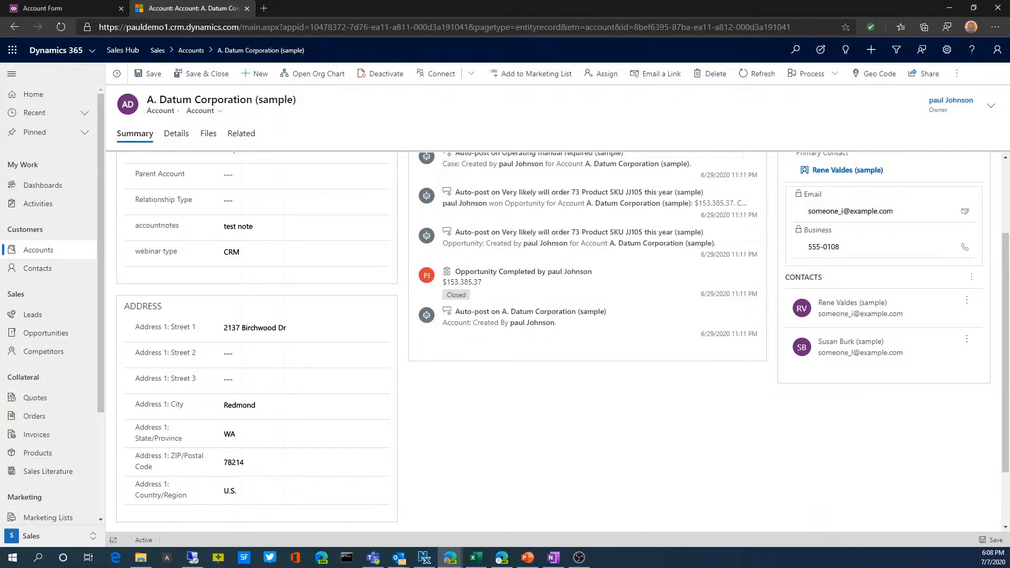
Switch back to Power Apps, leave the Account form, and open the Account entity's Active Accounts view to browse its available fields
left_click(71, 10)
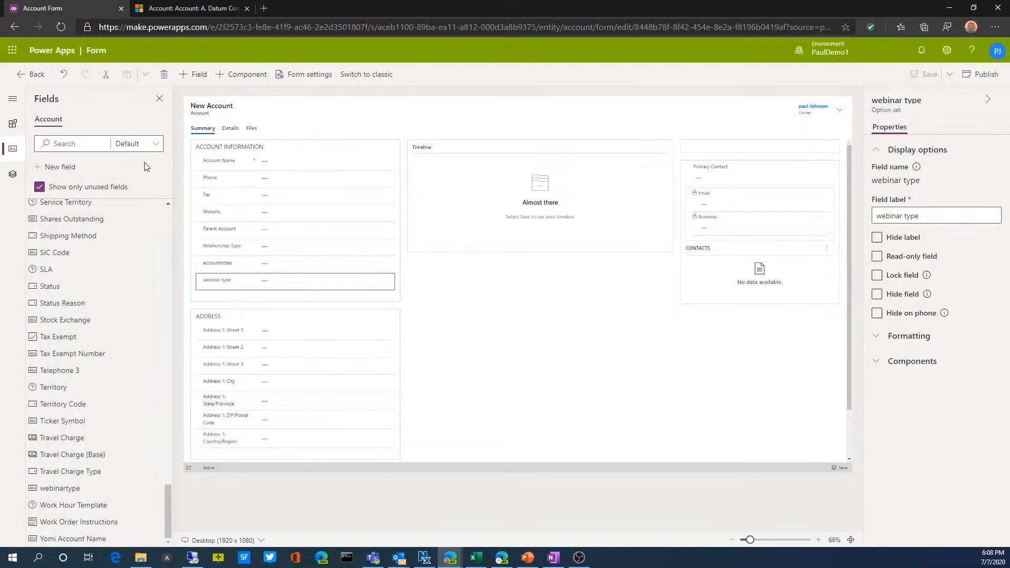
left_click(37, 74)
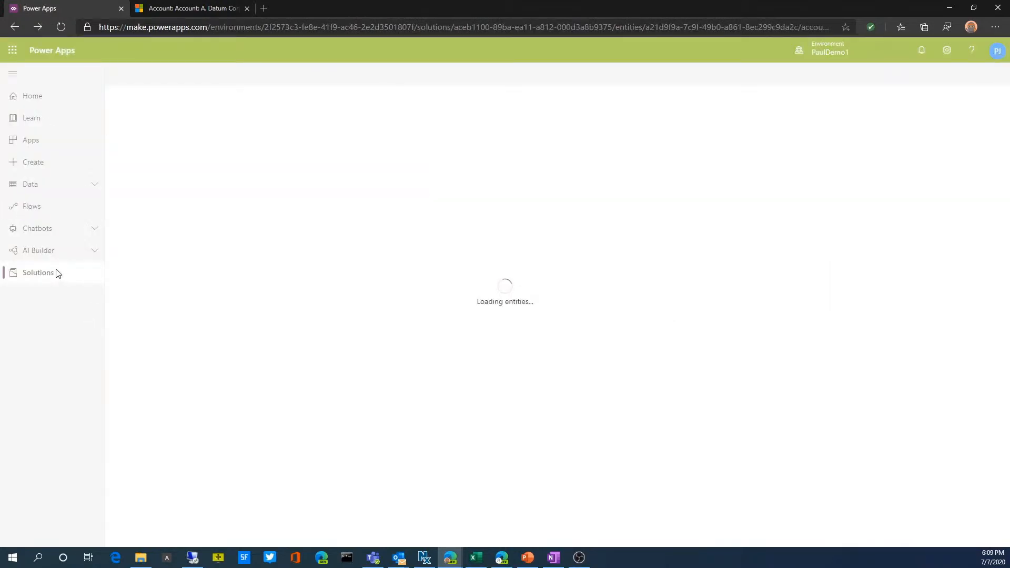
left_click(61, 29)
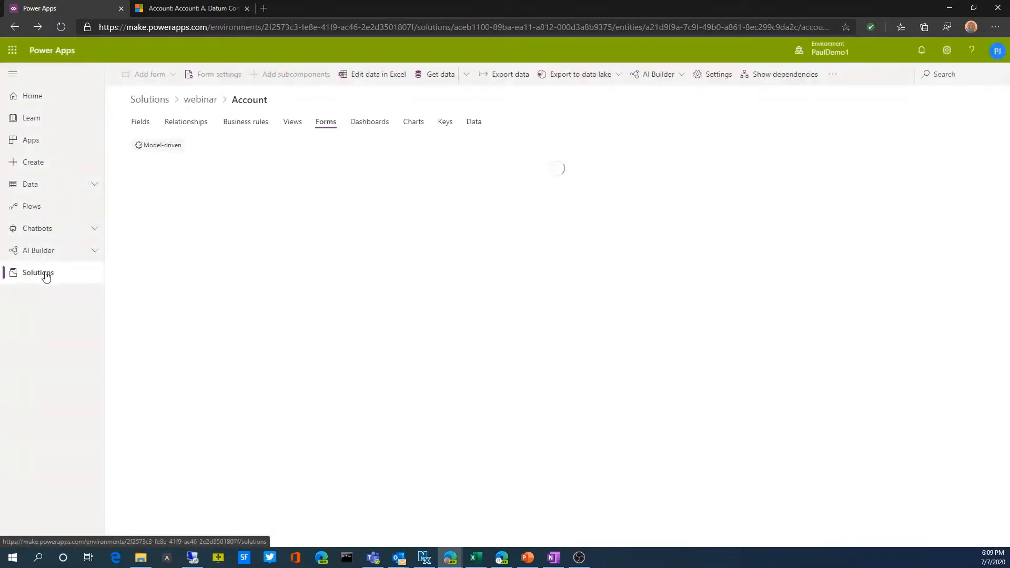
left_click(287, 124)
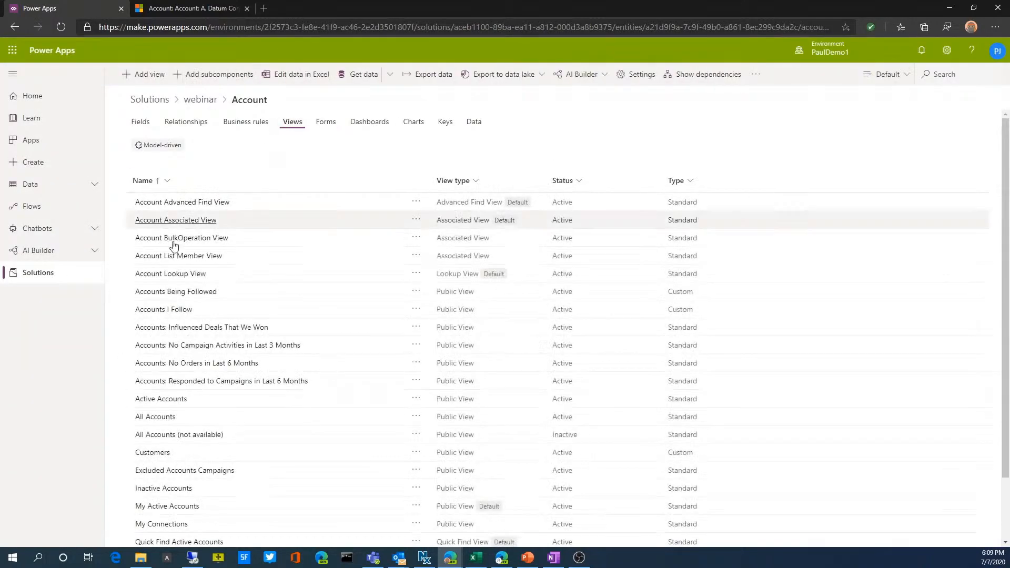
left_click(176, 400)
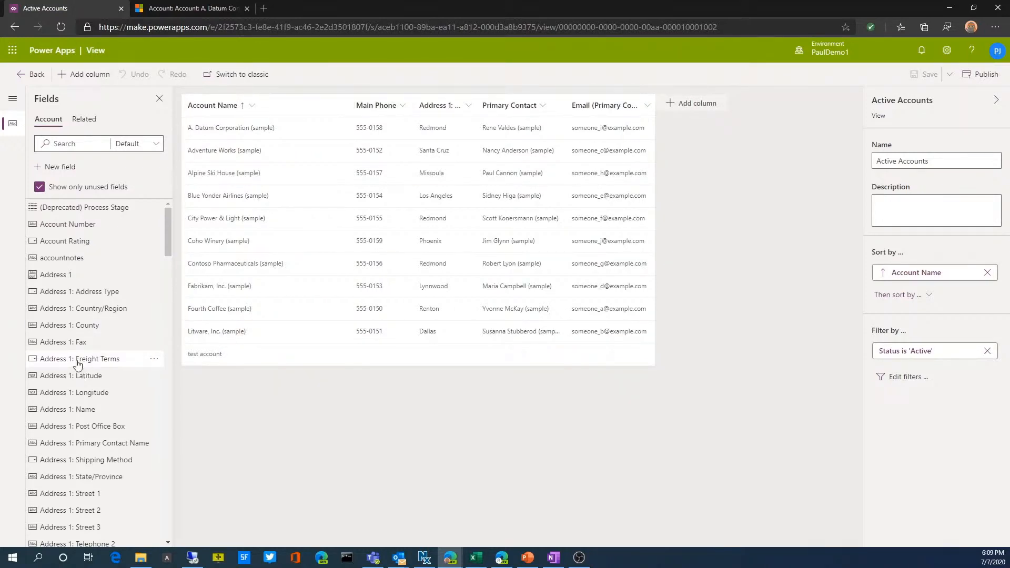
scroll(77, 363, "down", 1)
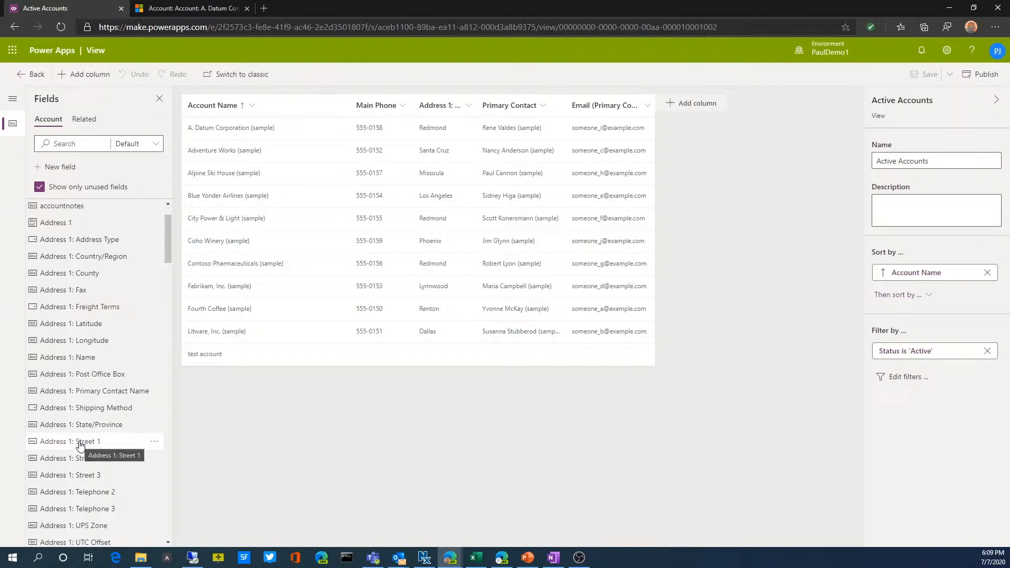
Add the Business Type and accountnotes fields as new columns at the end of the Active Accounts view
scroll(79, 445, "down", 1)
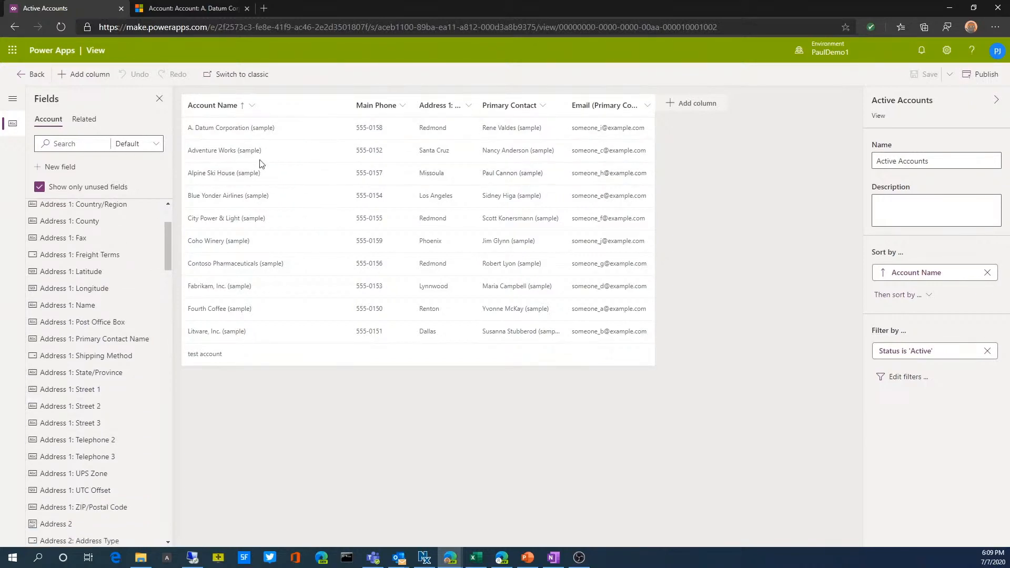
scroll(98, 386, "down", 3)
scroll(97, 385, "down", 9)
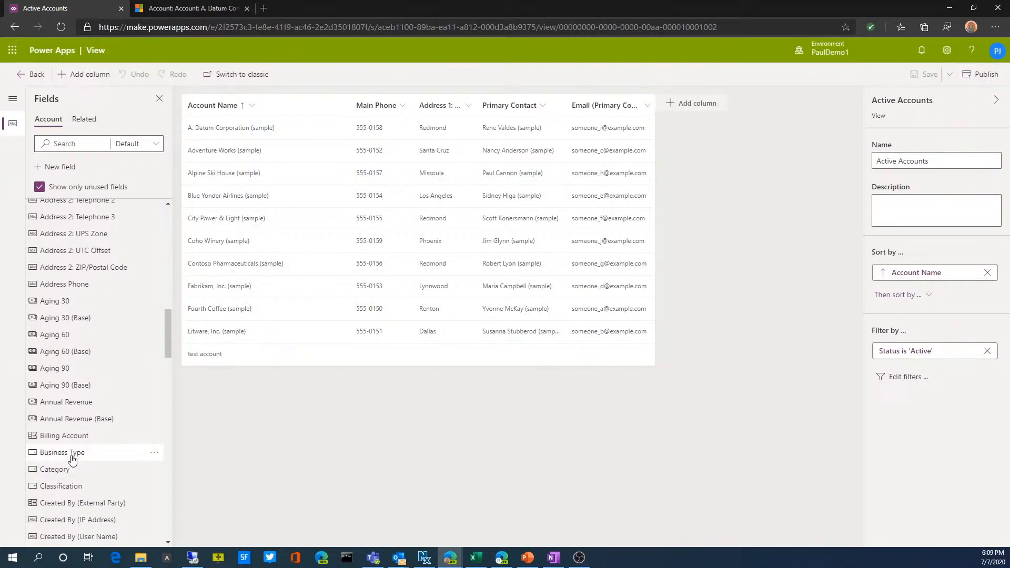
left_click_drag(72, 460, 664, 111)
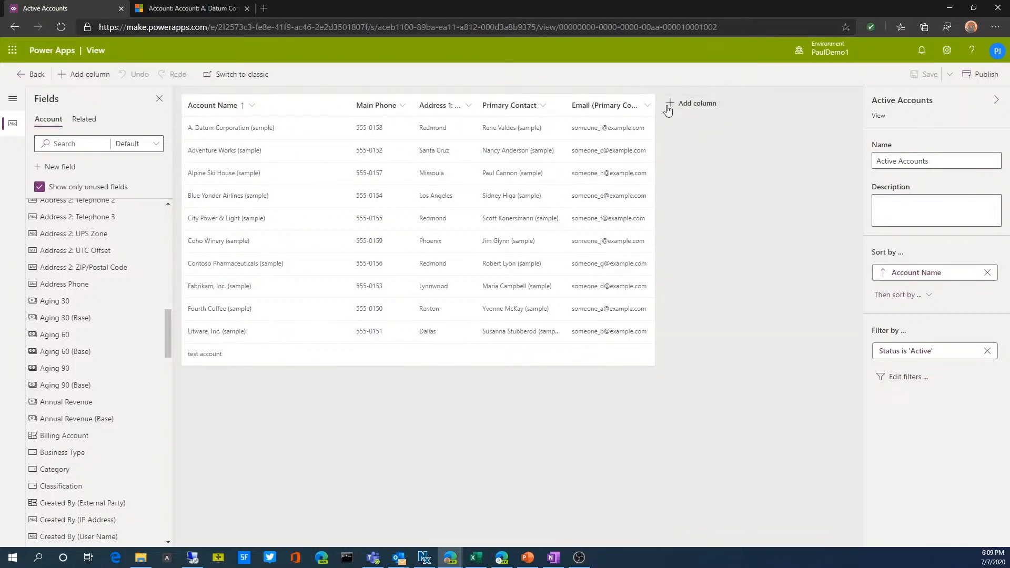
left_click(669, 107)
left_click(652, 181)
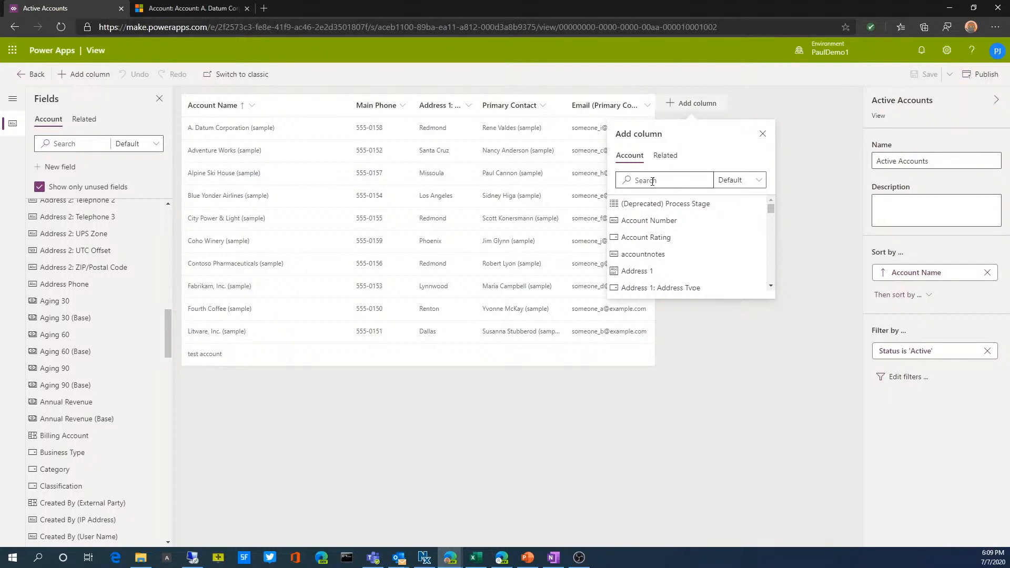
type("bus")
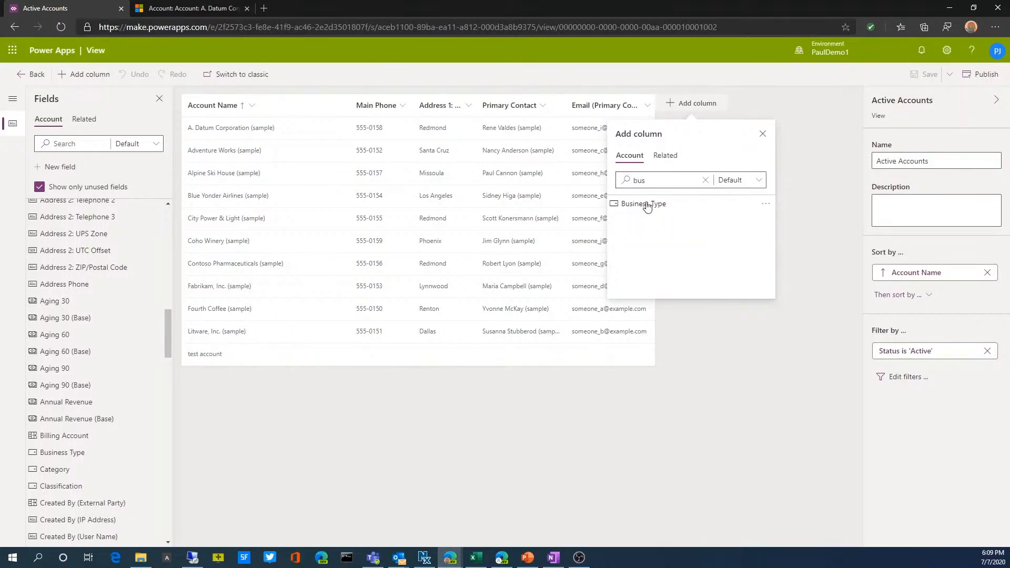
left_click(643, 203)
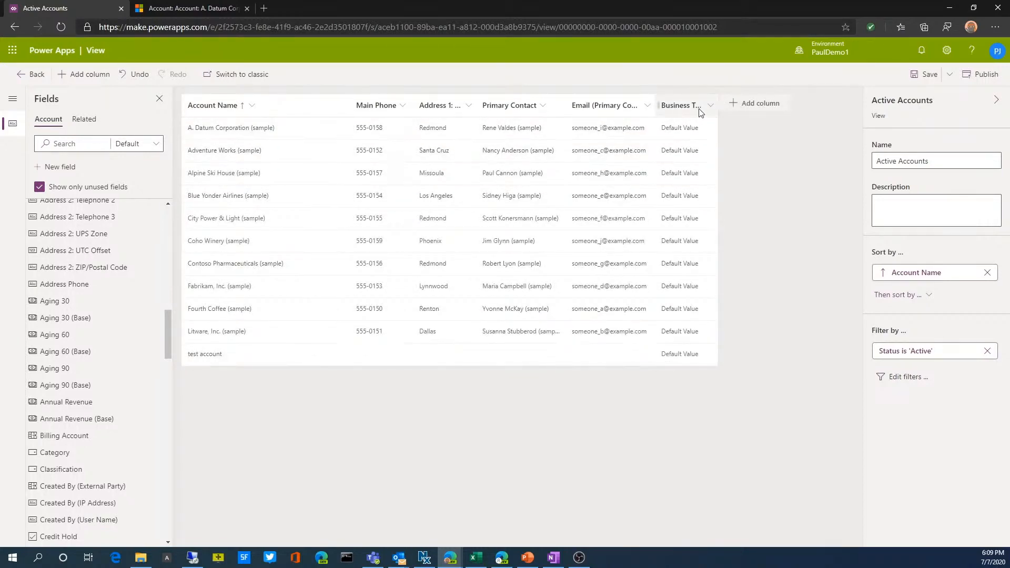
left_click(734, 103)
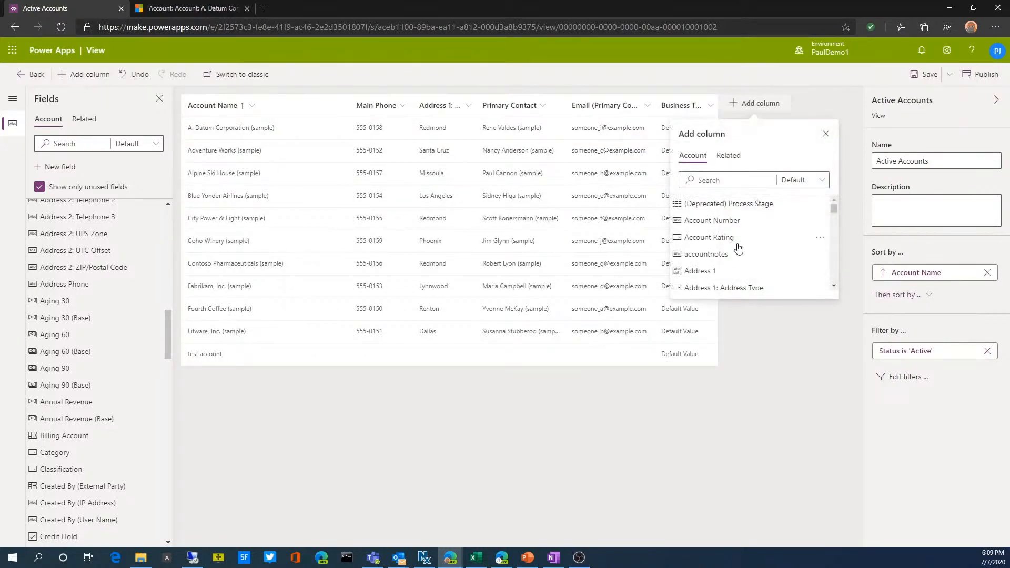
left_click(709, 255)
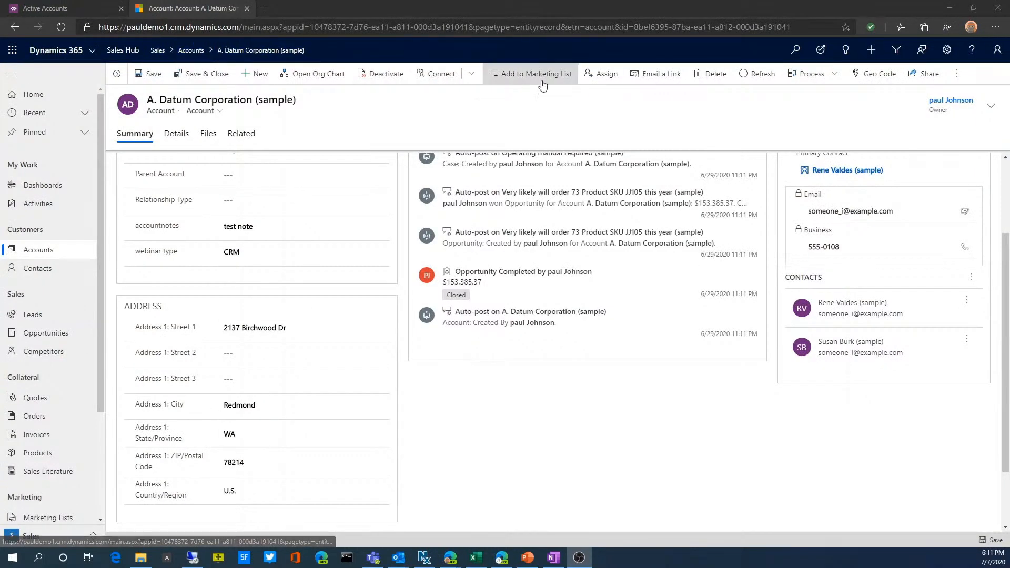
Open the Dynamics 365 advanced settings from the account record and go to the My Apps page
left_click(946, 51)
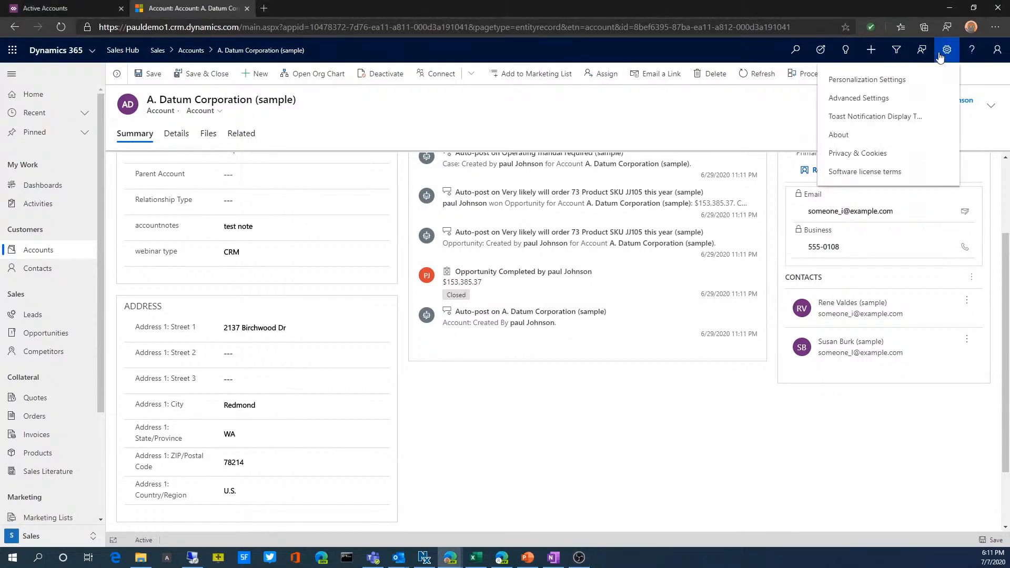
left_click(859, 101)
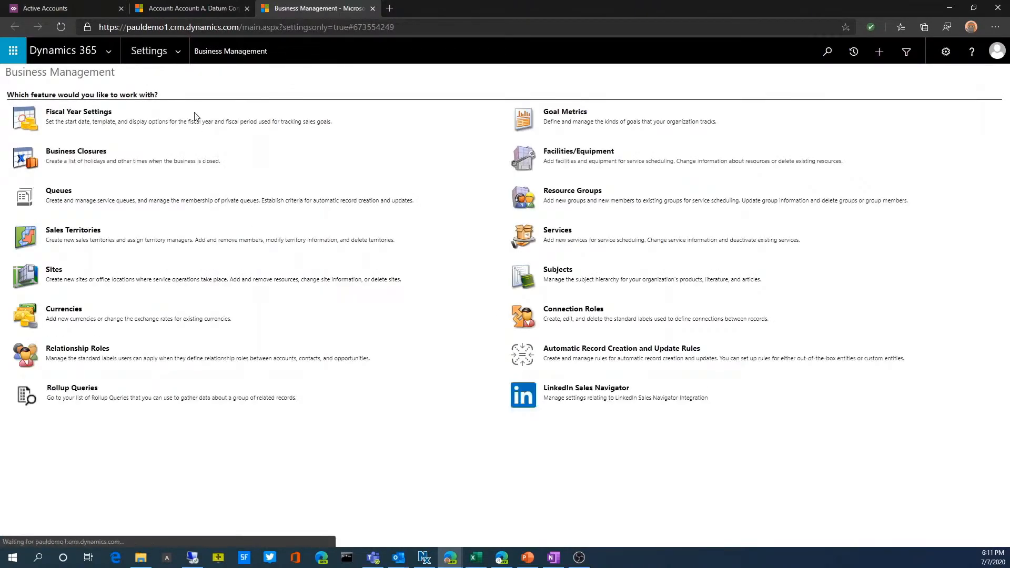
left_click(184, 52)
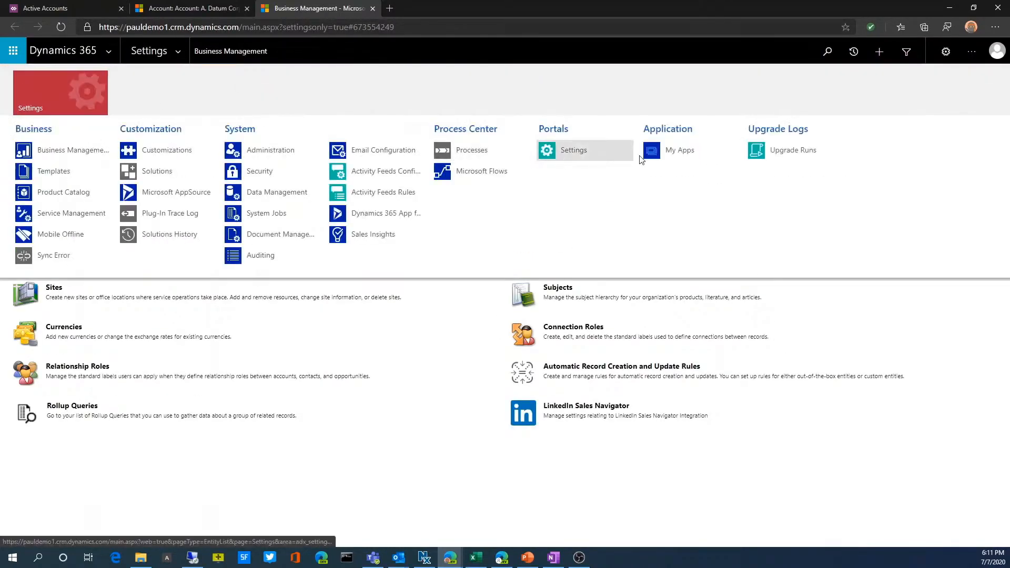
left_click(655, 156)
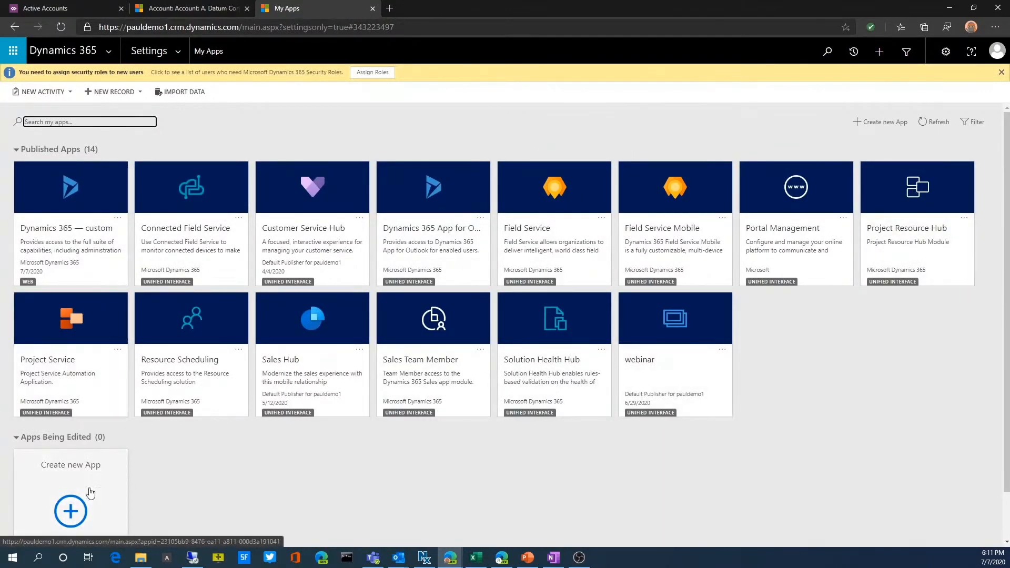
Create a new app named webinar2, keeping the default image and leaving the description empty
scroll(214, 477, "down", 1)
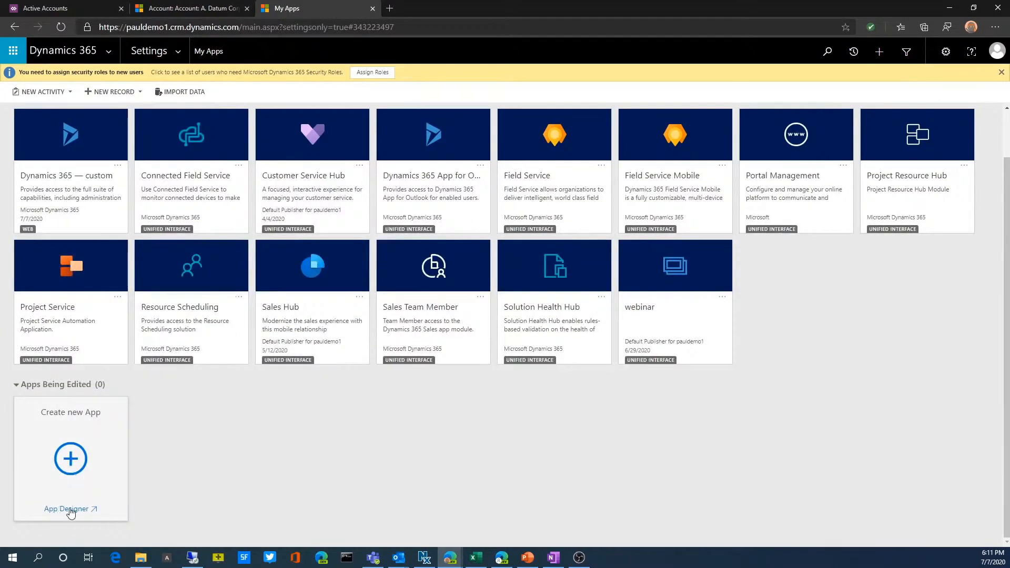
left_click(72, 460)
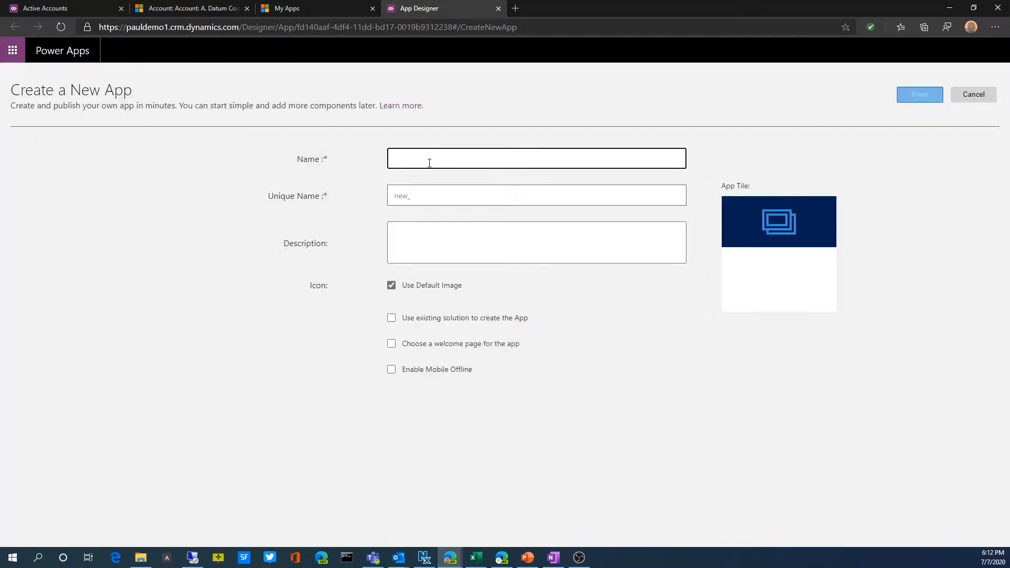
type("web")
type("inar2")
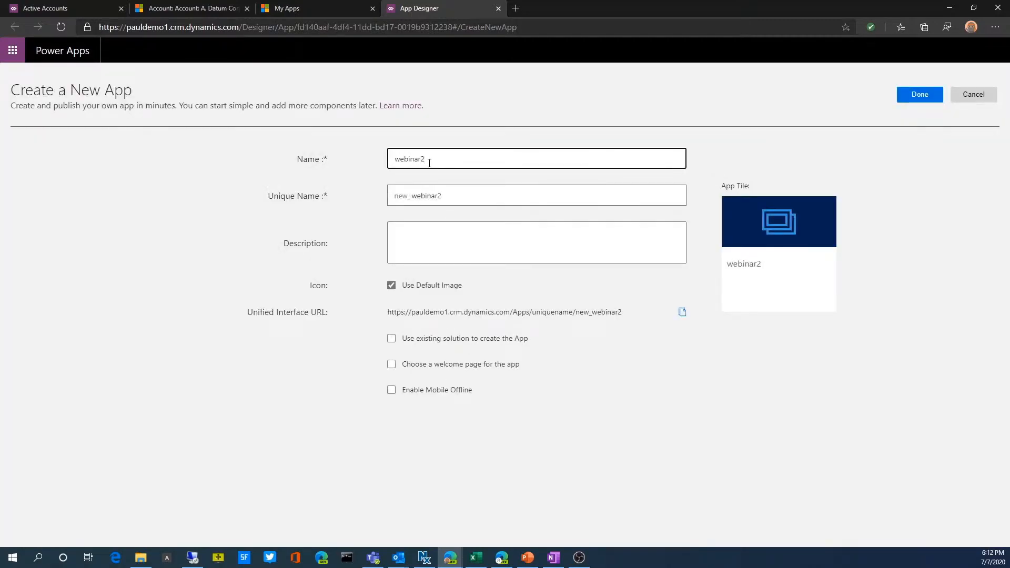
left_click(420, 247)
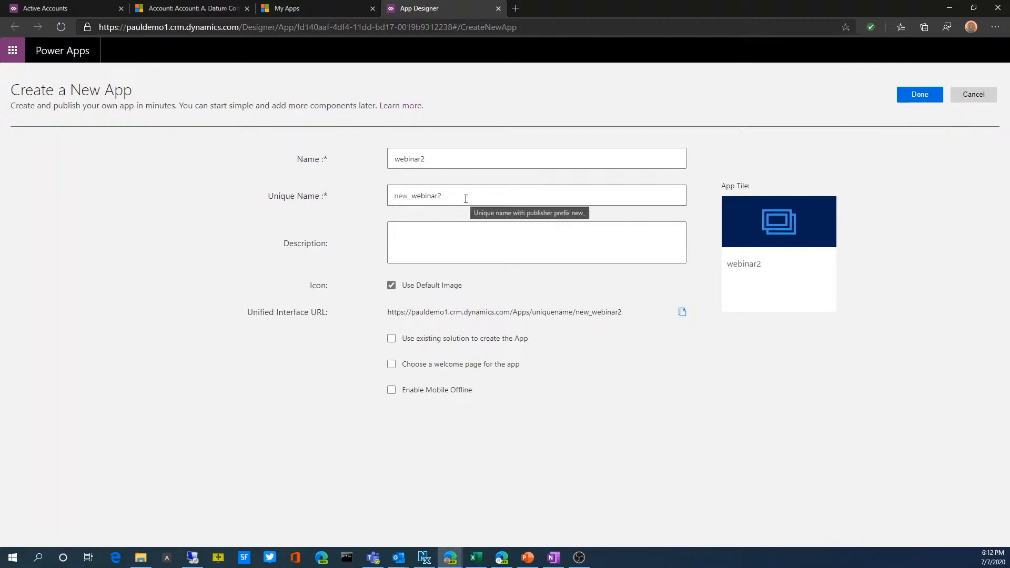
left_click(922, 97)
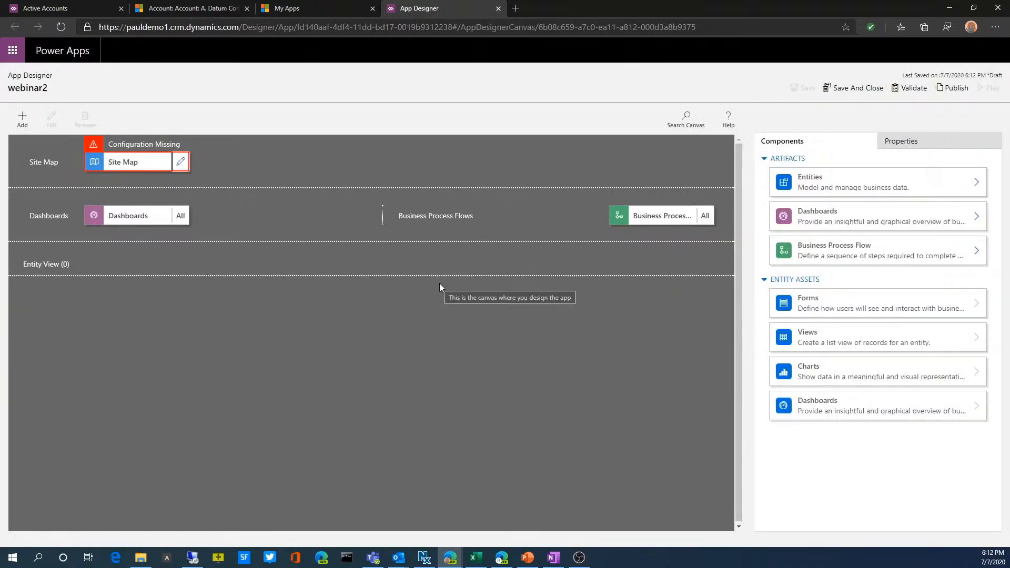
Open the webinar2 app's site map for editing and title its new area Sales
left_click(180, 169)
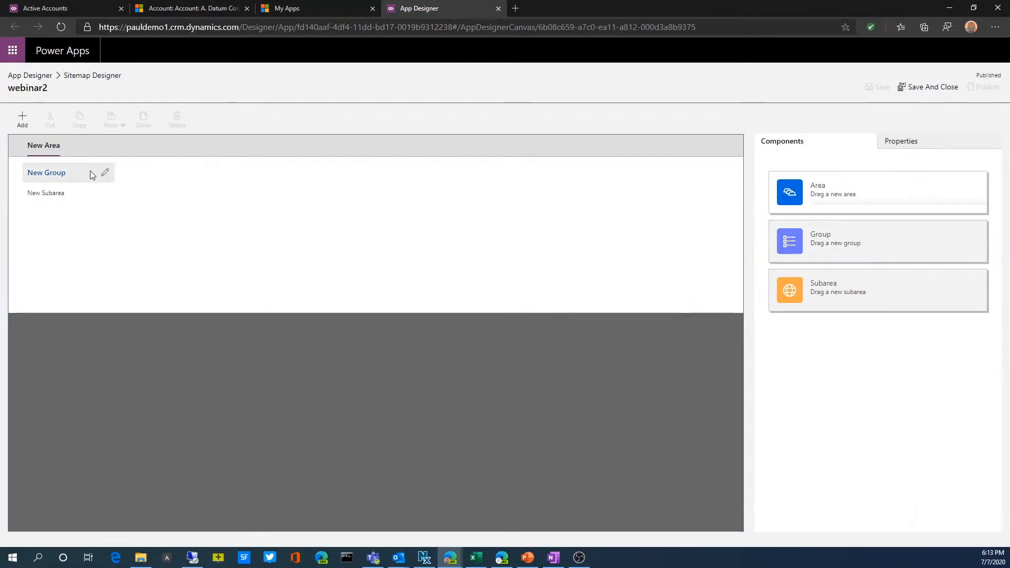
left_click(105, 150)
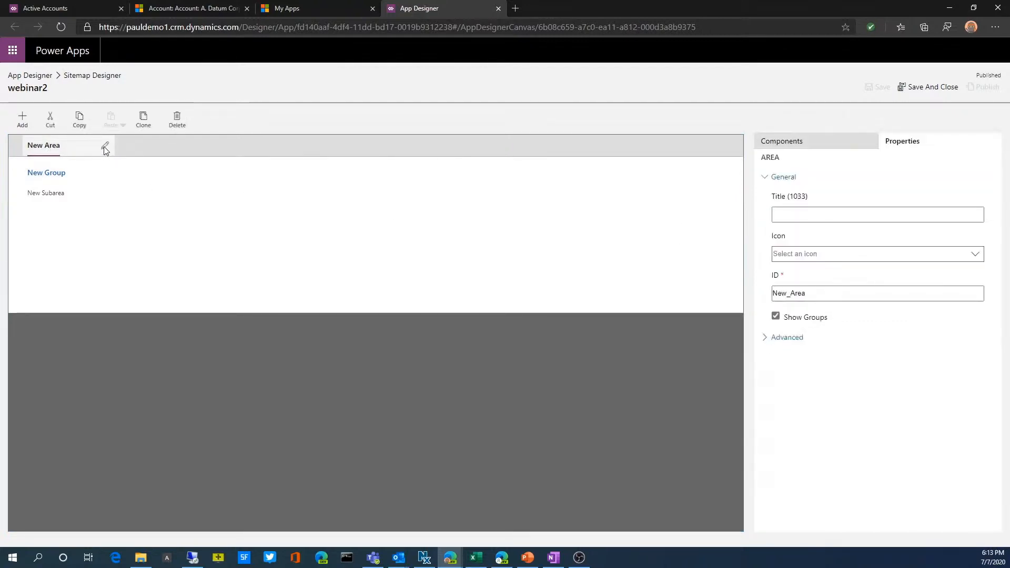
left_click(105, 146)
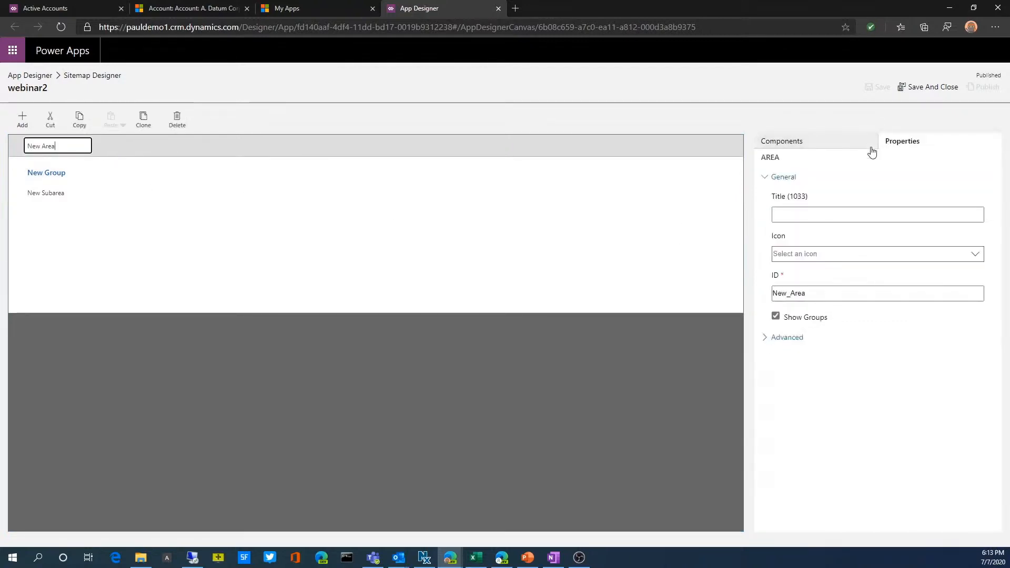
left_click(799, 214)
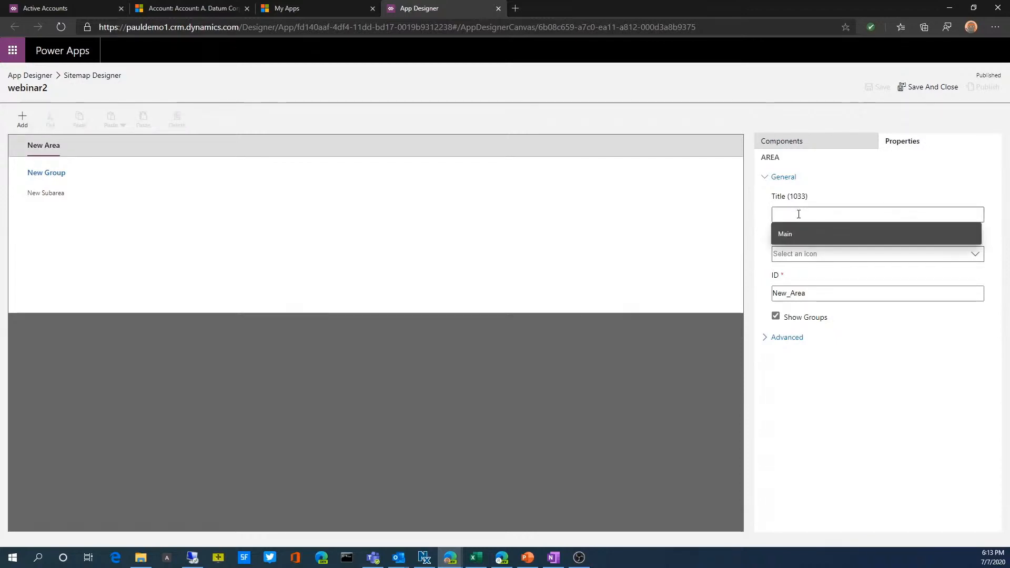
type("SAI")
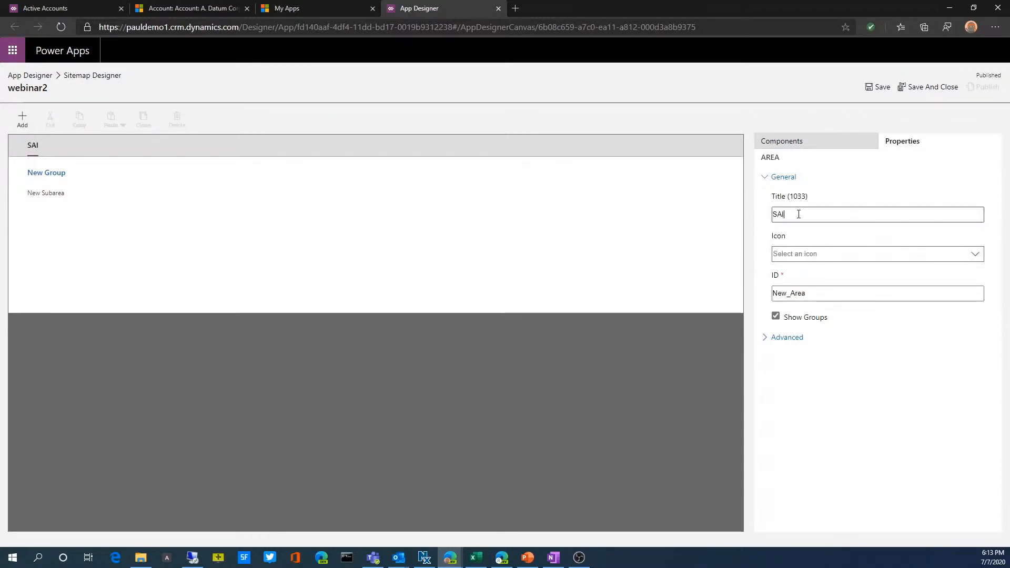
type("ales")
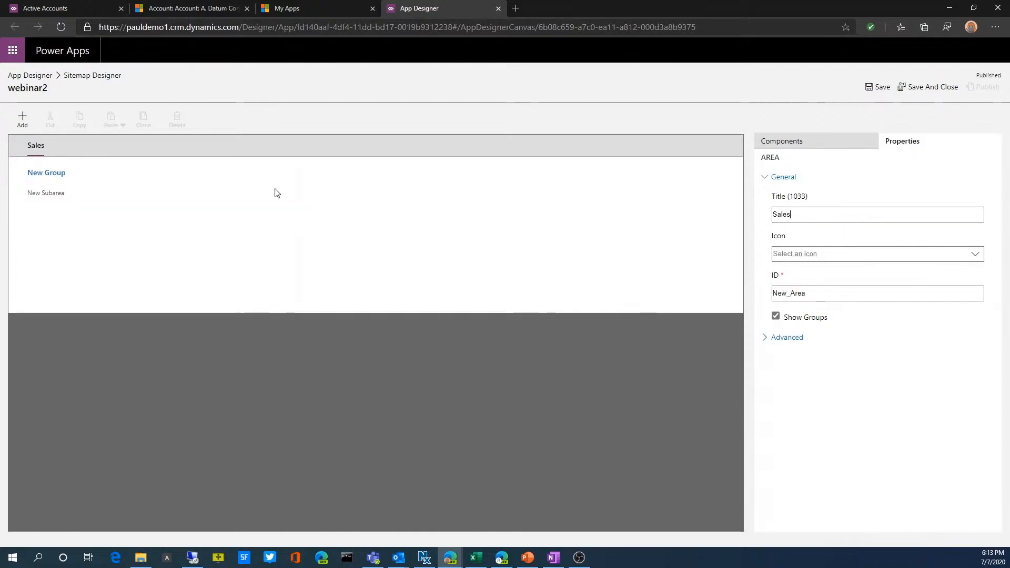
Title the new group under the Sales area Accounts
left_click(88, 181)
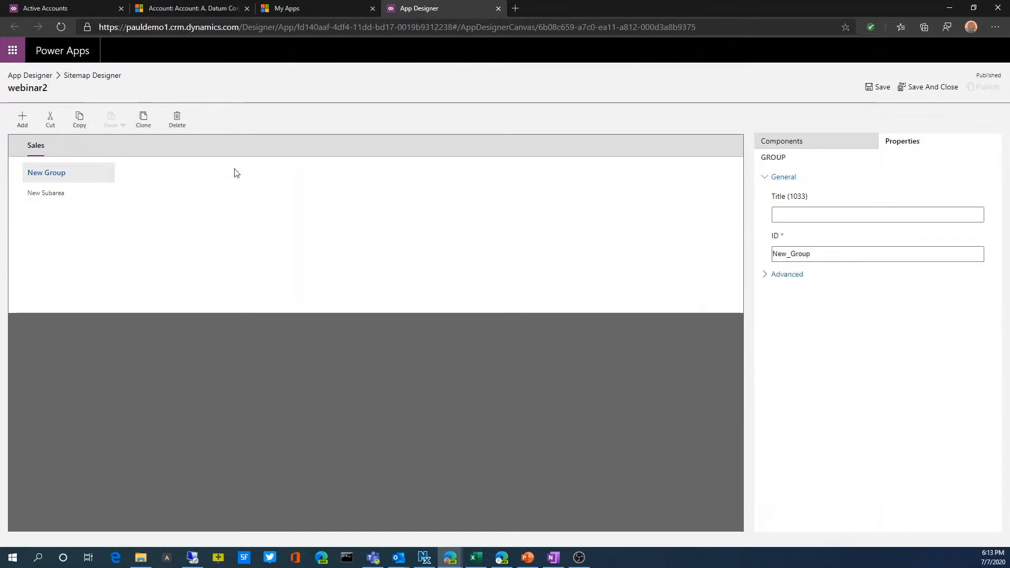
left_click(802, 217)
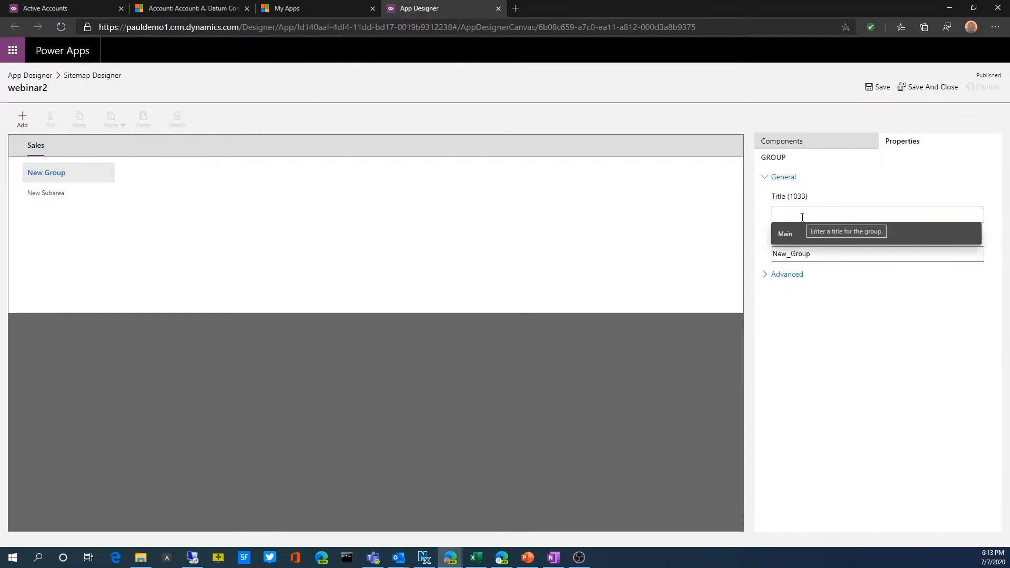
type("Accounts")
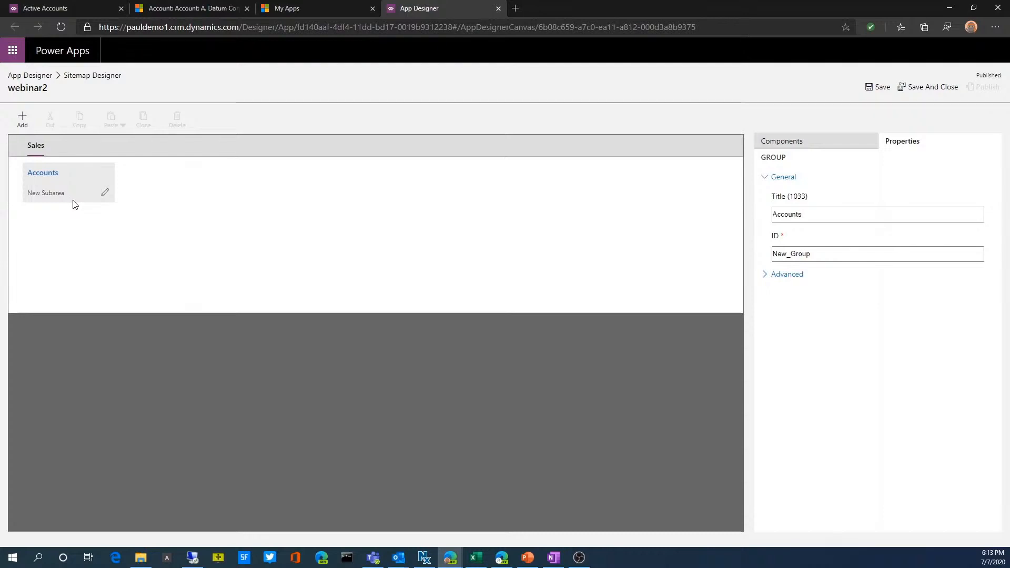
Configure the subarea in the Accounts group with type Entity and the Account entity
left_click(87, 199)
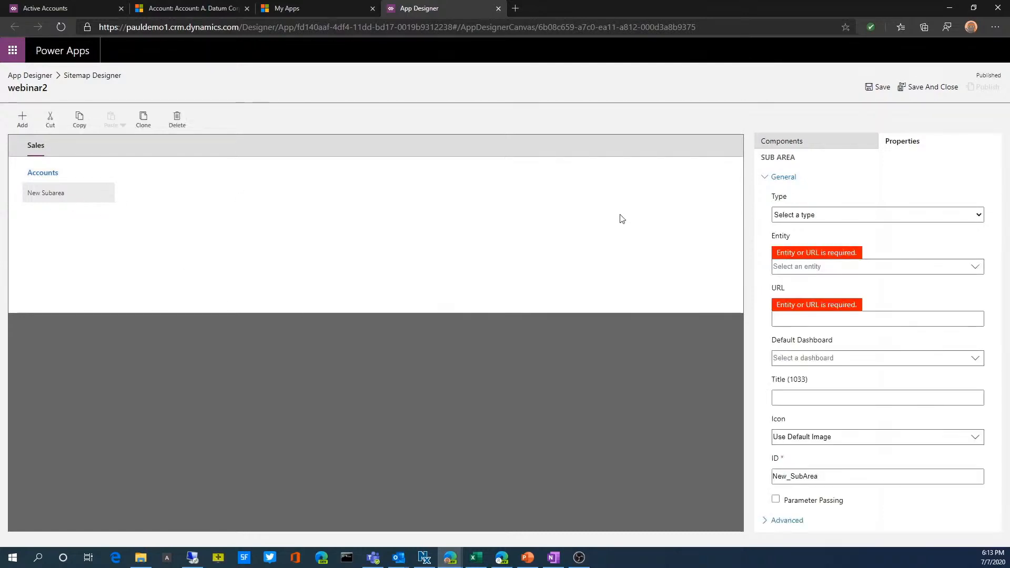
left_click(820, 216)
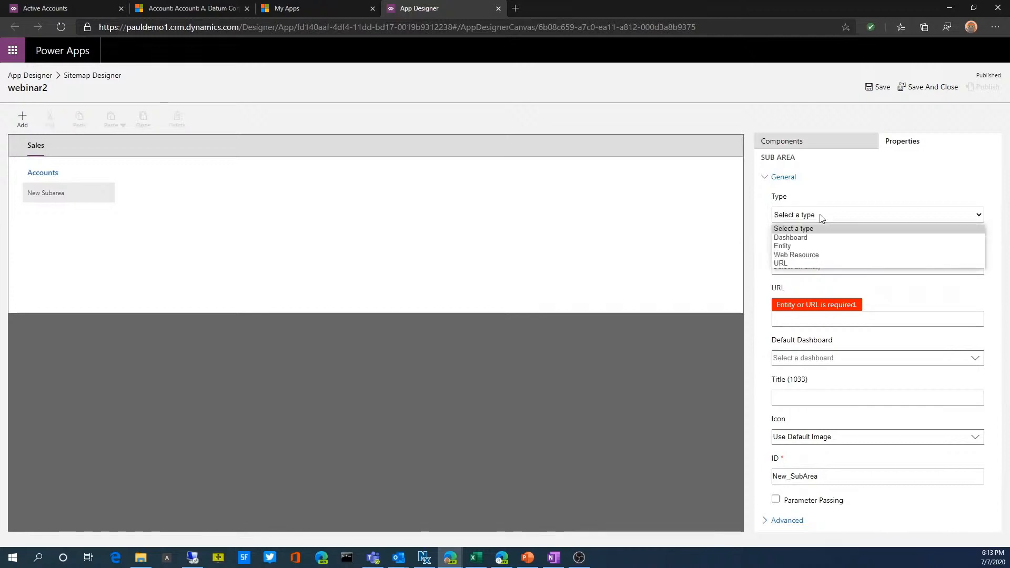
left_click(797, 246)
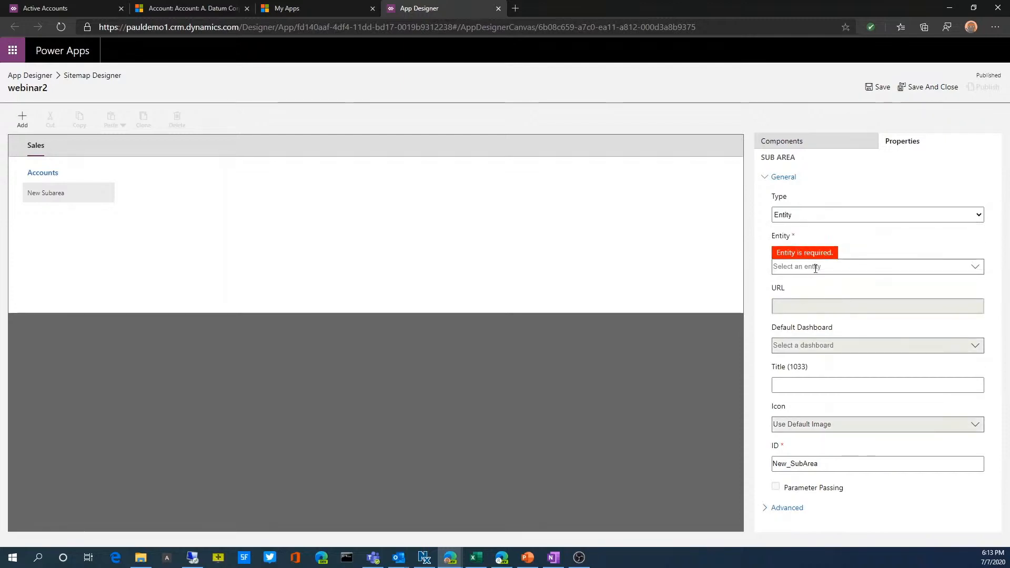
left_click(976, 269)
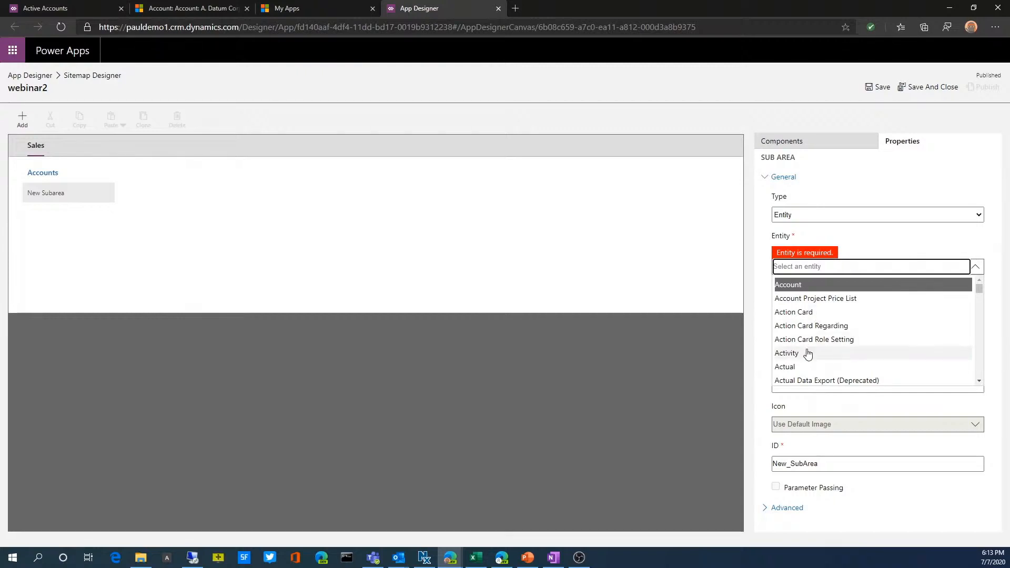
left_click(799, 286)
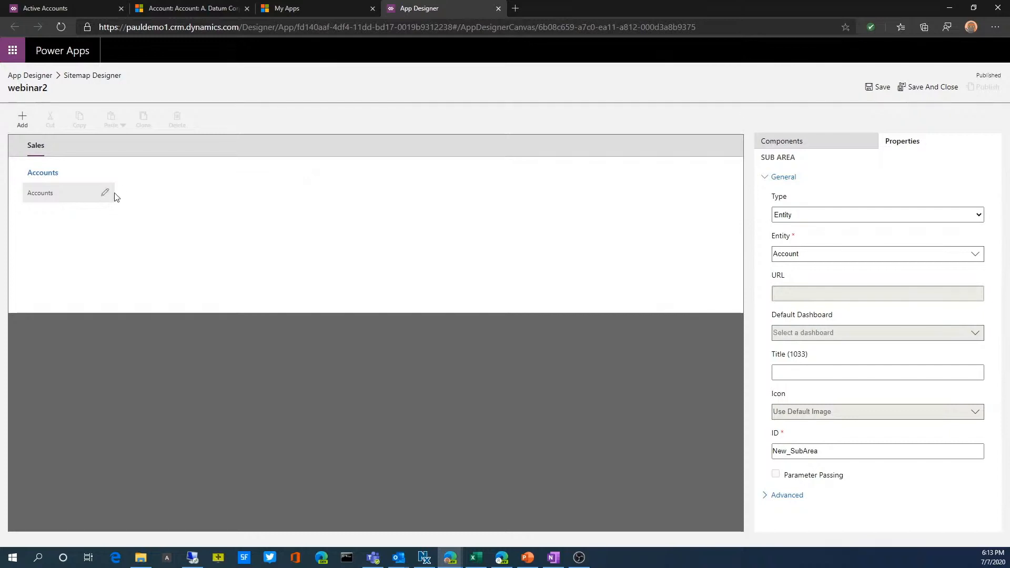
Add a second subarea to the Accounts group with type Entity and the Contact entity
left_click(796, 141)
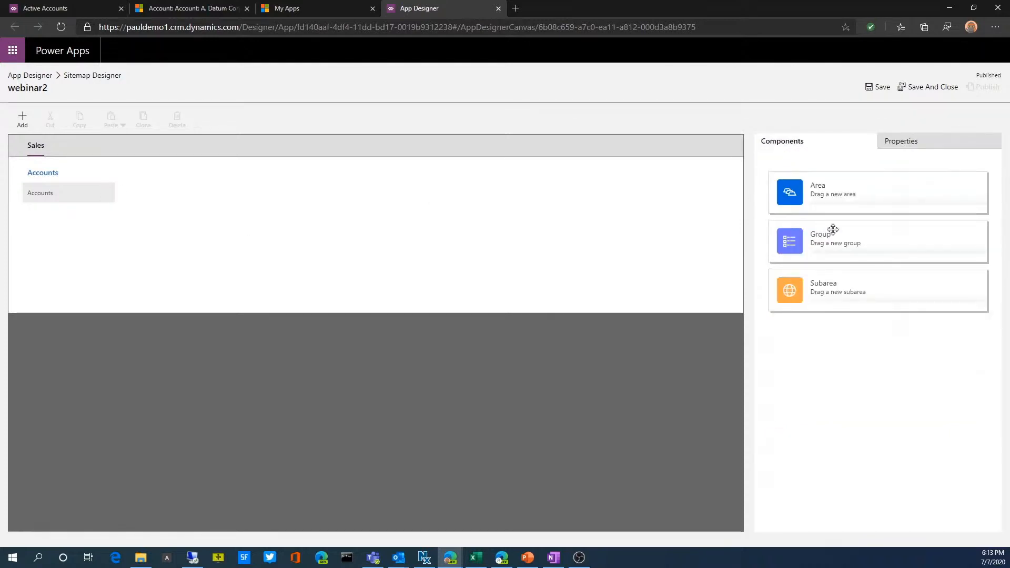
left_click_drag(833, 291, 97, 221)
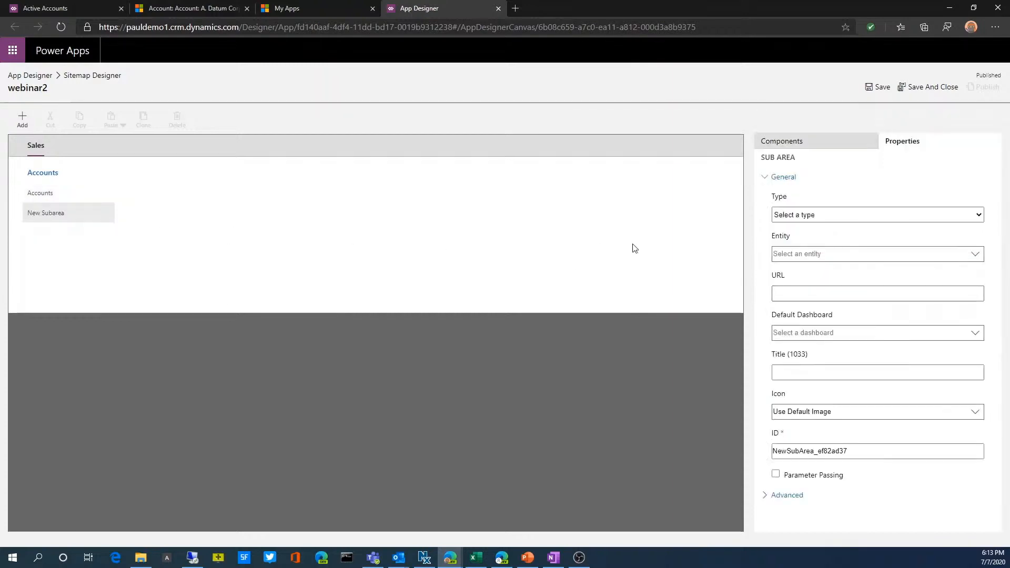
left_click(838, 215)
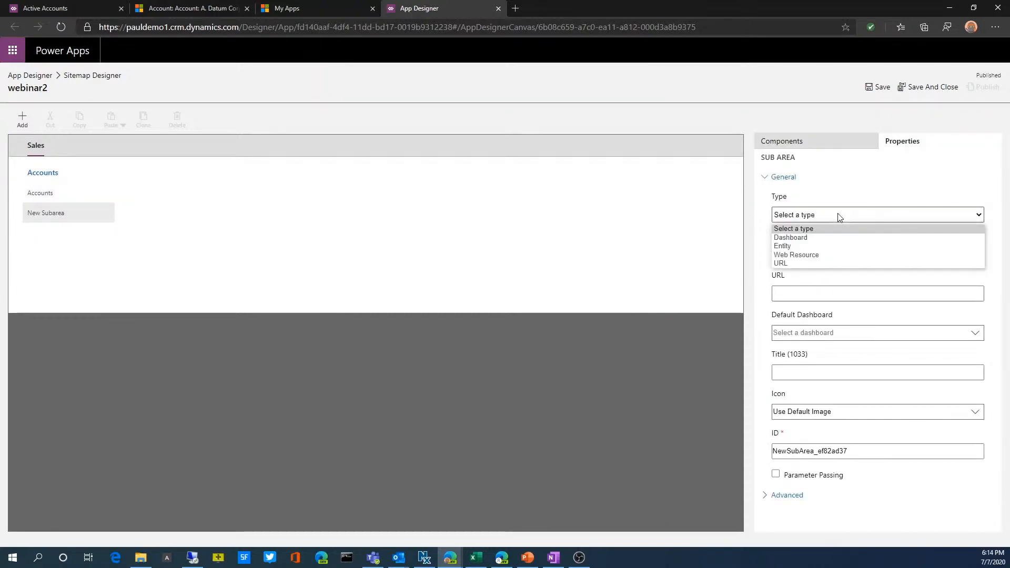
left_click(802, 246)
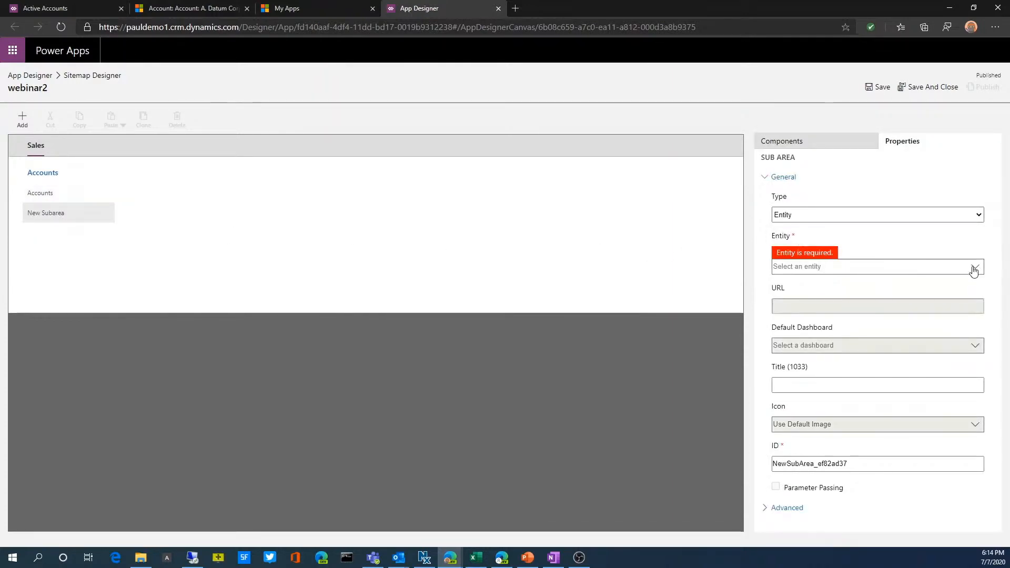
left_click(974, 267)
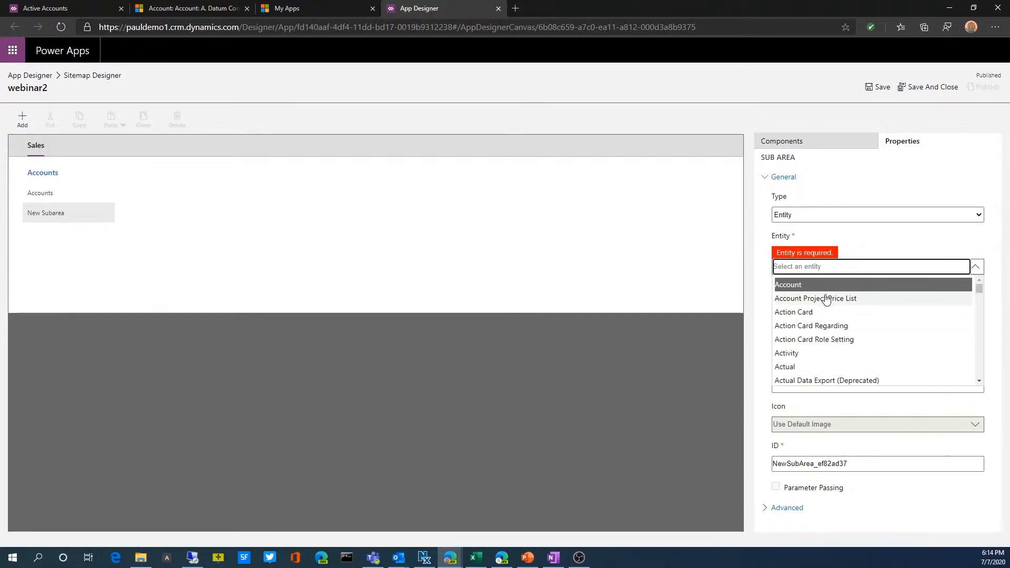
type("con")
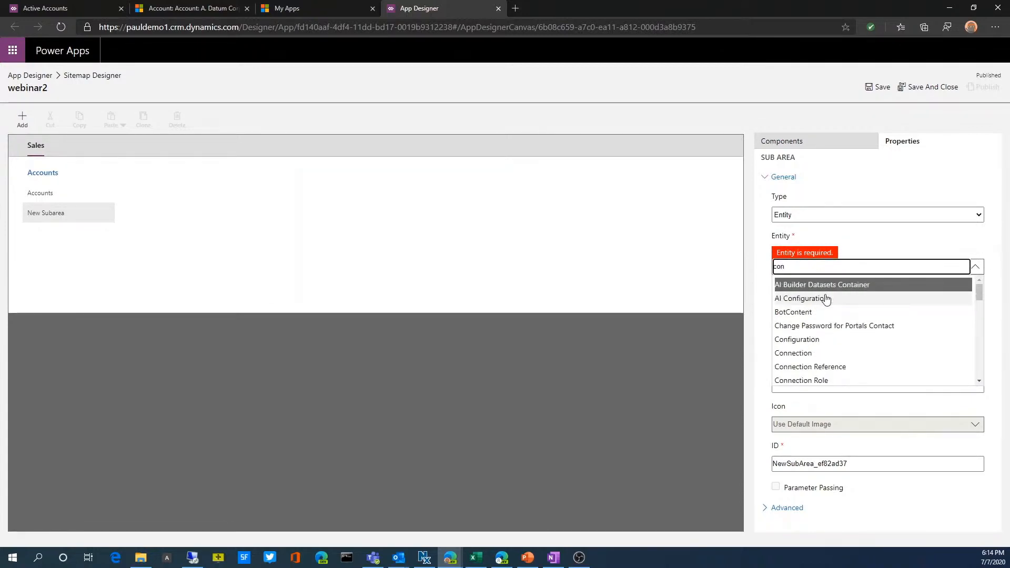
type("ta")
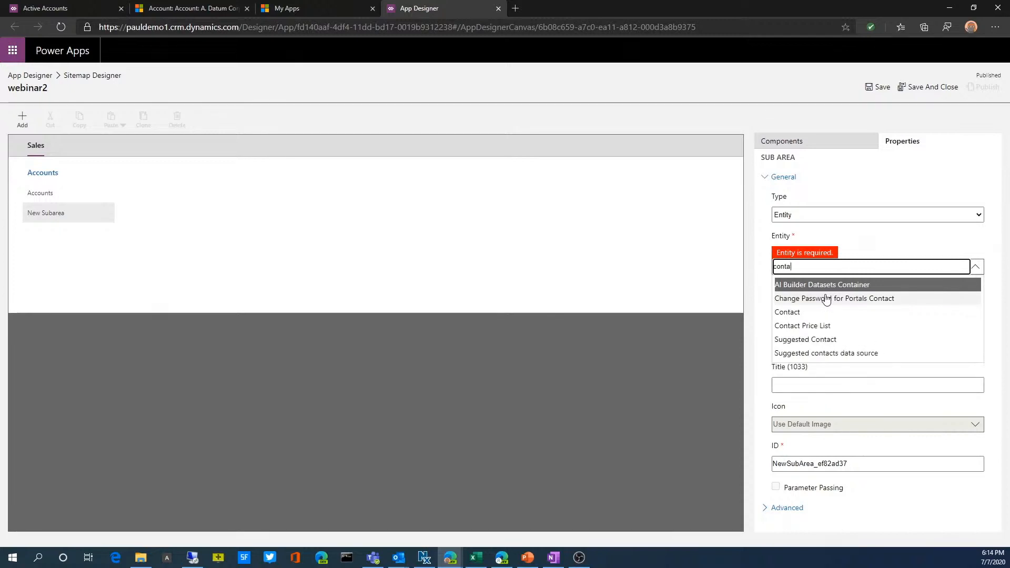
left_click(797, 313)
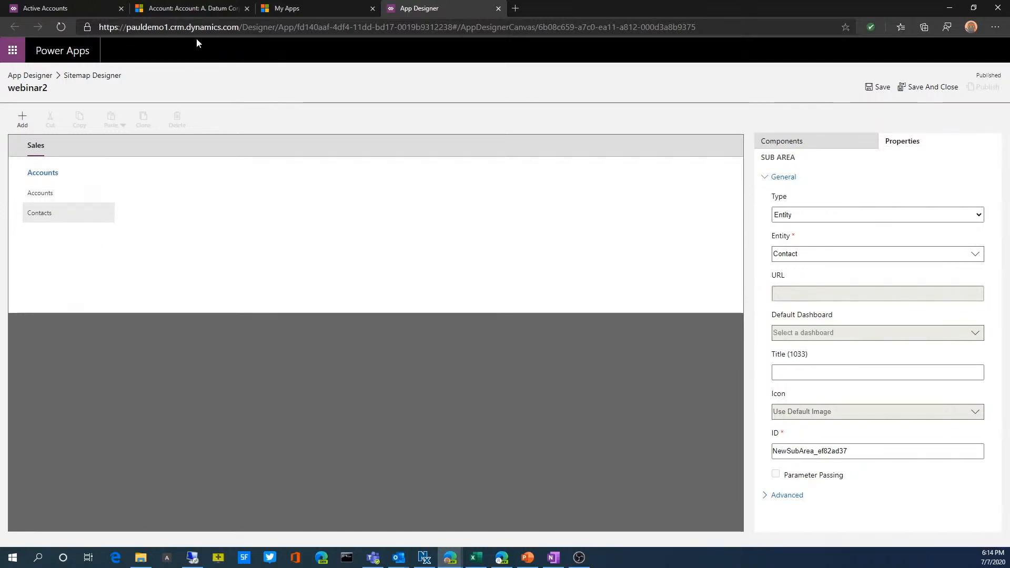
Compare the Sales Hub's navigation groups, subareas and area switcher with the layout of the webinar2 site map
left_click(201, 10)
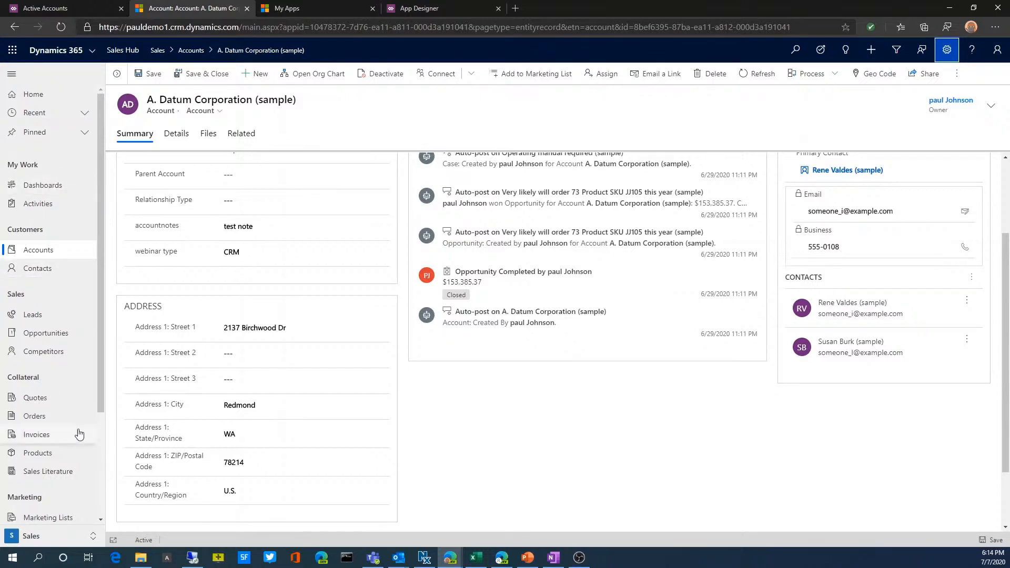
scroll(99, 361, "down", 1)
left_click_drag(99, 362, 98, 376)
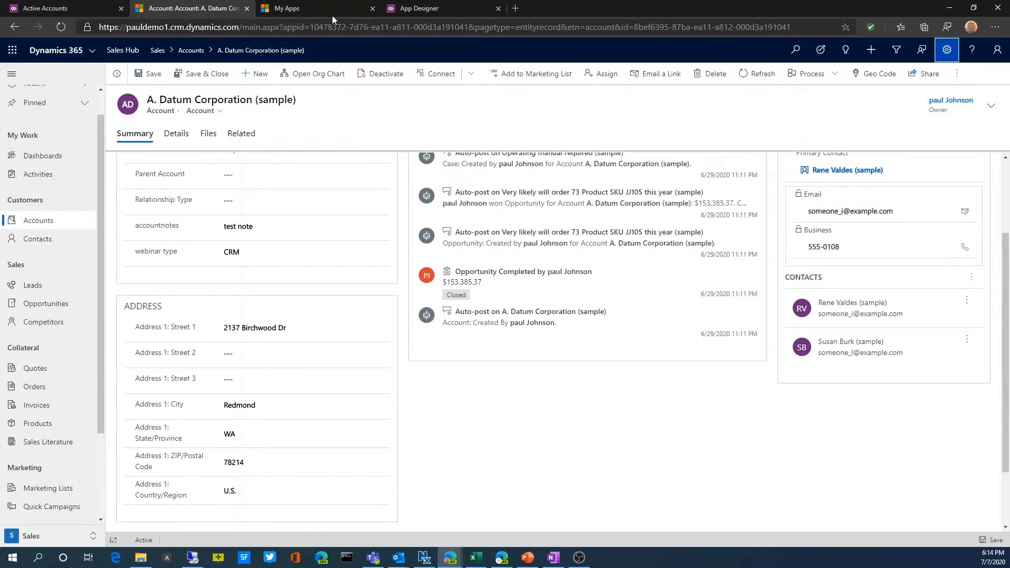
left_click(456, 8)
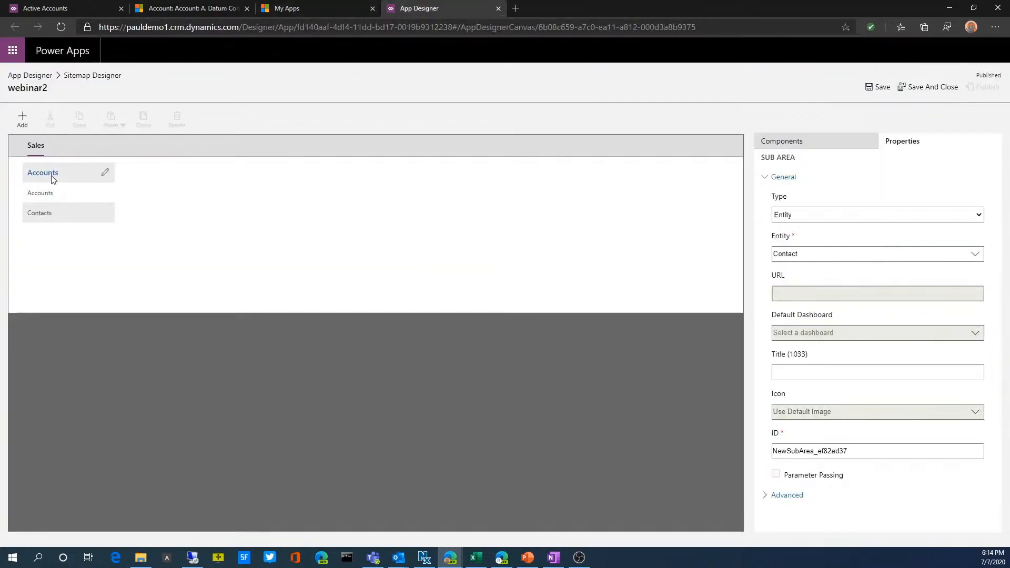
left_click(765, 143)
left_click(890, 141)
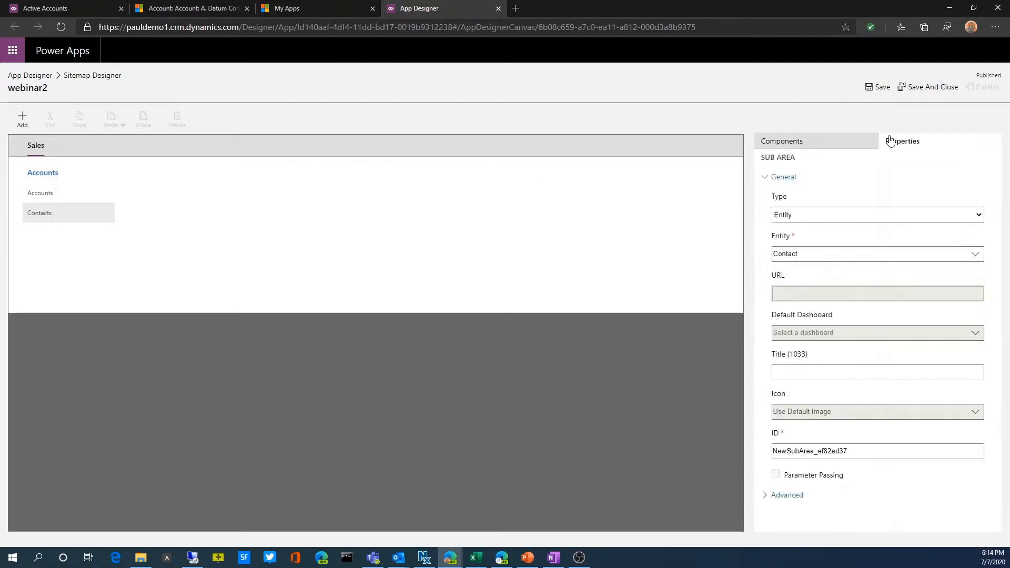
left_click(189, 9)
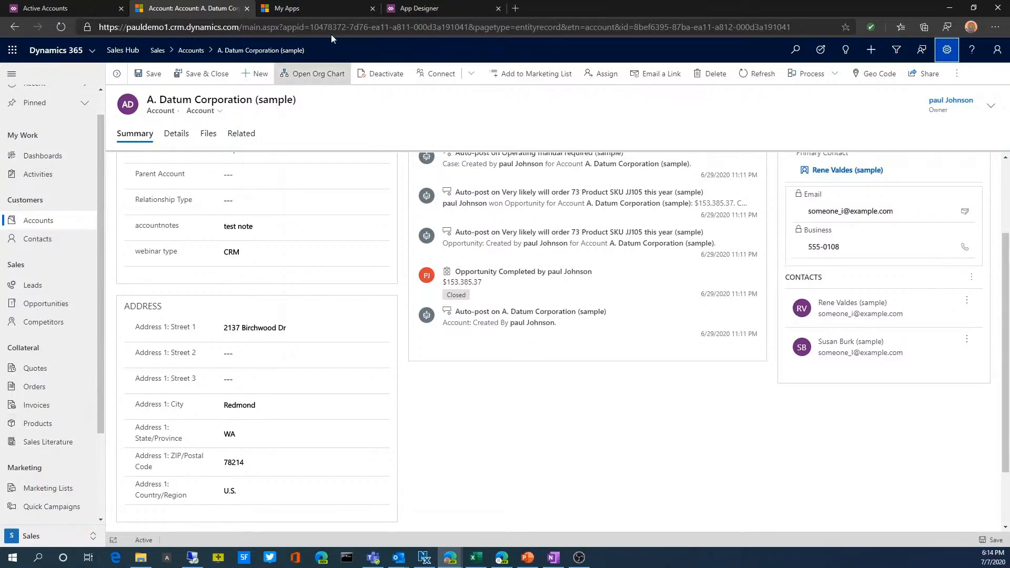
left_click(440, 9)
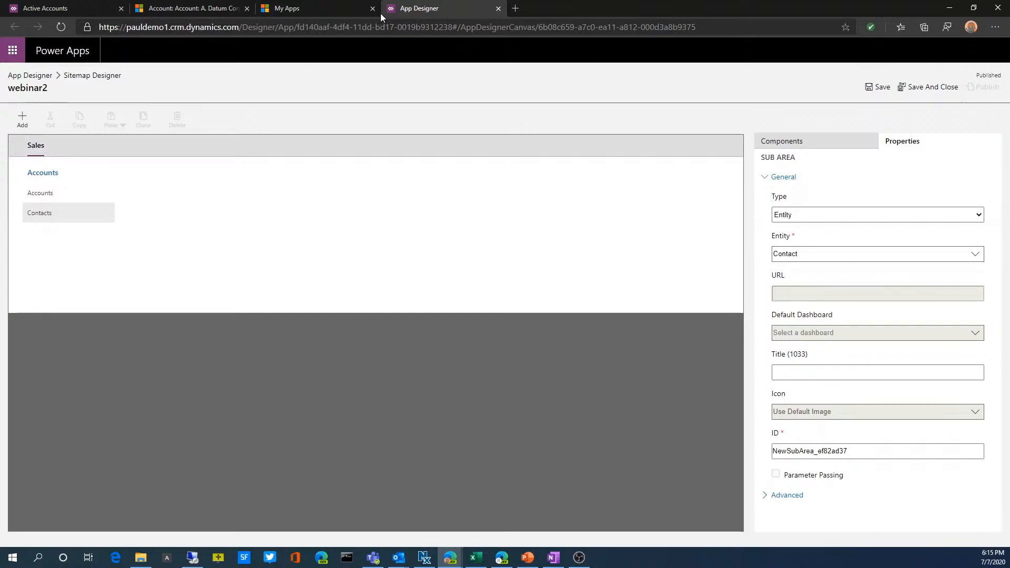
left_click(219, 11)
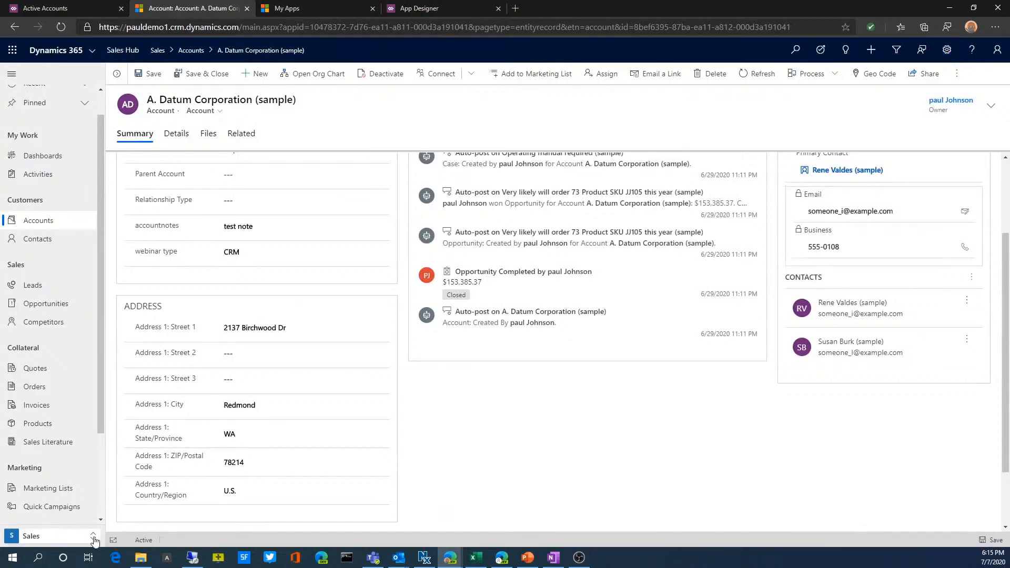
left_click(53, 536)
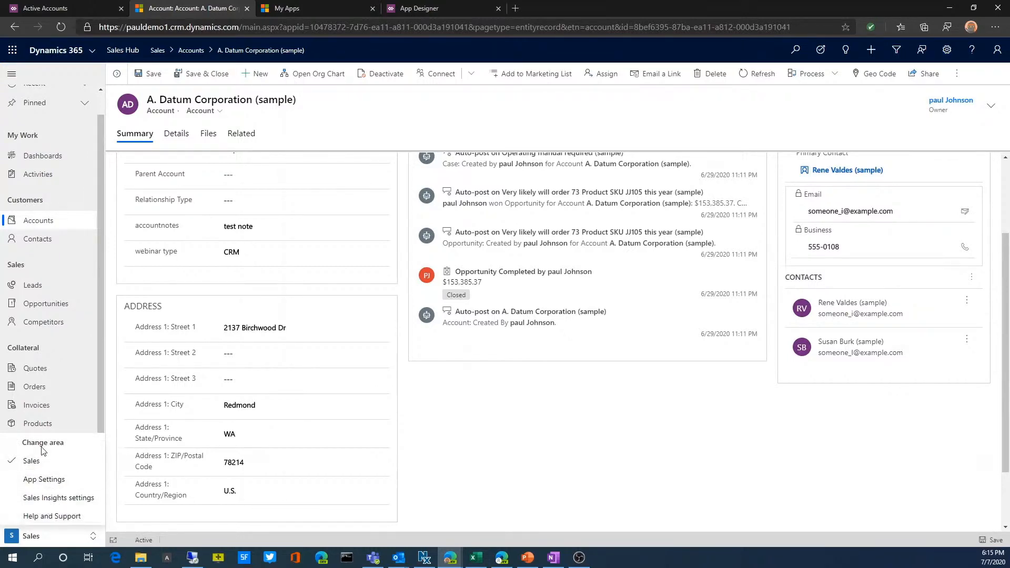
left_click(440, 9)
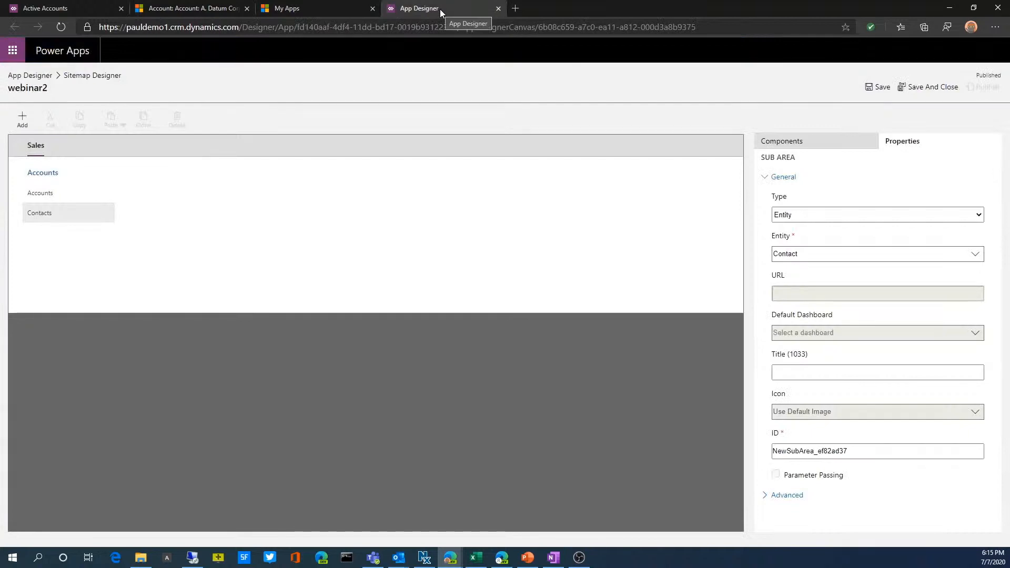
Add a new group titled Marketing beside the Accounts group in the Sales area
left_click(789, 141)
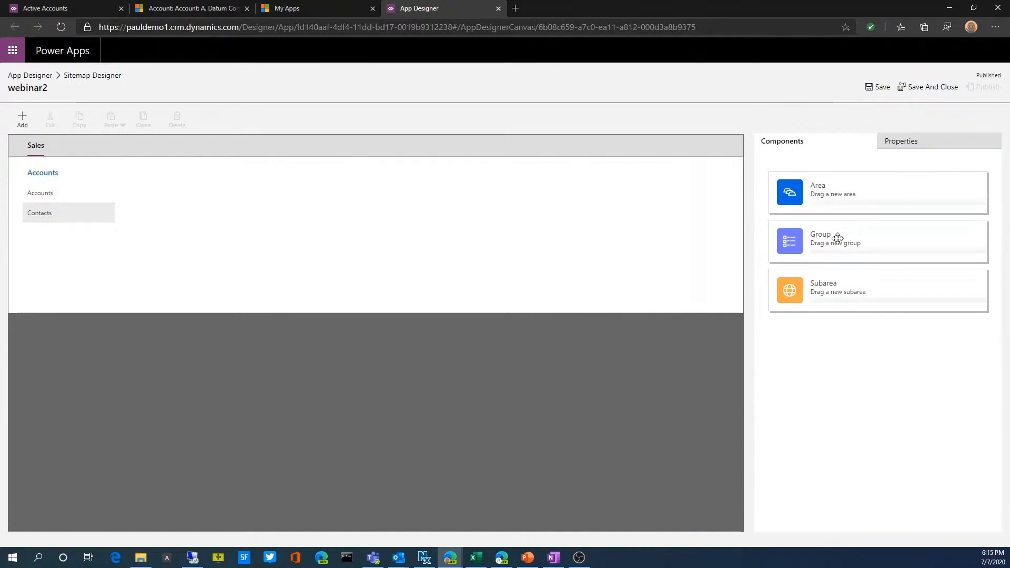
left_click_drag(838, 239, 245, 180)
left_click_drag(230, 185, 230, 186)
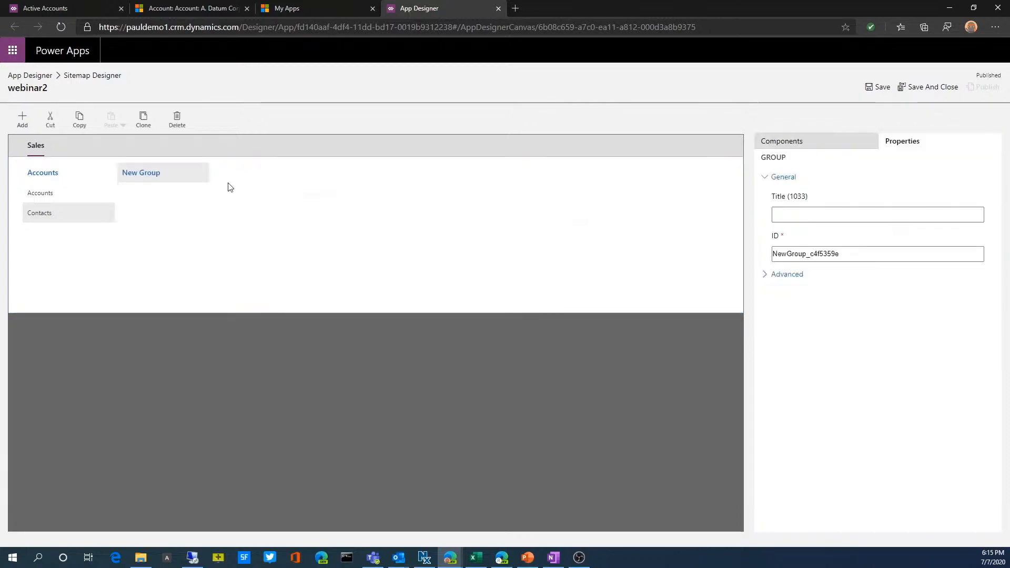
left_click(793, 216)
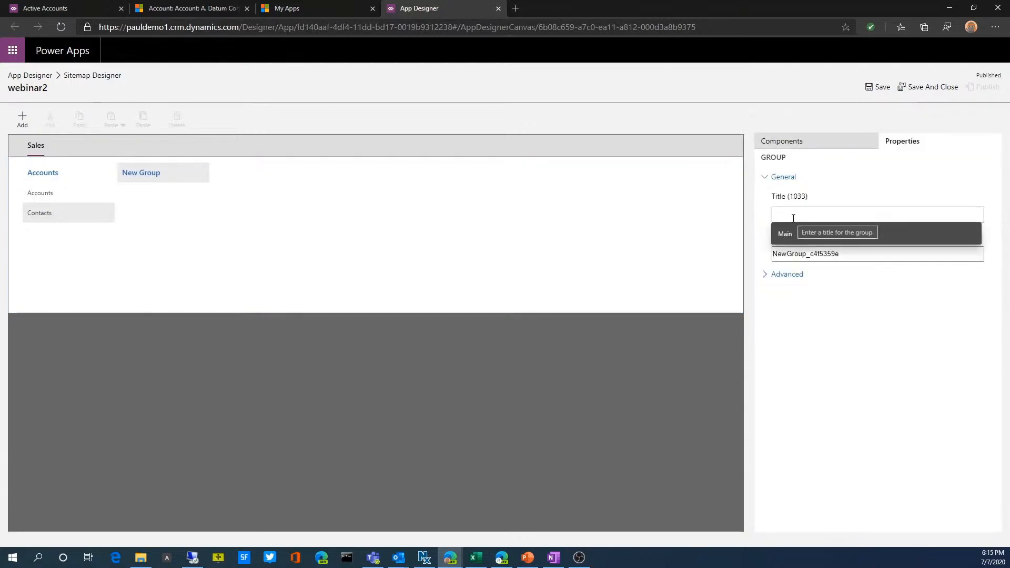
type("Marketing")
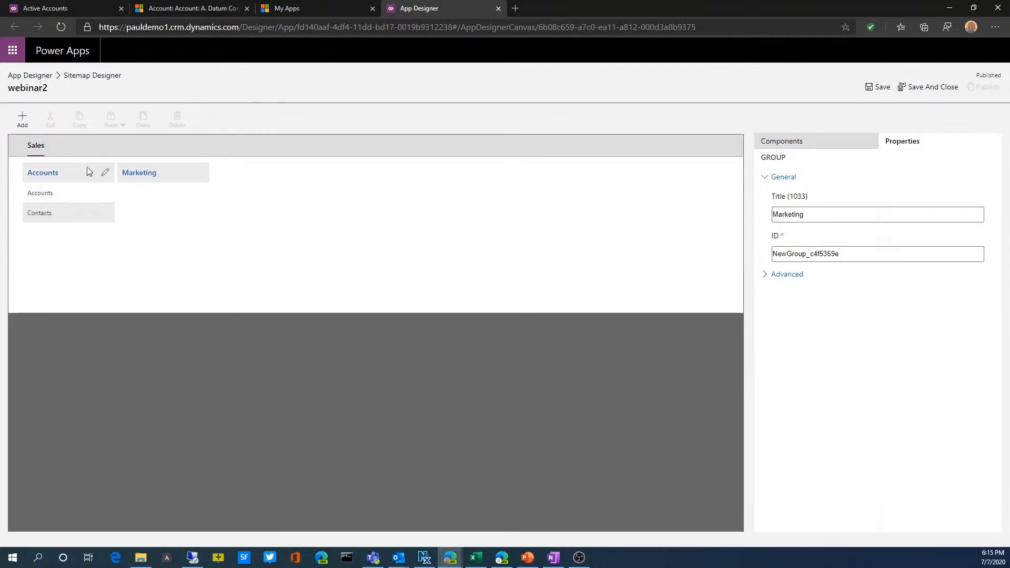
Save and publish the site map and return to the webinar2 app's design canvas
left_click(882, 89)
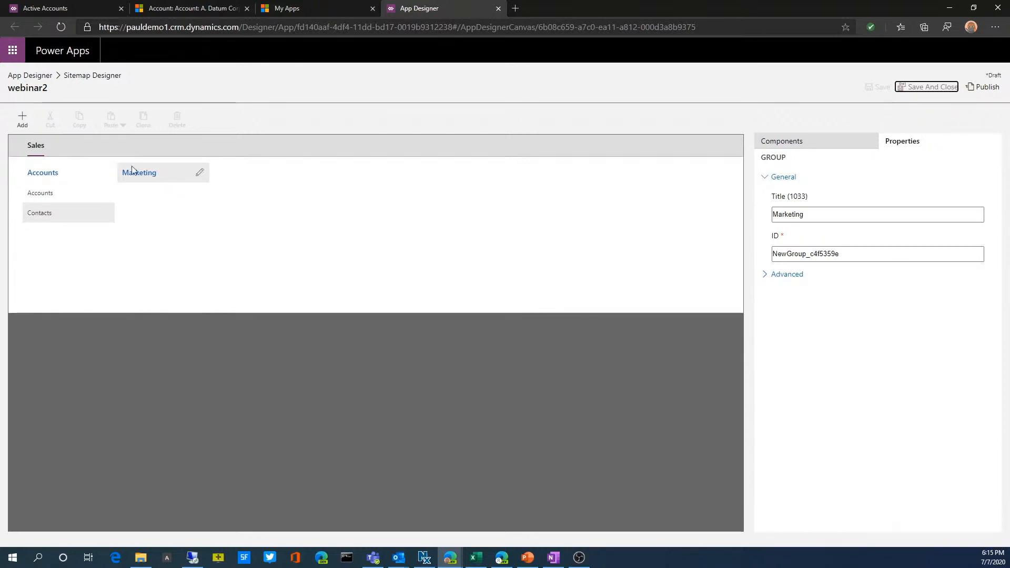
left_click(981, 88)
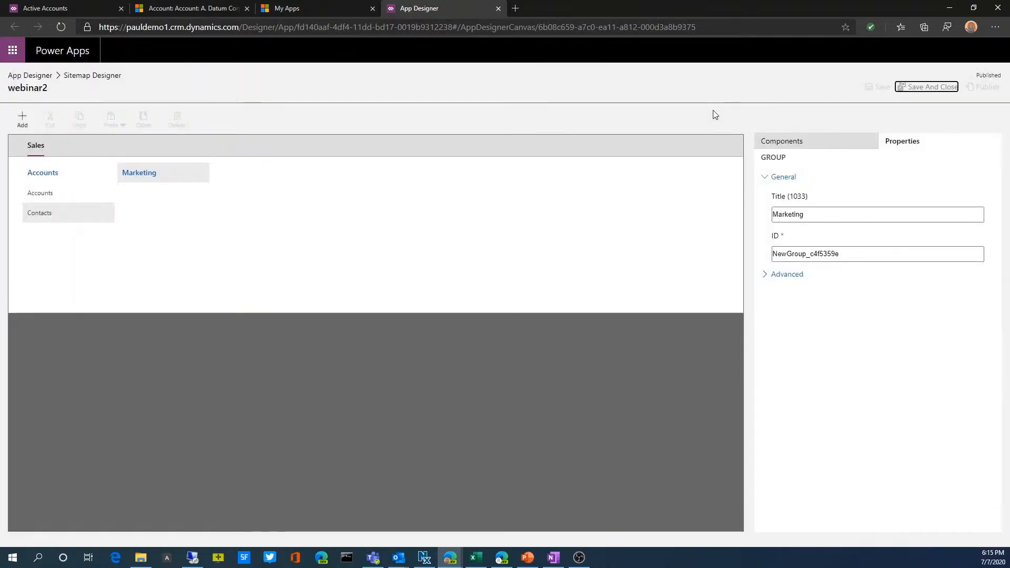
left_click(311, 11)
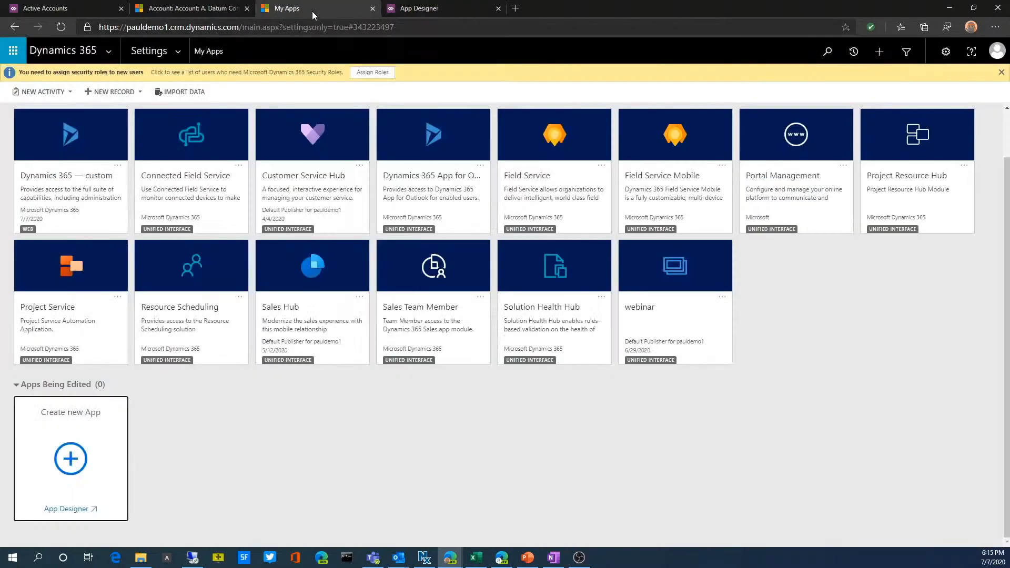
left_click(420, 9)
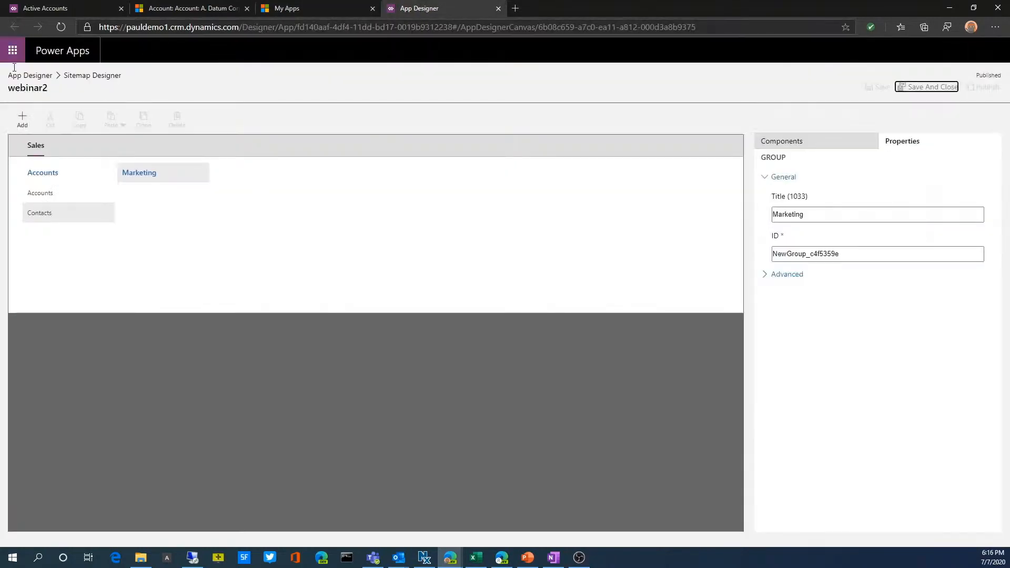
left_click(39, 78)
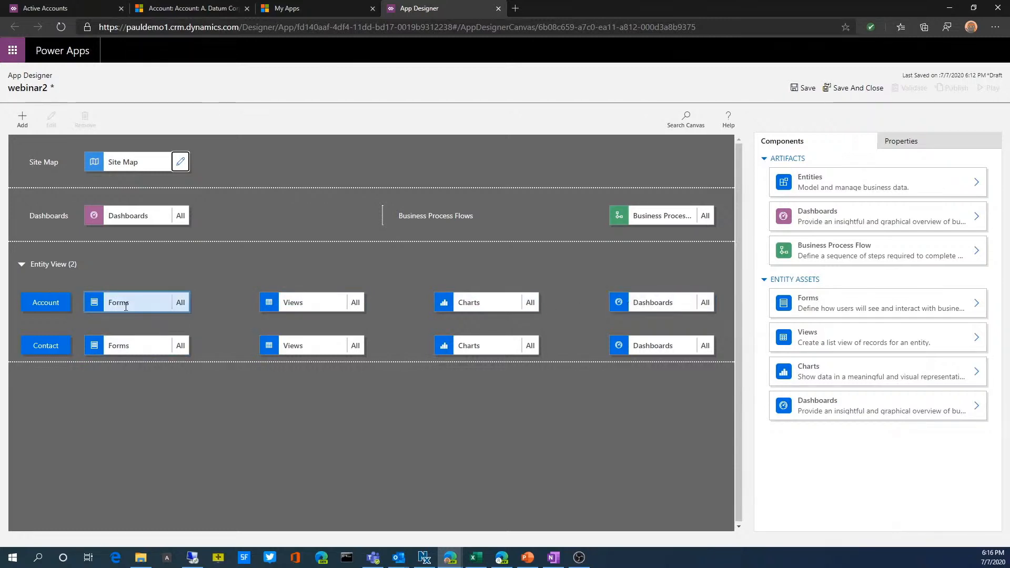
Deselect all forms of the Account entity and include only the main form named Account
left_click(181, 304)
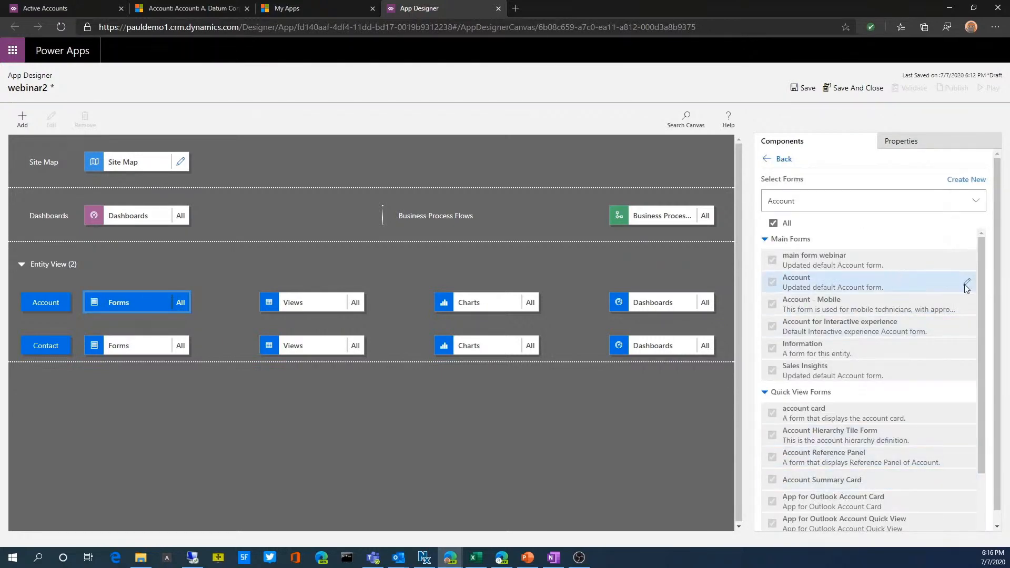
left_click(777, 224)
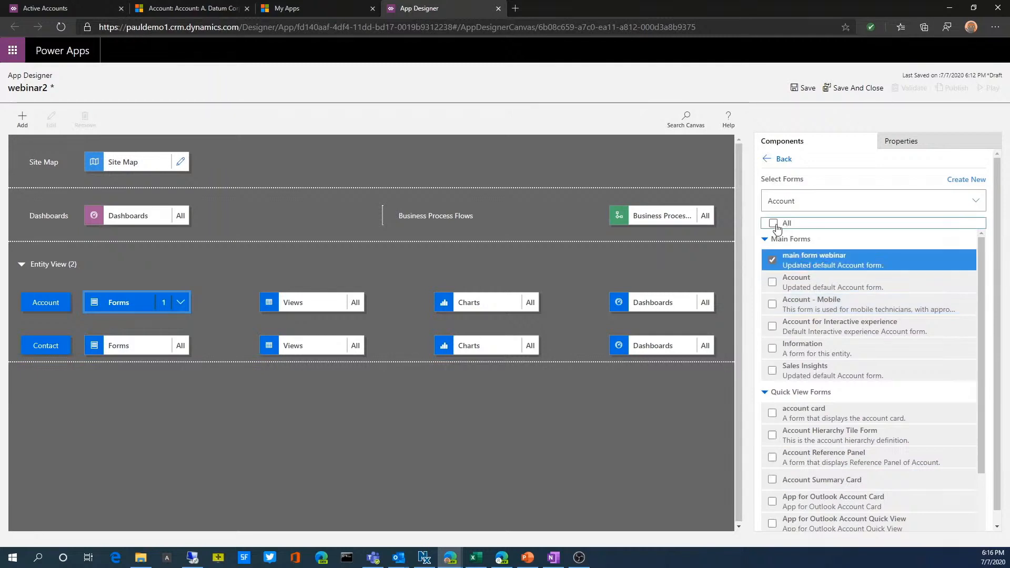
left_click(771, 261)
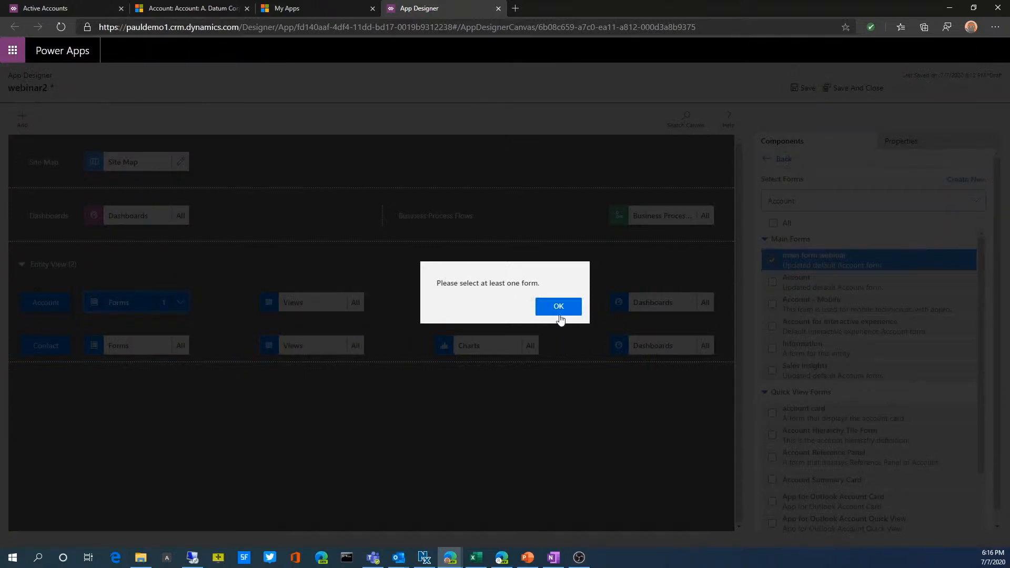
left_click(558, 307)
left_click(772, 282)
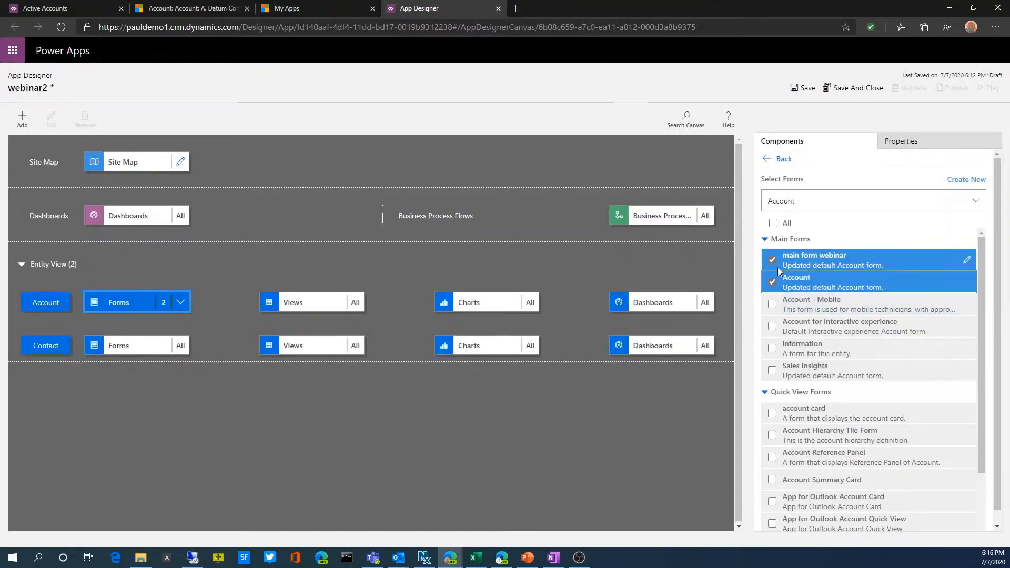
left_click(772, 260)
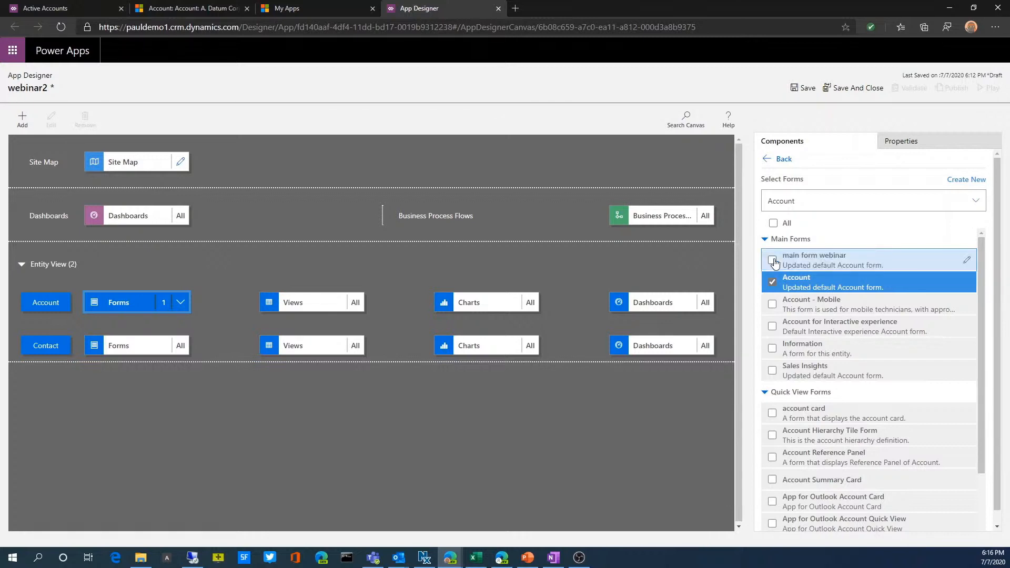
Include the account card quick view form and the Account Quick Create form for the Account entity
scroll(812, 384, "down", 2)
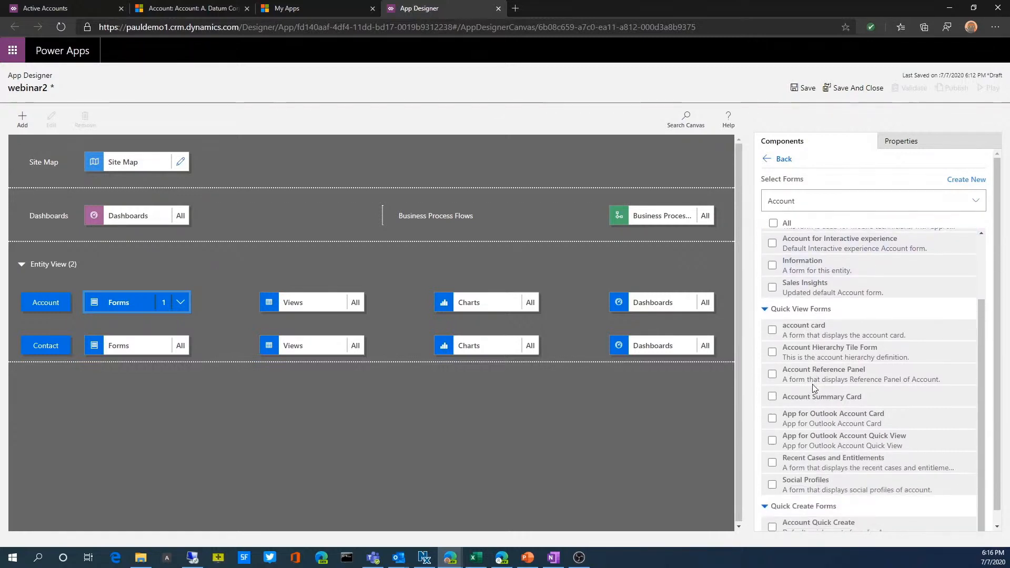
left_click(770, 329)
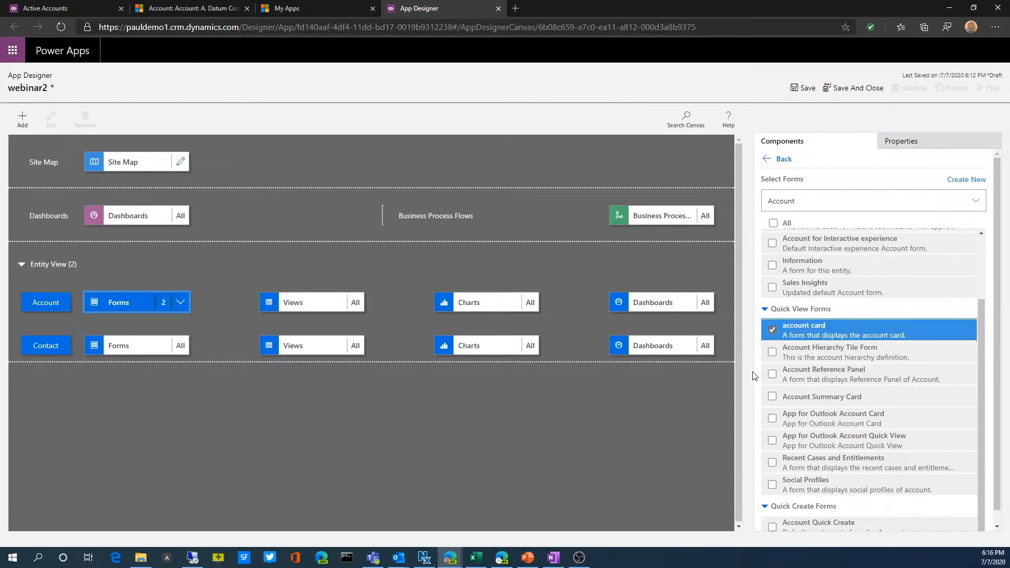
scroll(823, 446, "down", 1)
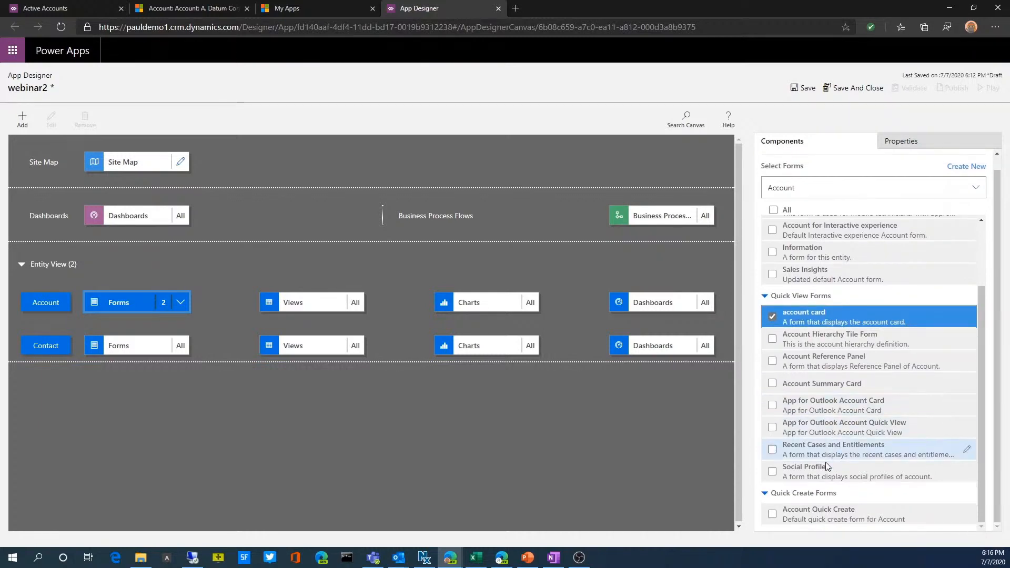
left_click(772, 514)
scroll(781, 365, "up", 3)
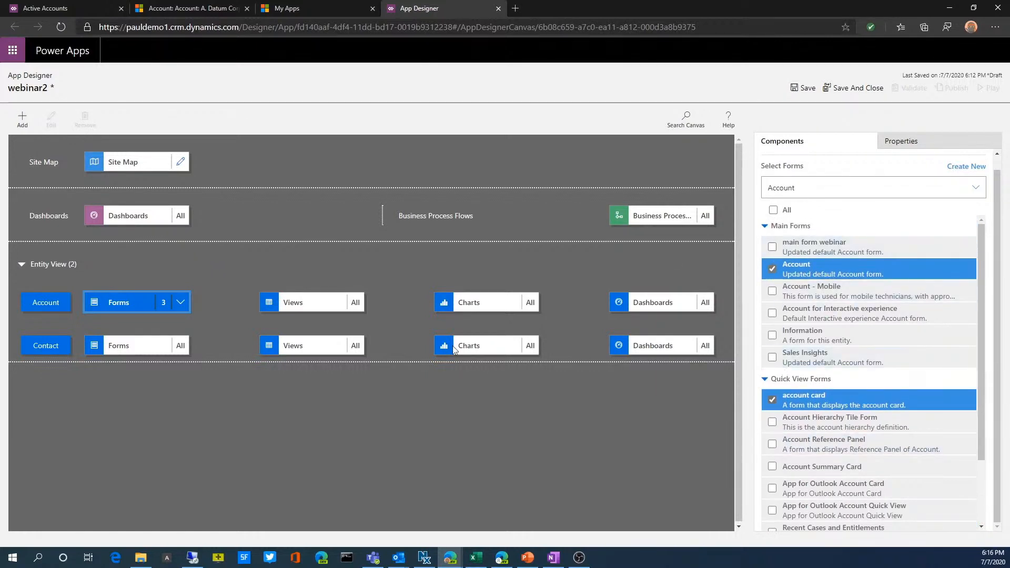
Restrict the Account entity's views in the app to Accounts Being Followed and Active Accounts
left_click(360, 303)
left_click(775, 225)
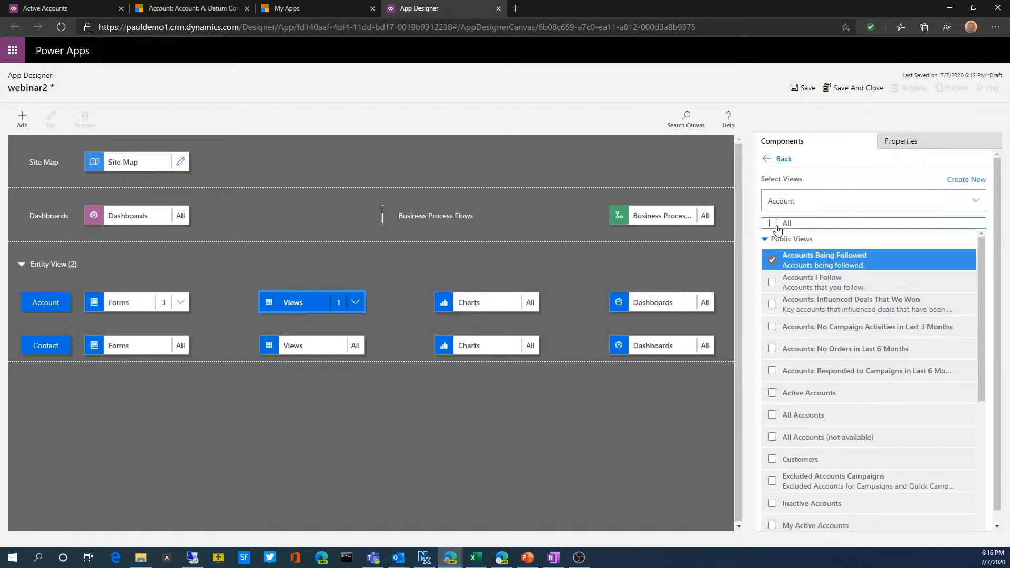
left_click(772, 393)
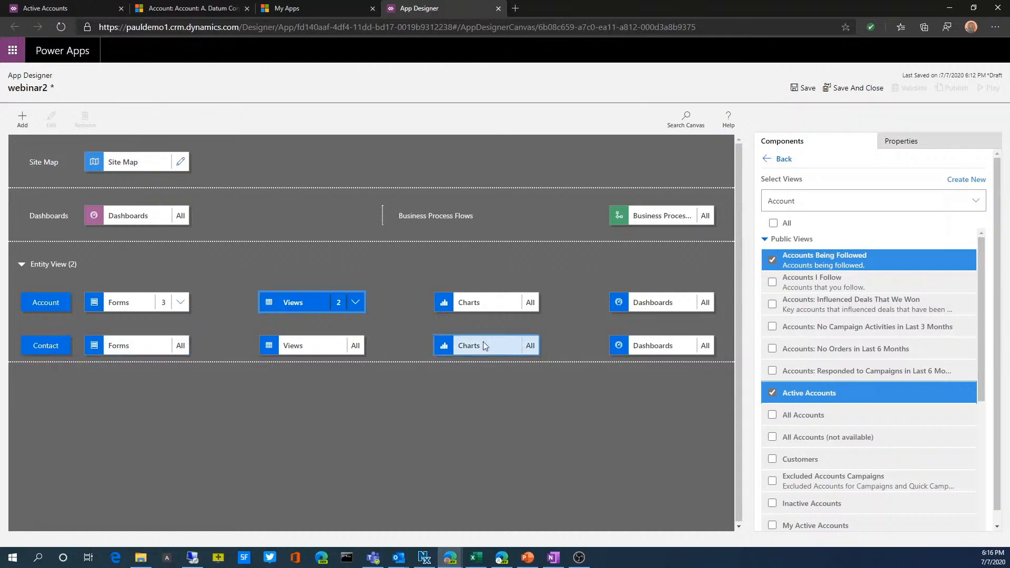
Save and publish the webinar2 app, and run it in a new browser tab
left_click(809, 90)
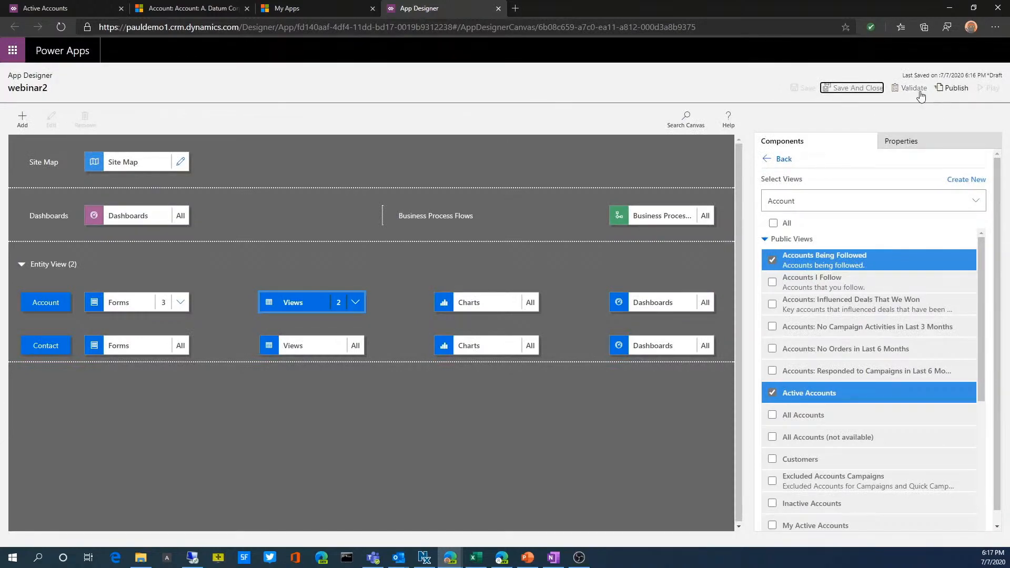
left_click(955, 89)
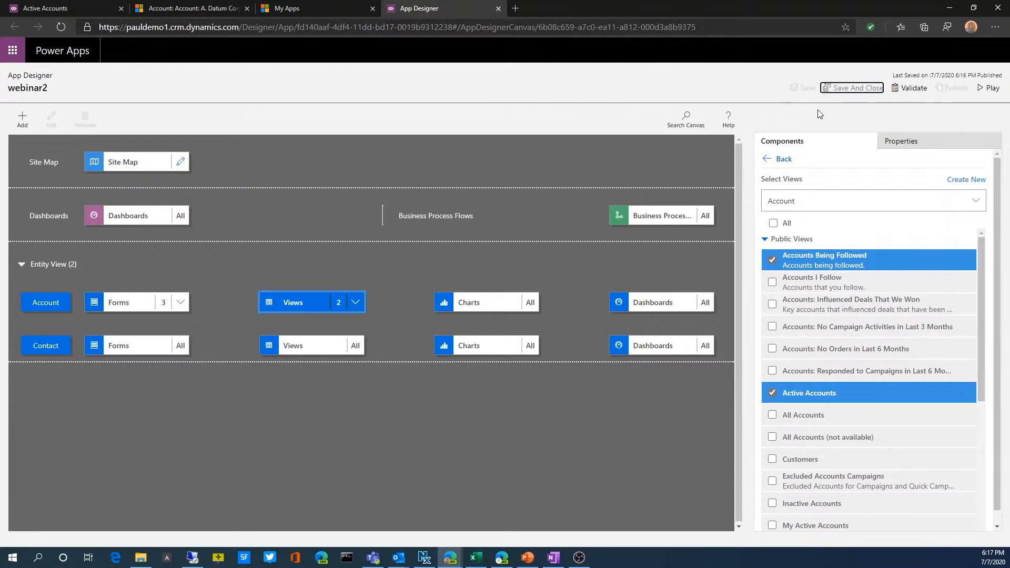
left_click(983, 92)
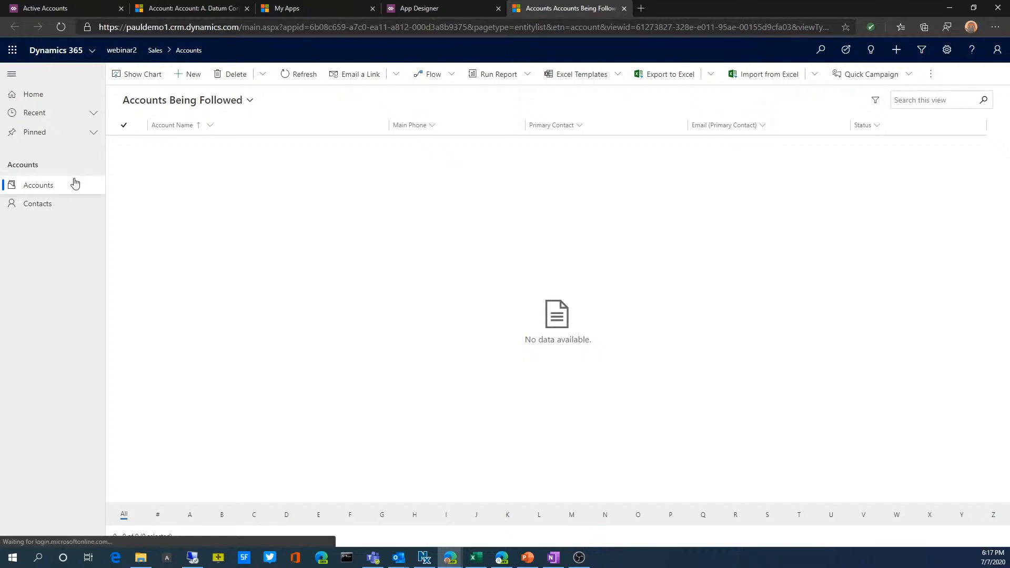
Check the available Account views by showing Active Accounts, and compare them with the list of Contact views
left_click(50, 209)
left_click(45, 193)
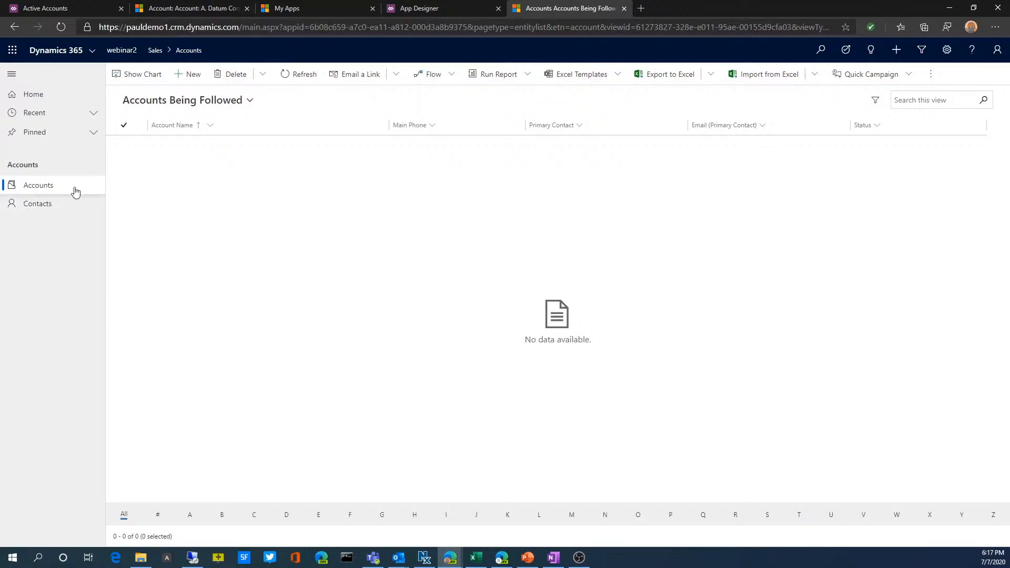
left_click(208, 100)
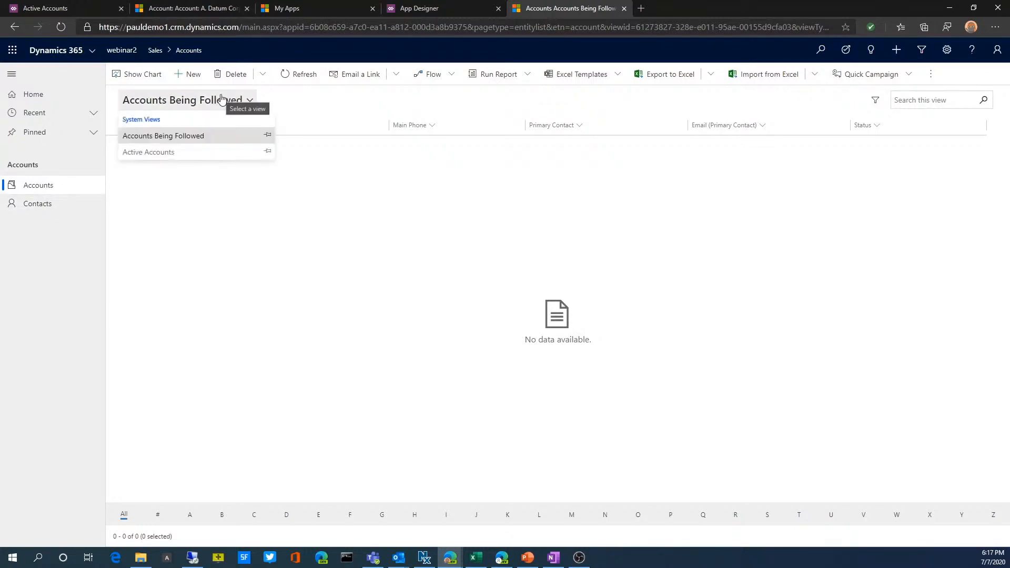
left_click(165, 153)
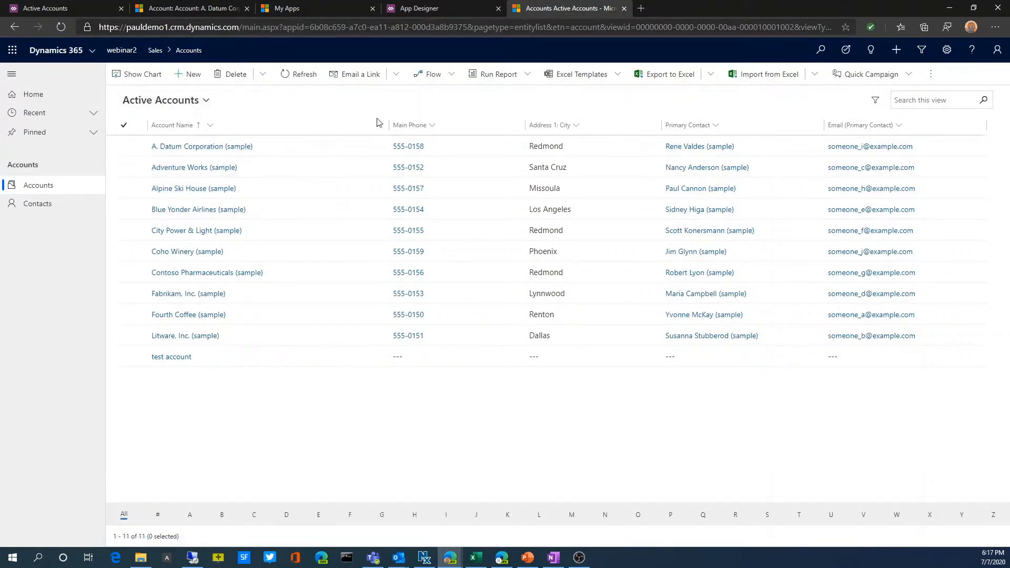
left_click(43, 208)
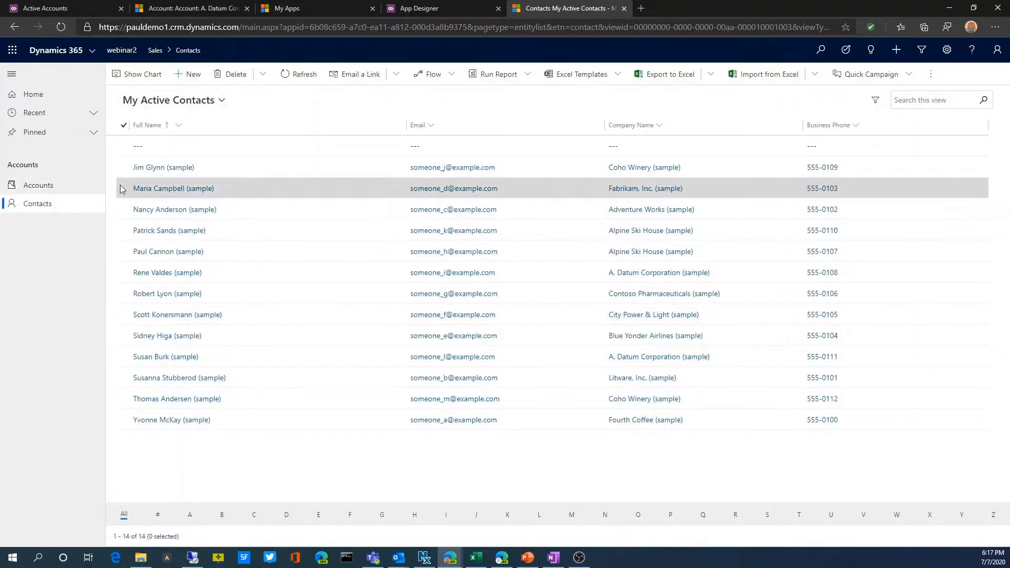
left_click(208, 102)
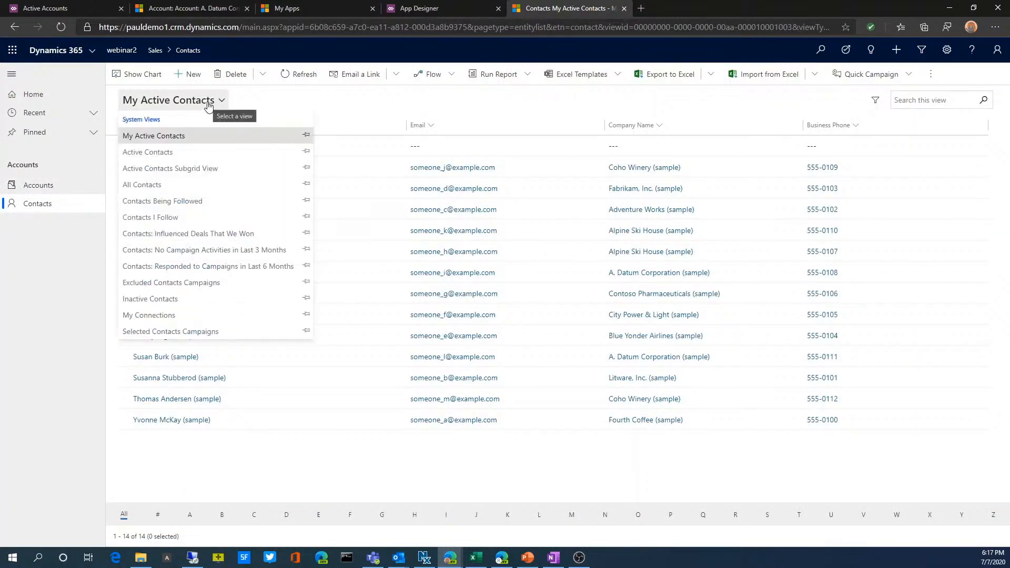
left_click(51, 184)
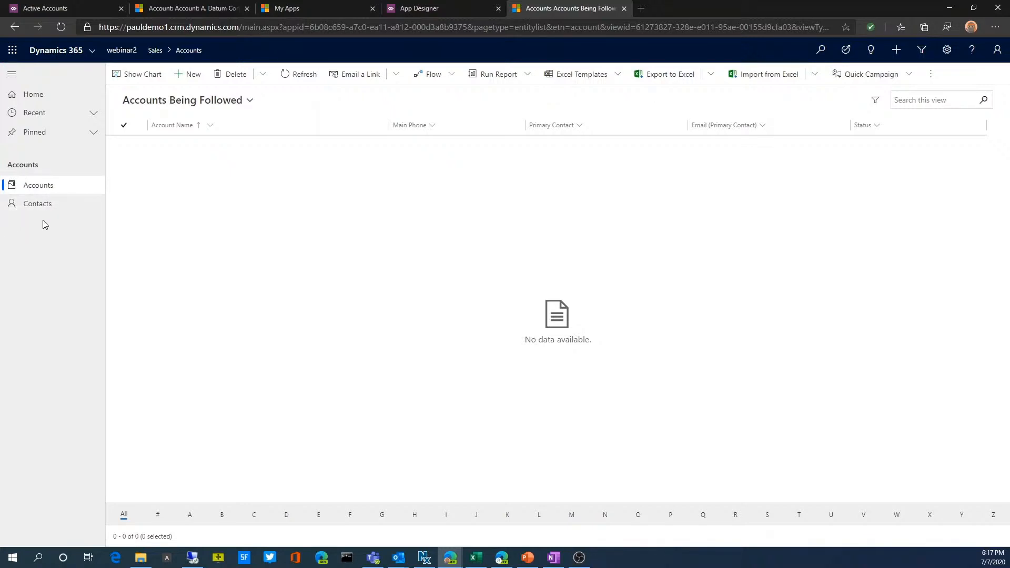
Return to App Designer, open webinar2's site map and add a new subarea to the Marketing group
left_click(428, 12)
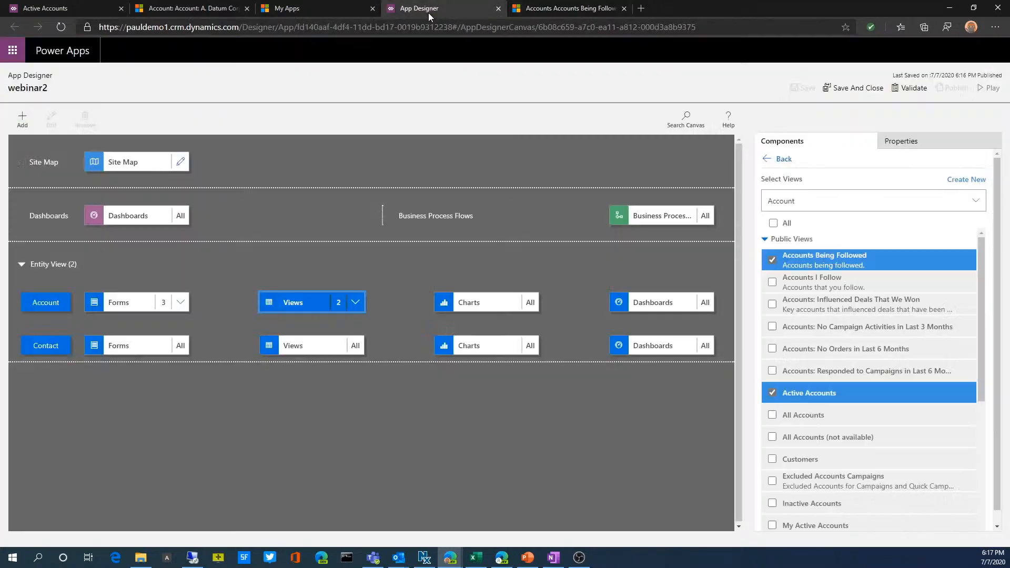
left_click(180, 163)
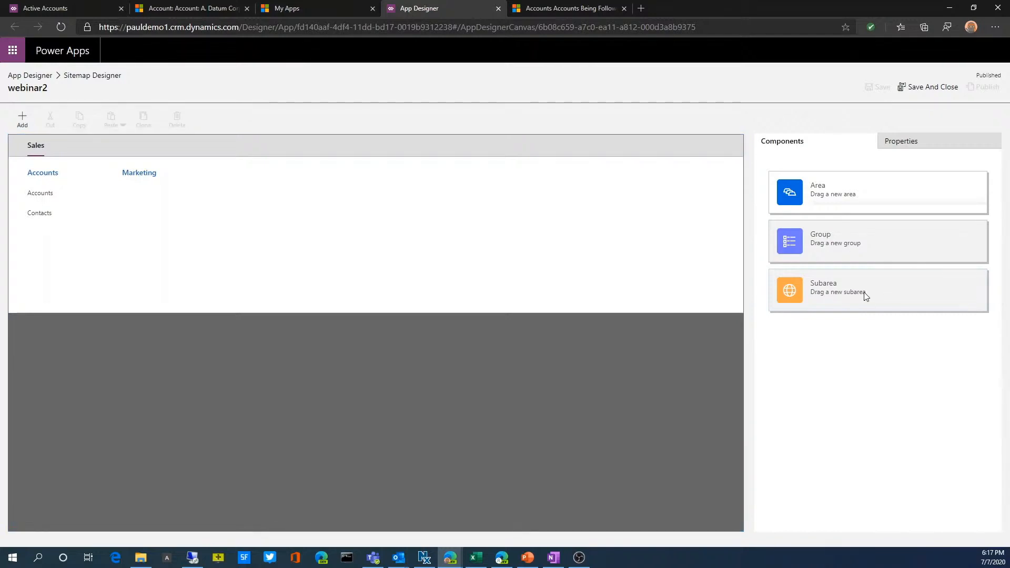
left_click_drag(861, 293, 150, 193)
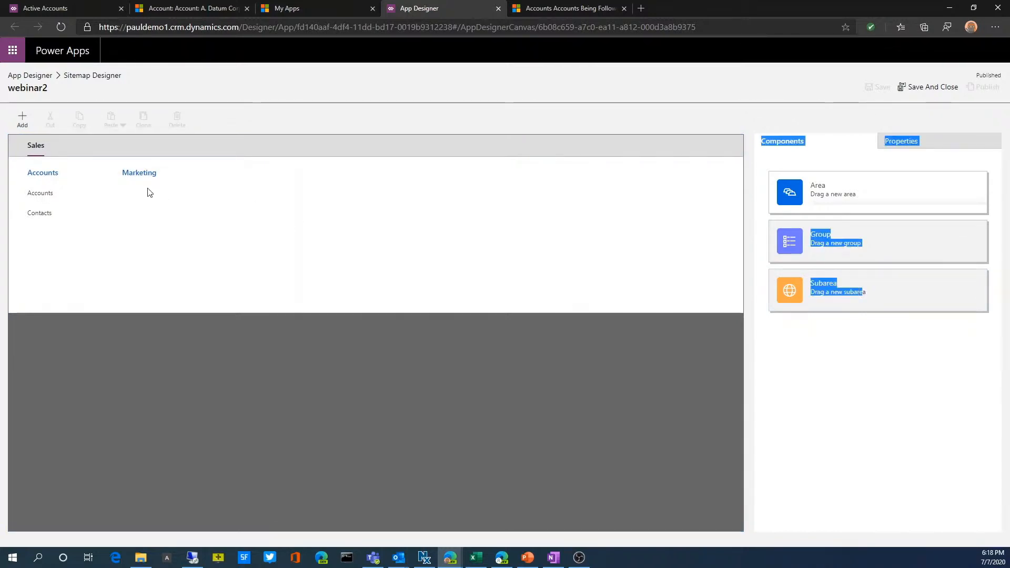
left_click(185, 178)
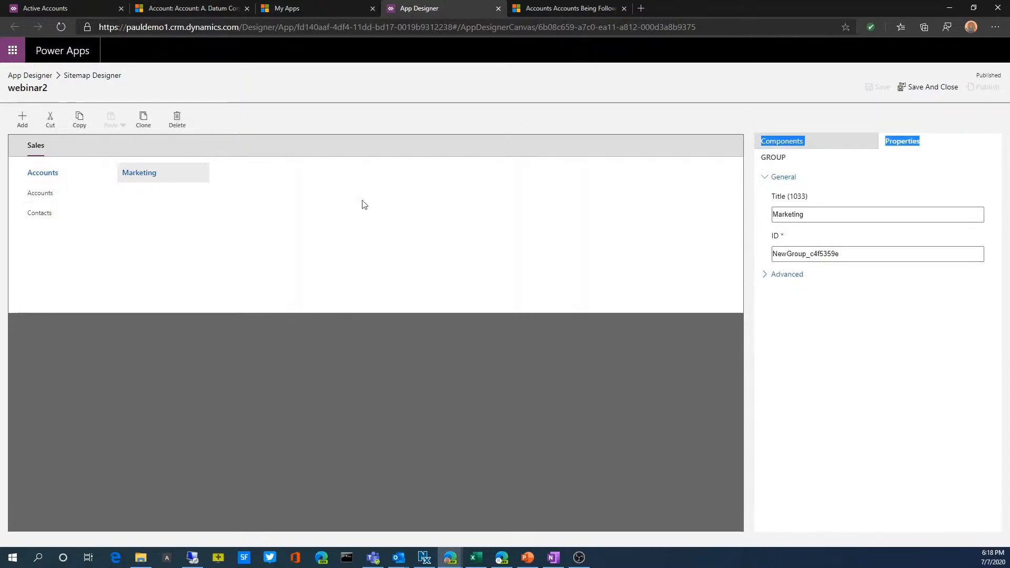
left_click(820, 143)
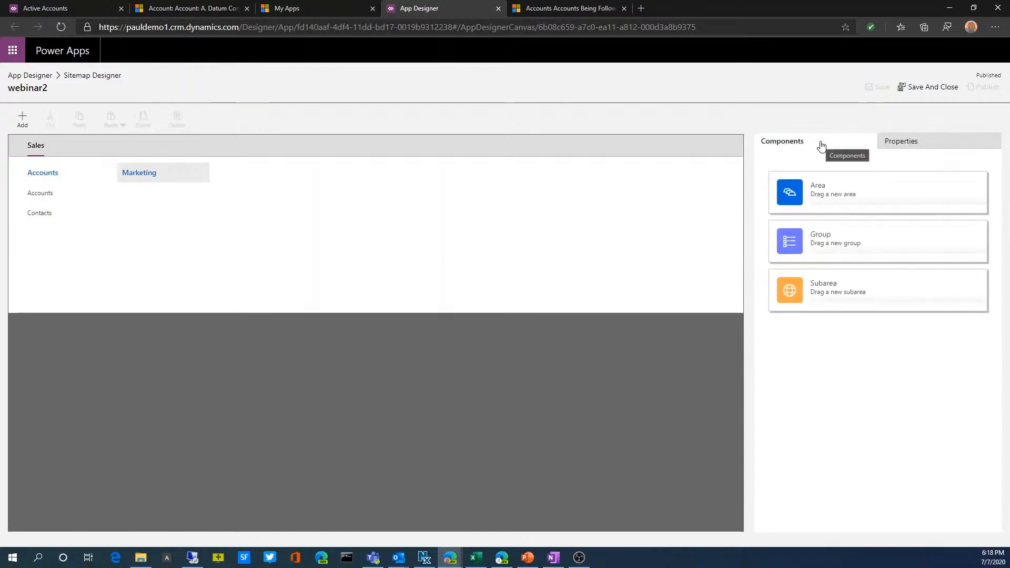
left_click_drag(815, 293, 181, 187)
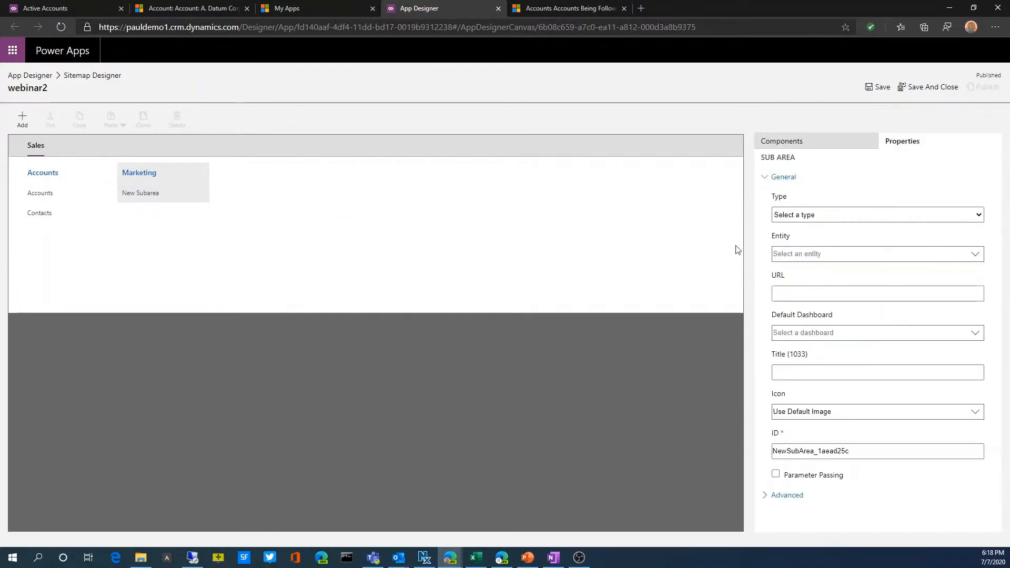
Set the new Marketing subarea's type to Entity and its entity to Lead
left_click(818, 217)
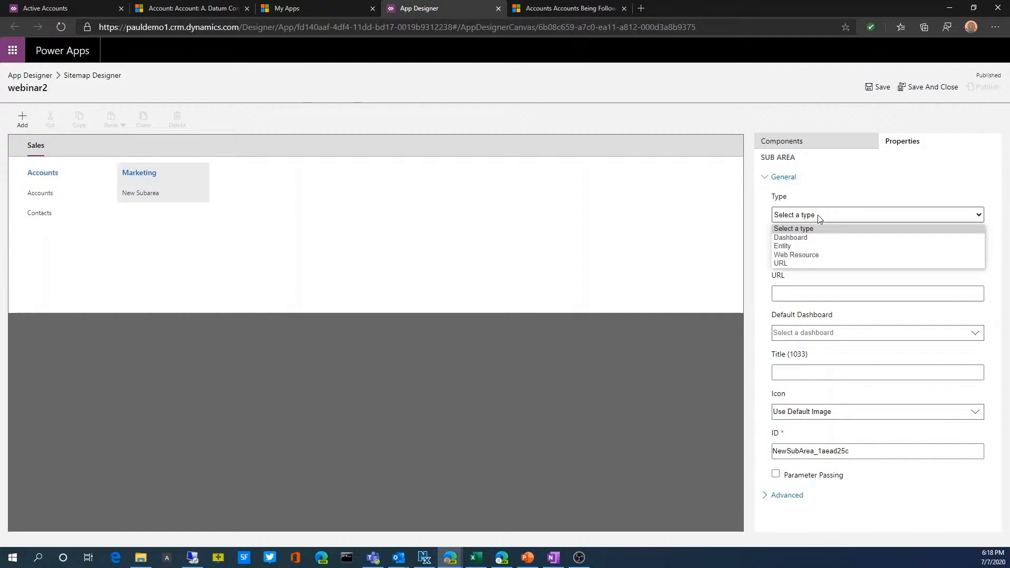
left_click(796, 247)
left_click(830, 268)
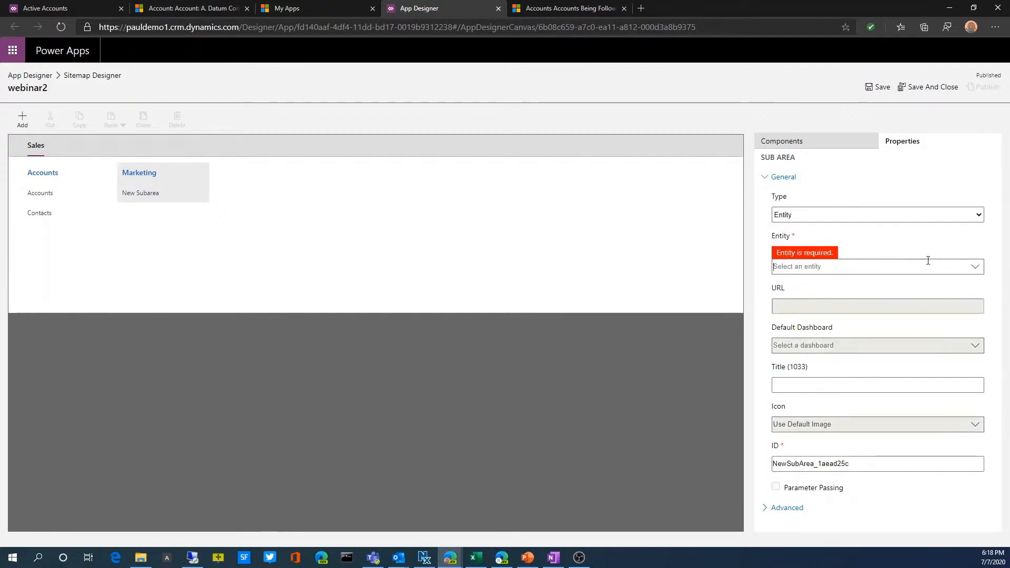
left_click(972, 271)
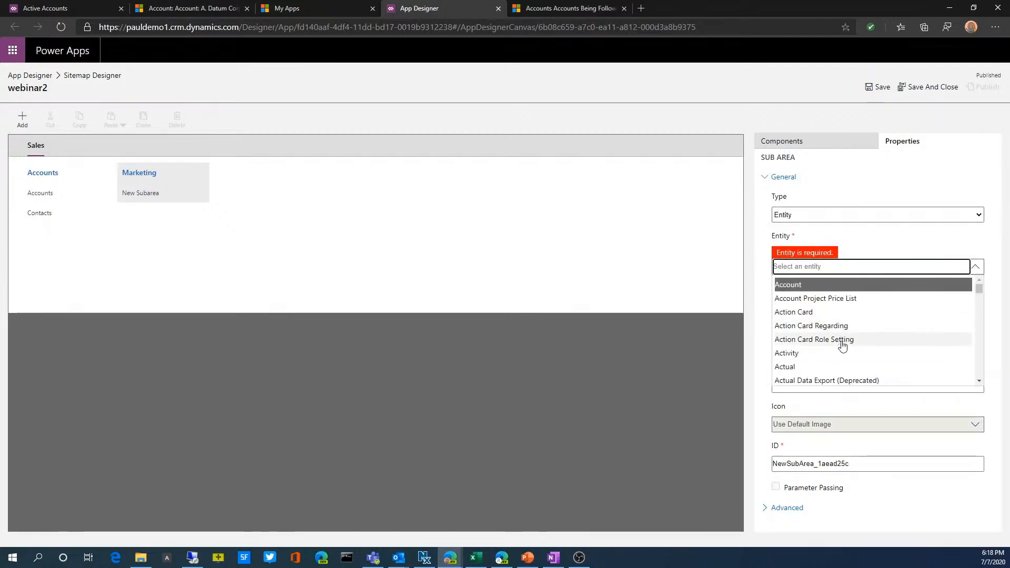
type("lead")
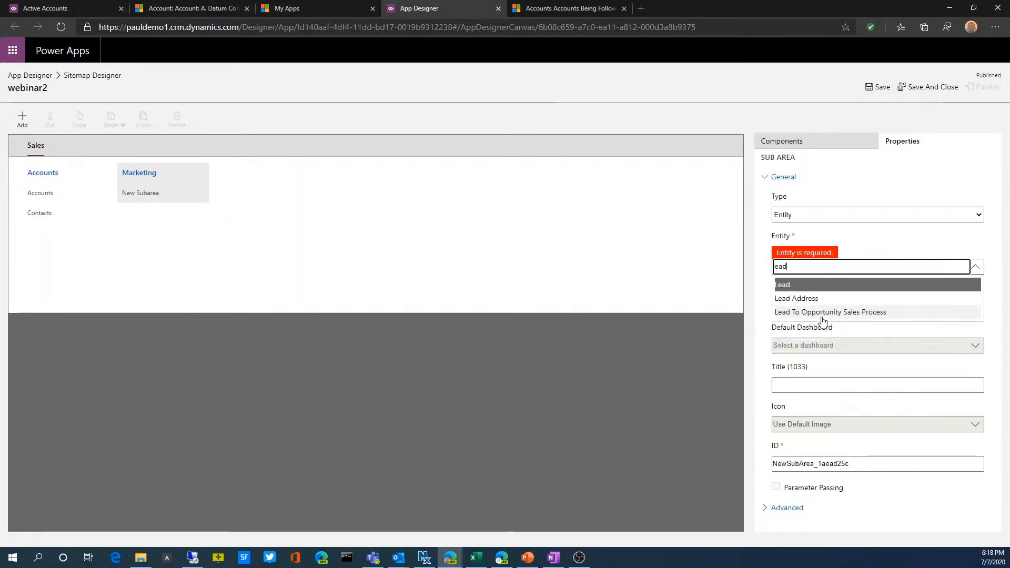
left_click(797, 285)
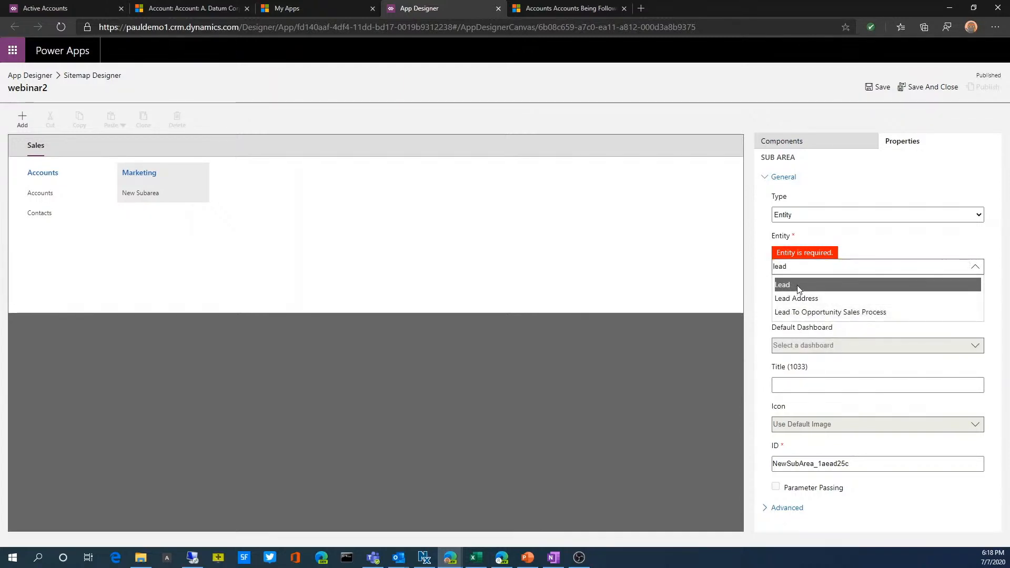
Save and publish the site map with the Leads subarea, and go back to the app's design canvas after closing the running app
left_click(878, 88)
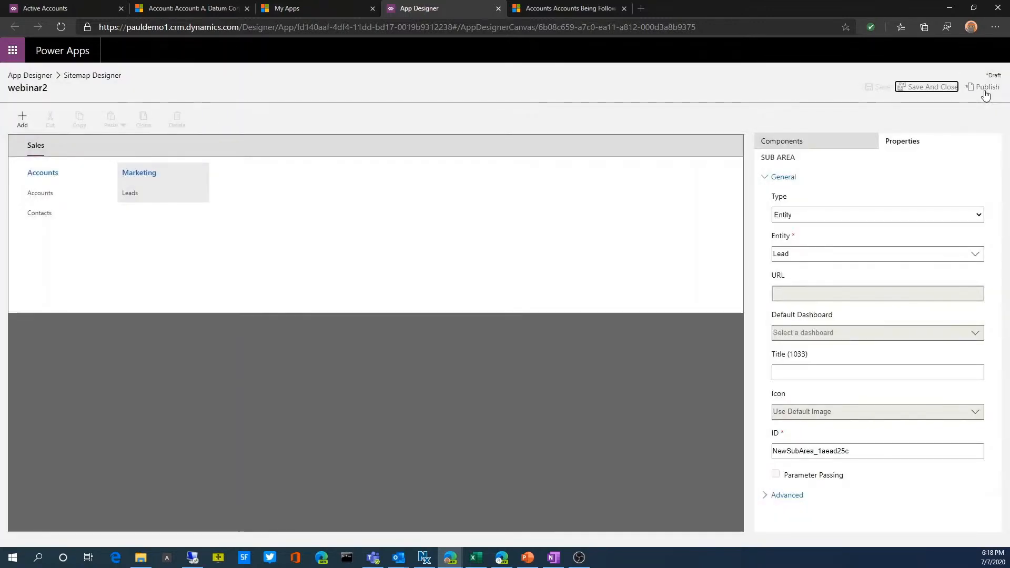
left_click(985, 92)
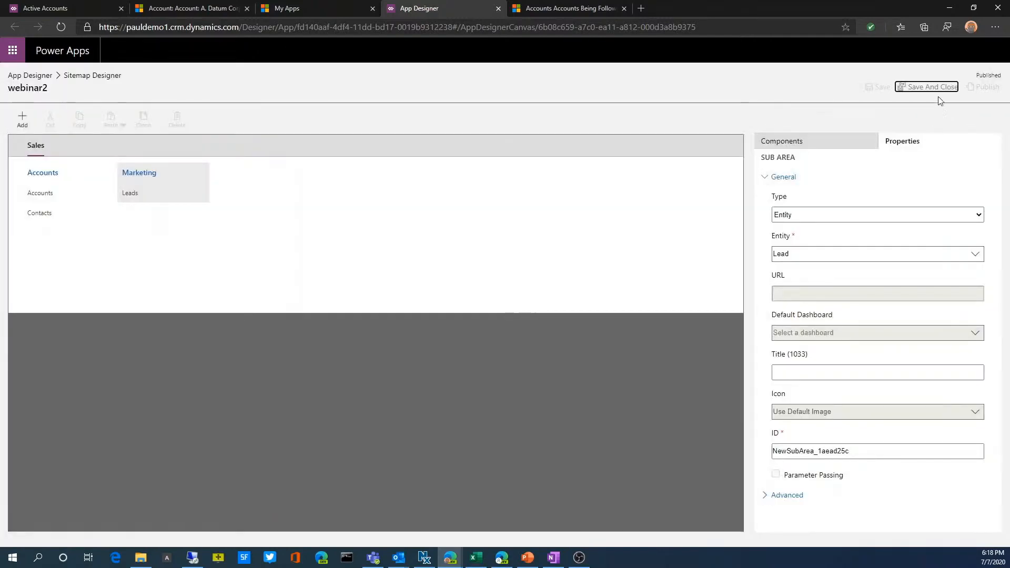
left_click(542, 9)
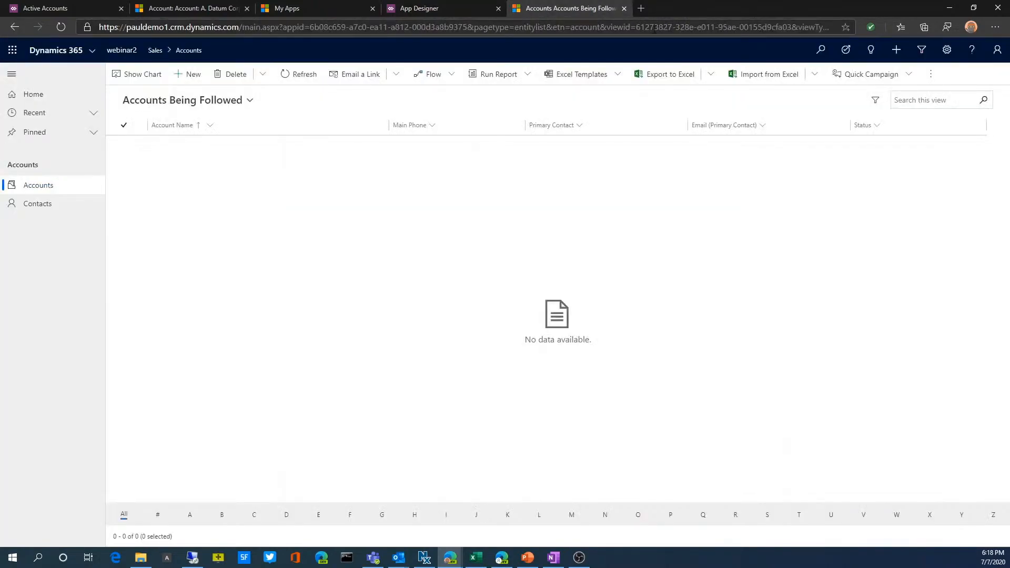
left_click(624, 8)
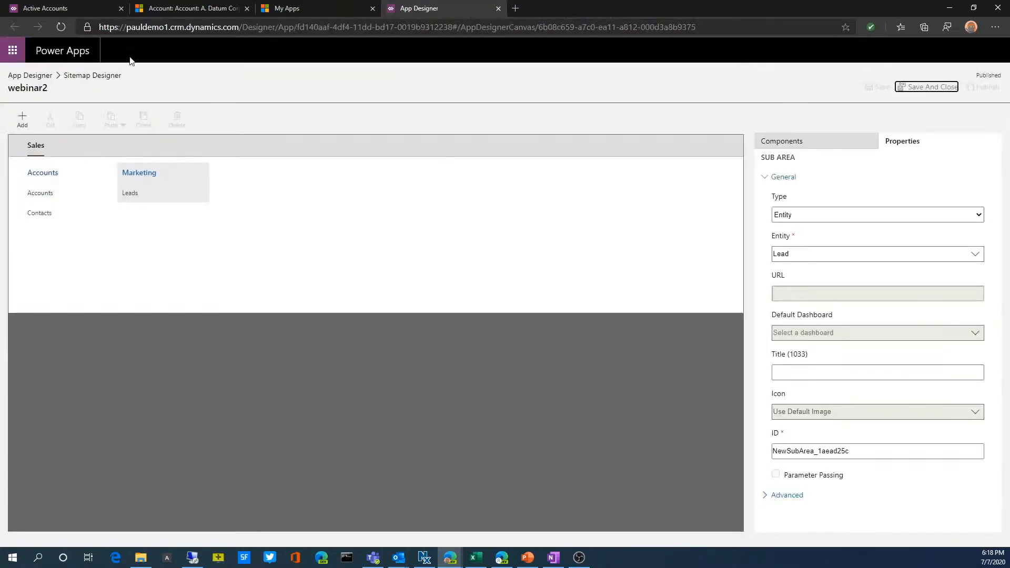
left_click(38, 77)
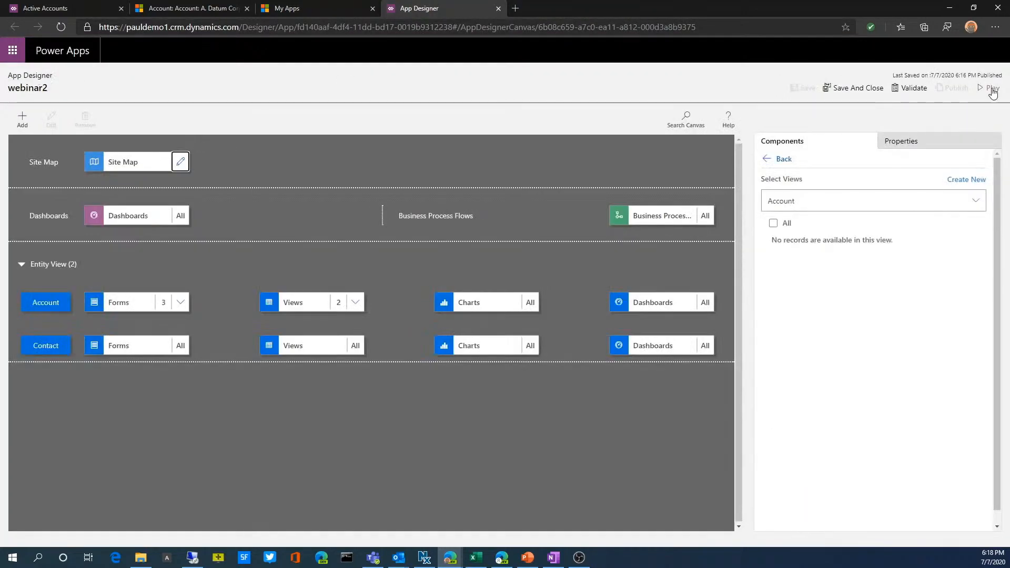
Save the webinar2 app with the added Lead entity and close its designer
key("ctrl+s")
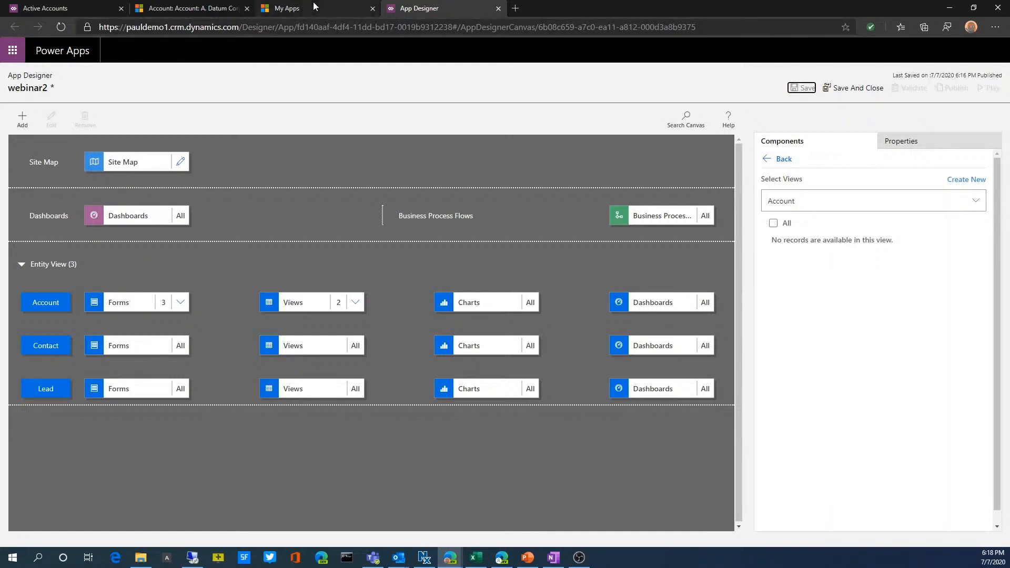
left_click(210, 11)
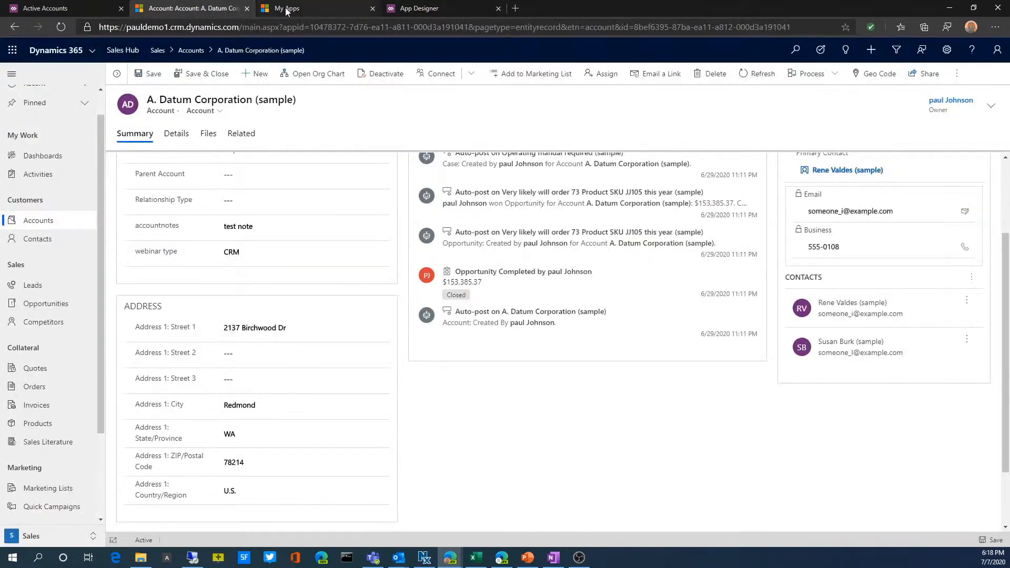
left_click(287, 9)
left_click(419, 9)
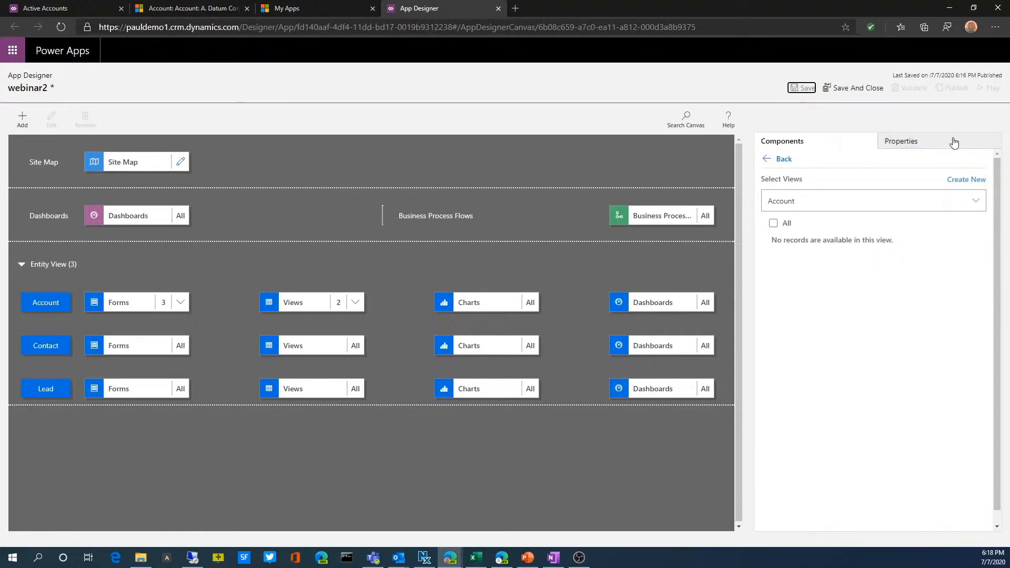
left_click(881, 93)
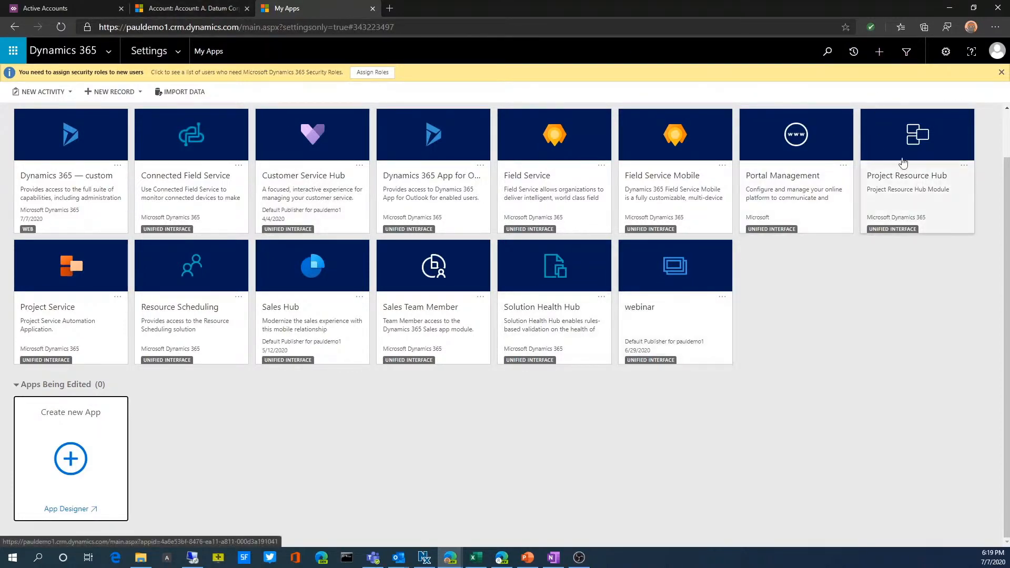
Refresh the My Apps list and open the published webinar2 app
scroll(564, 298, "up", 1)
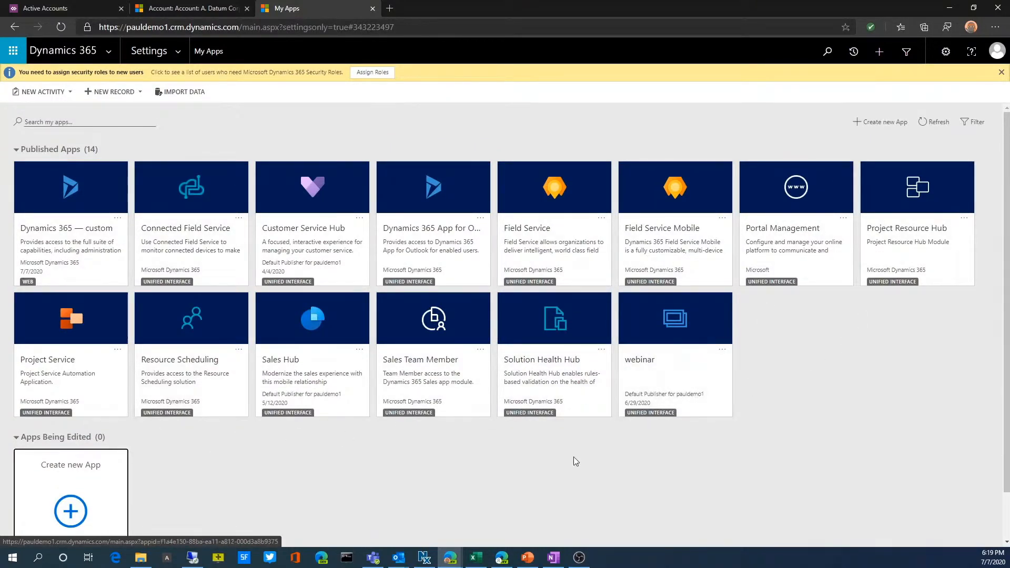
scroll(562, 459, "down", 1)
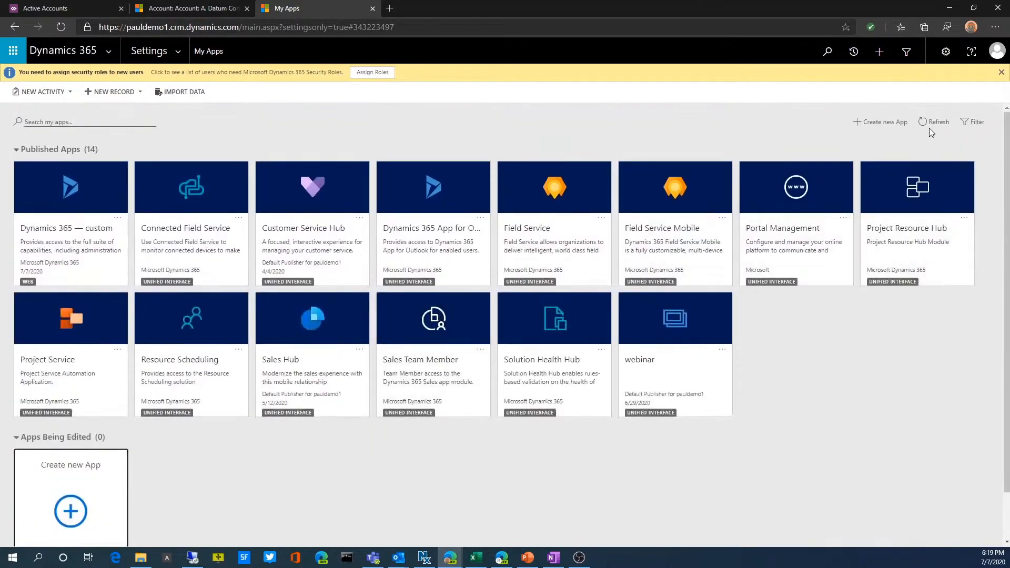
left_click(935, 118)
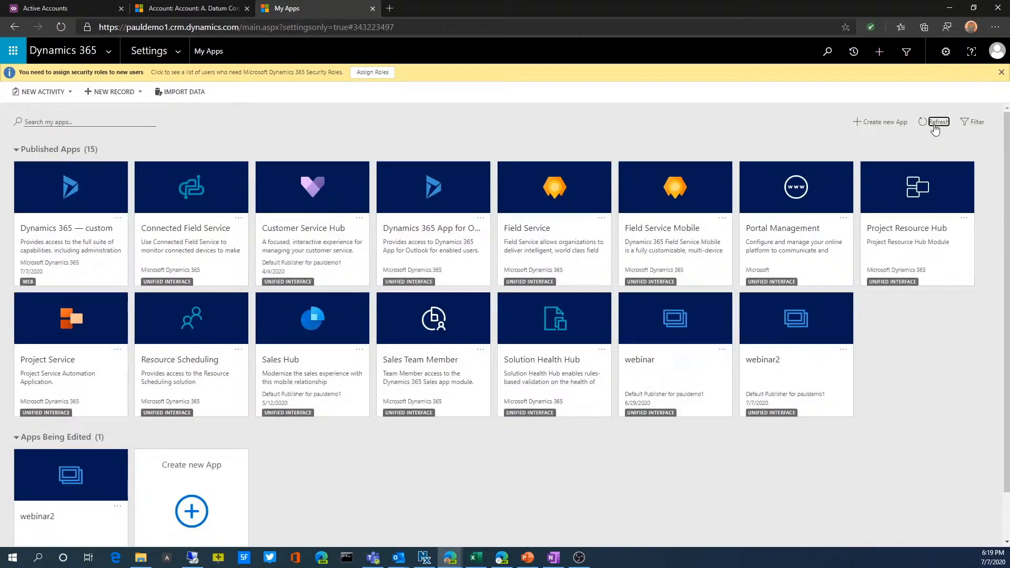
left_click(771, 374)
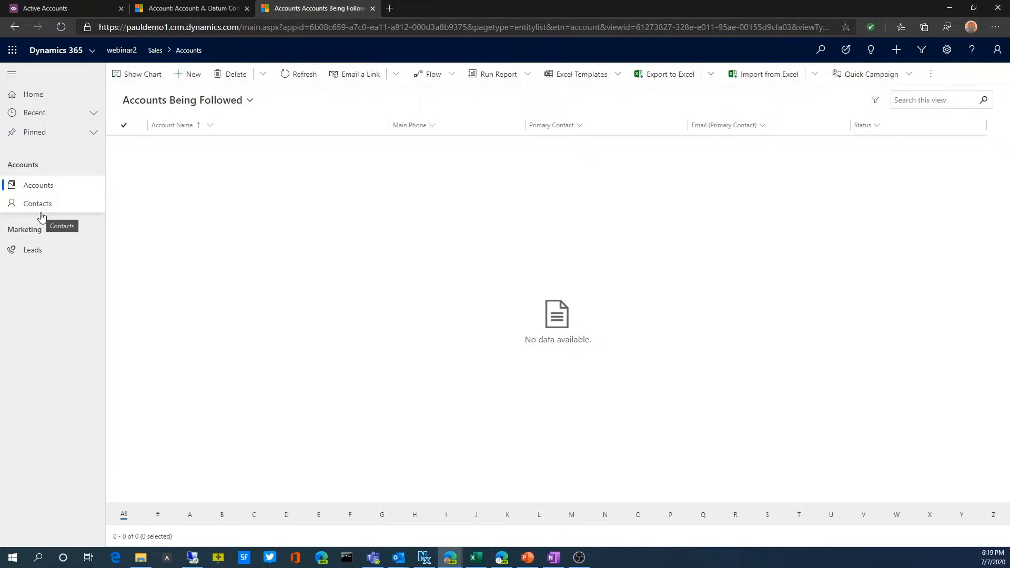
Switch the Accounts list to the Active Accounts view and examine the A. Datum Corporation (sample) record
left_click(44, 186)
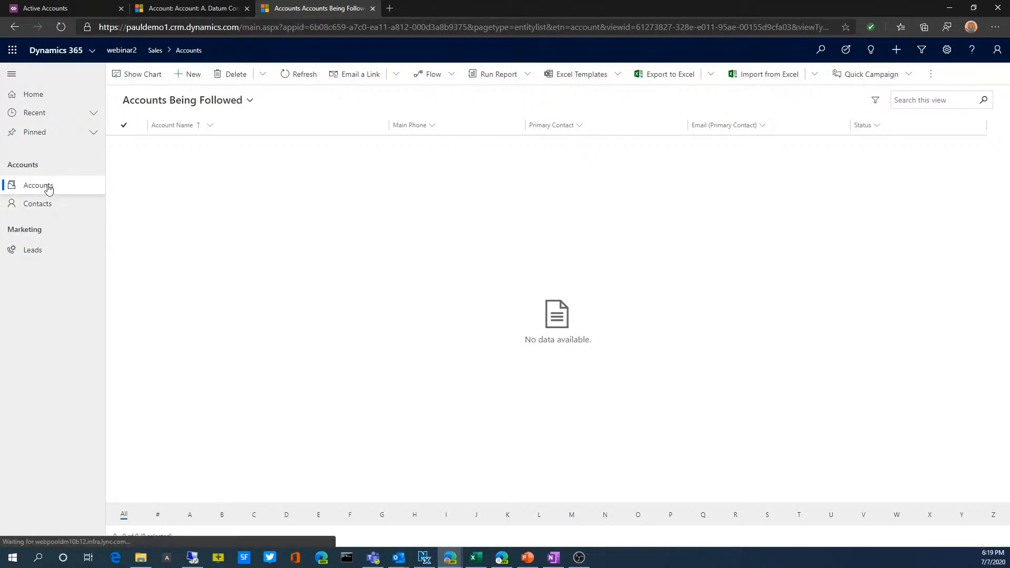
left_click(225, 105)
left_click(174, 149)
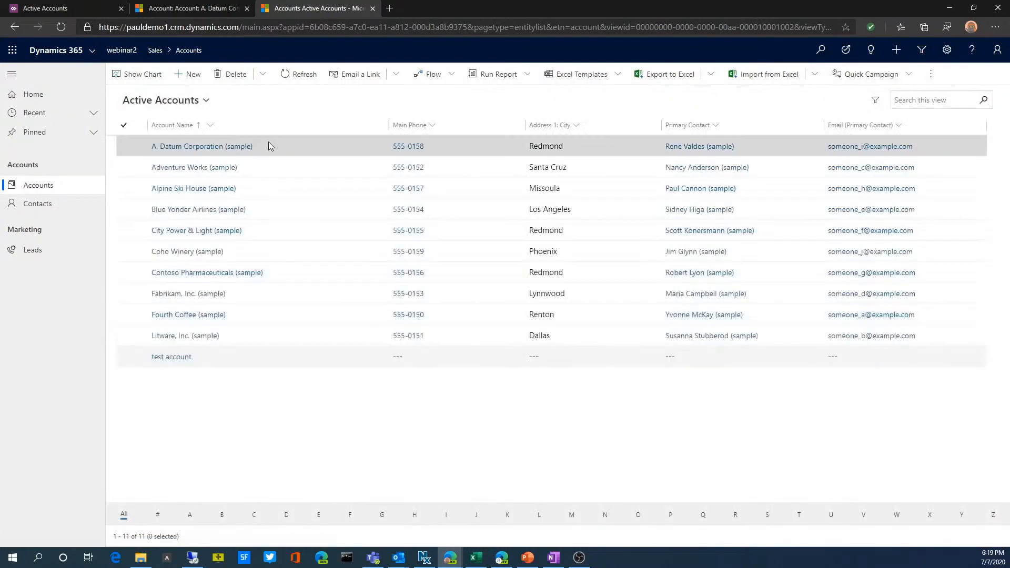
left_click(186, 152)
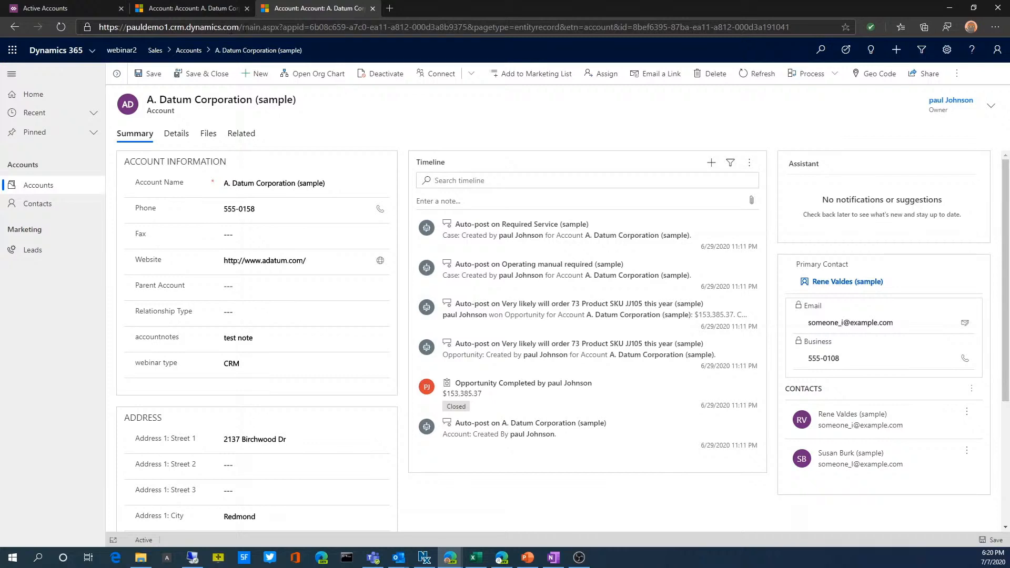
left_click(211, 10)
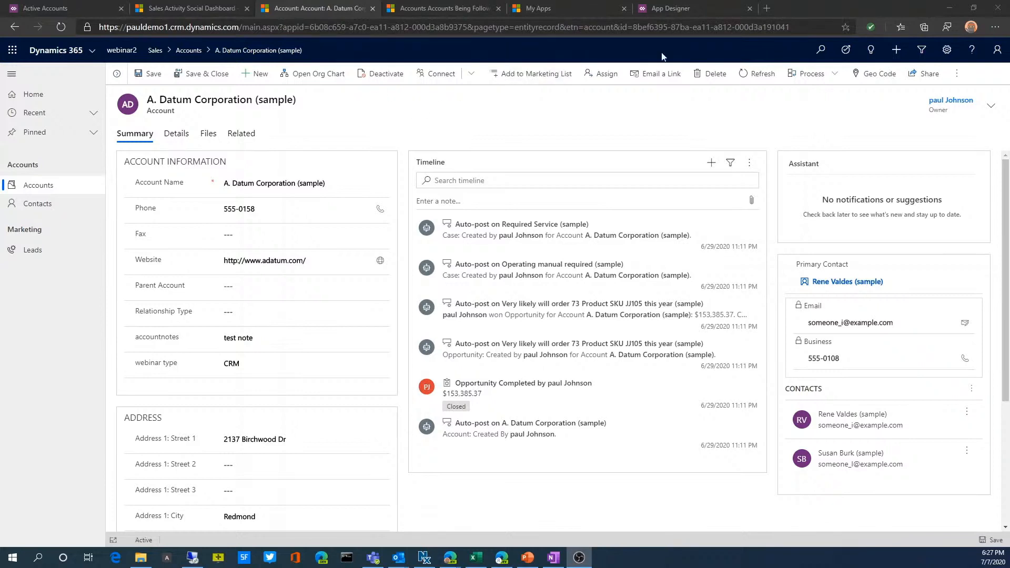
Go to My Apps through the advanced settings and open role management for the webinar2 app
left_click(946, 50)
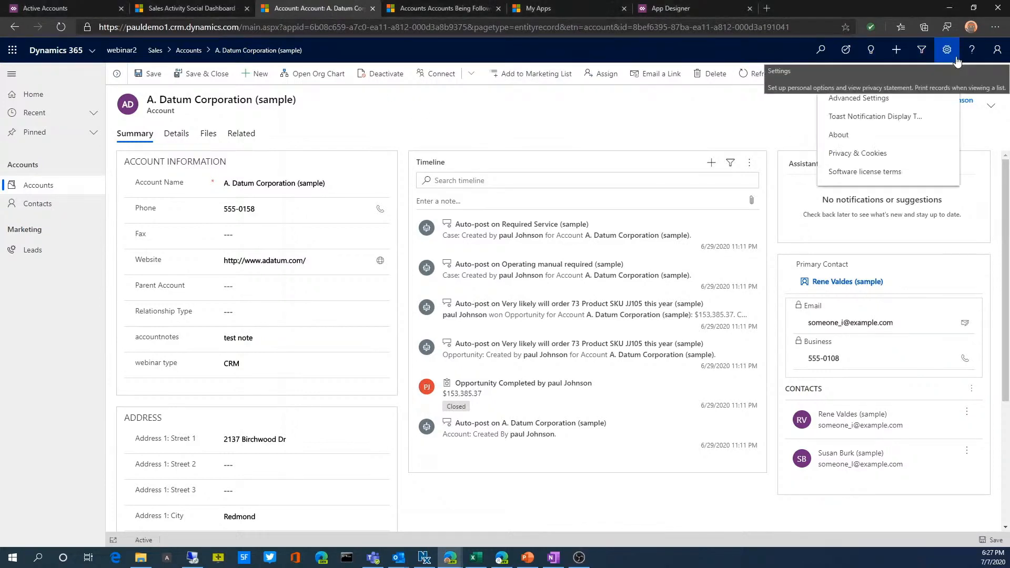
left_click(866, 106)
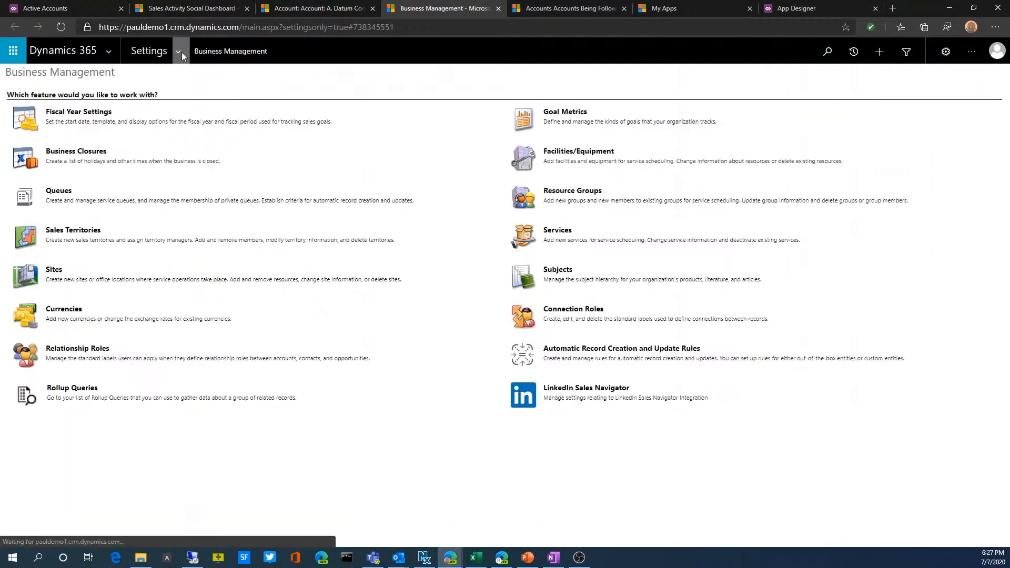
left_click(181, 52)
left_click(664, 149)
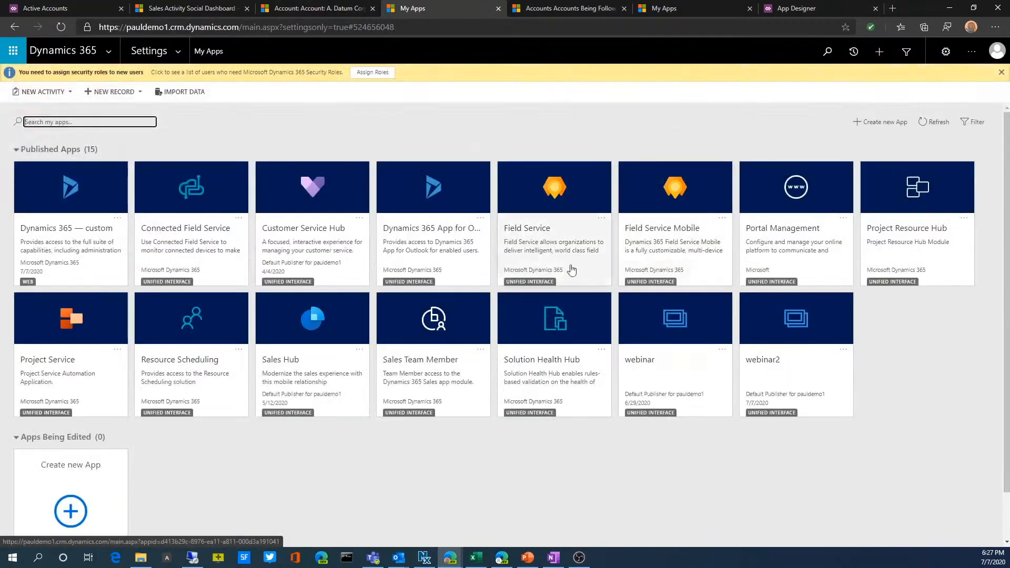
left_click(840, 353)
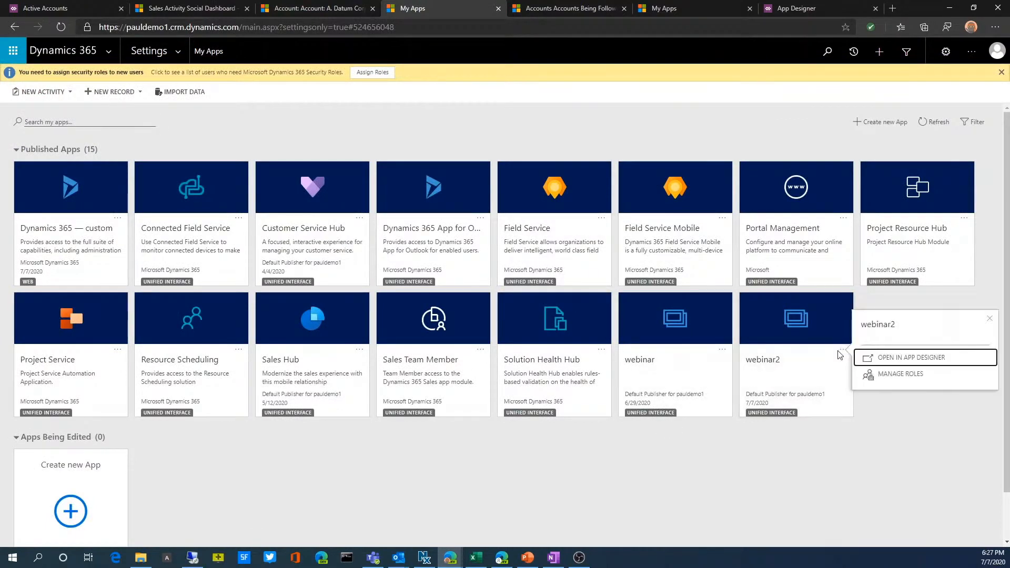
left_click(900, 374)
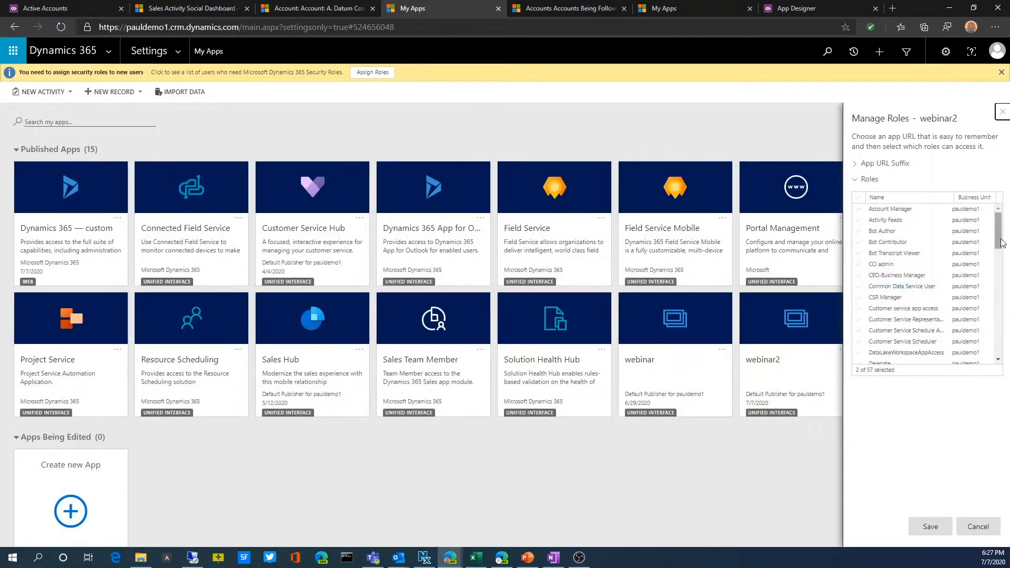
Add the Salesperson role to the roles that can access webinar2, and review the System Administrator and System Customizer selections
left_click_drag(1001, 243, 1006, 352)
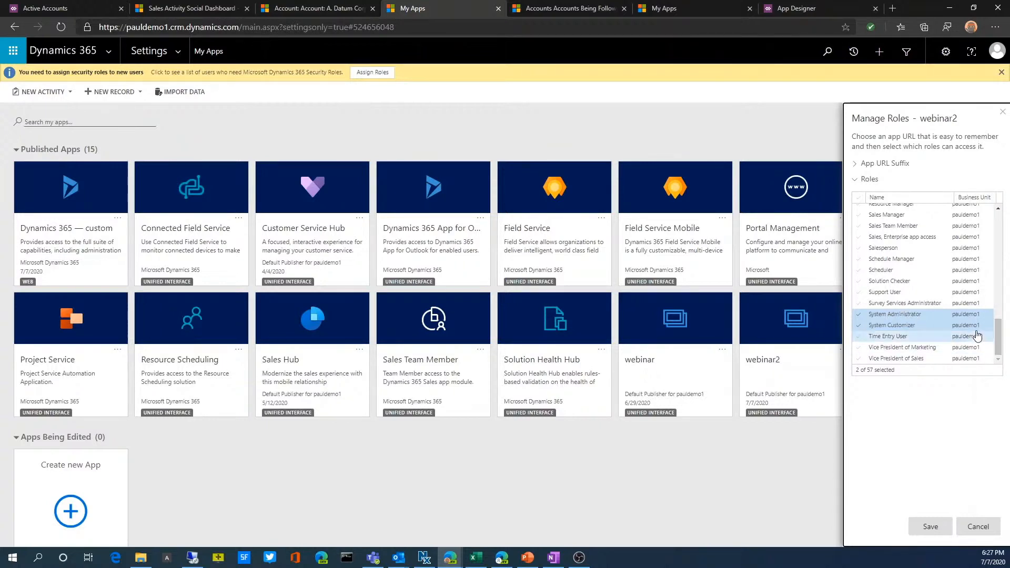
mouse_move(996, 344)
left_mouse_down()
mouse_move(998, 232)
mouse_move(993, 330)
left_mouse_up()
left_click(905, 314)
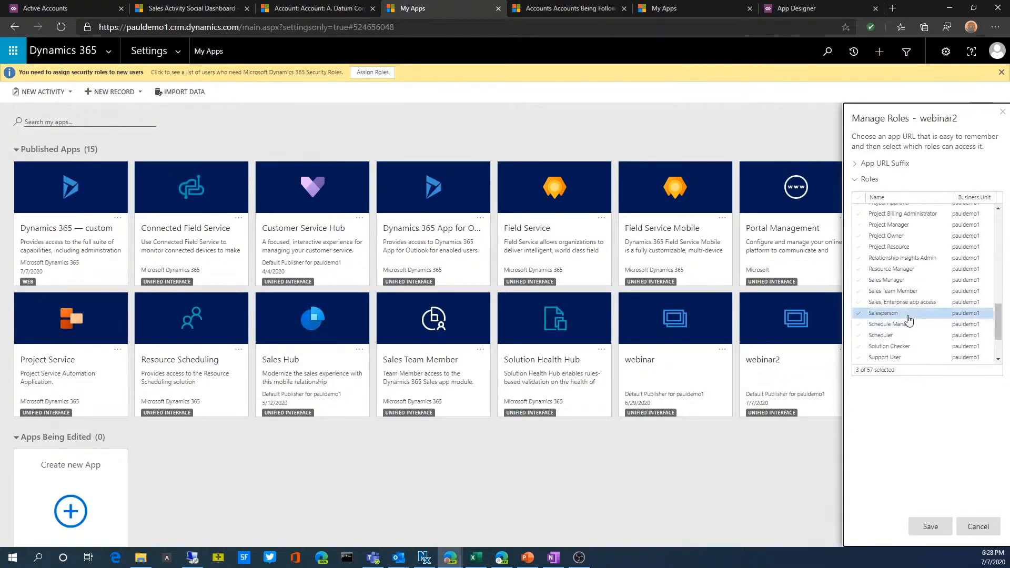
left_click_drag(995, 323, 993, 357)
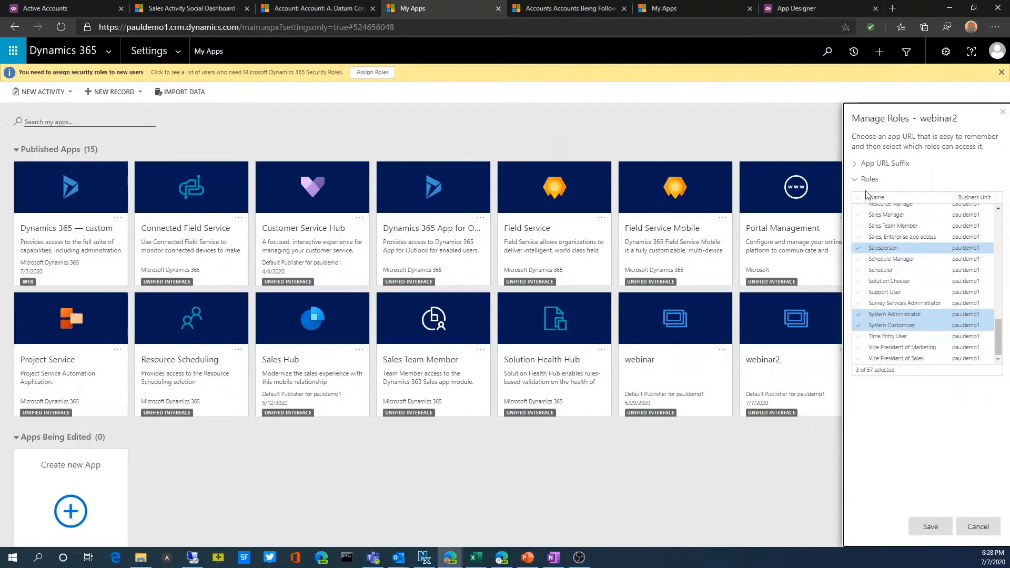
Enter web as the app URL suffix for webinar2 and save the role settings
left_click(856, 164)
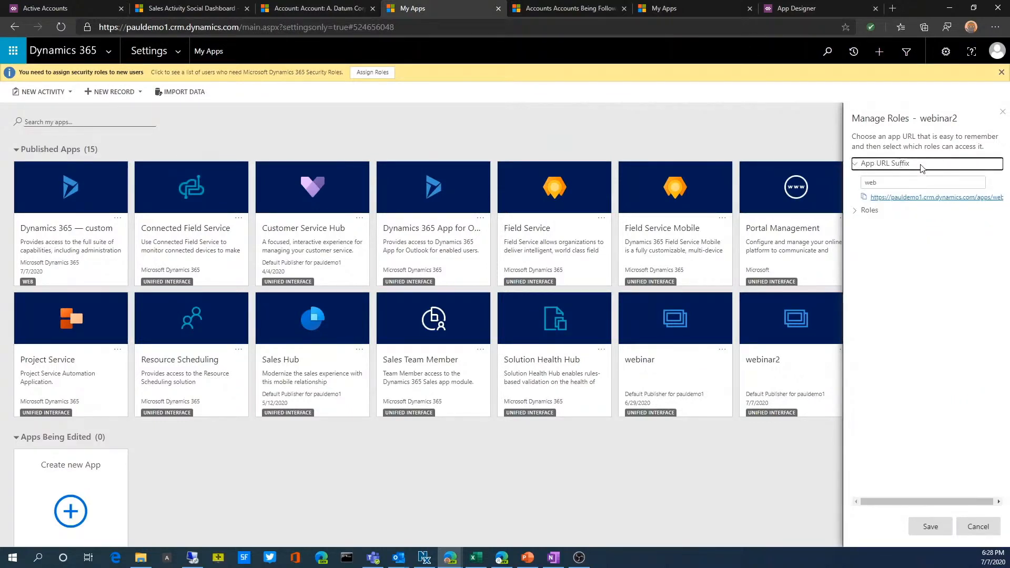
key("Tab")
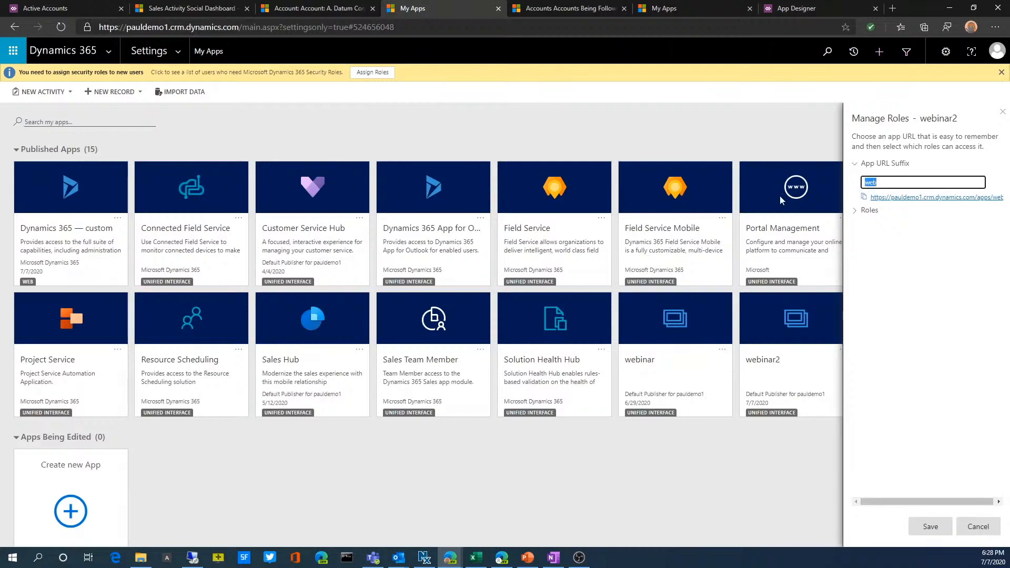
key("BackSpace")
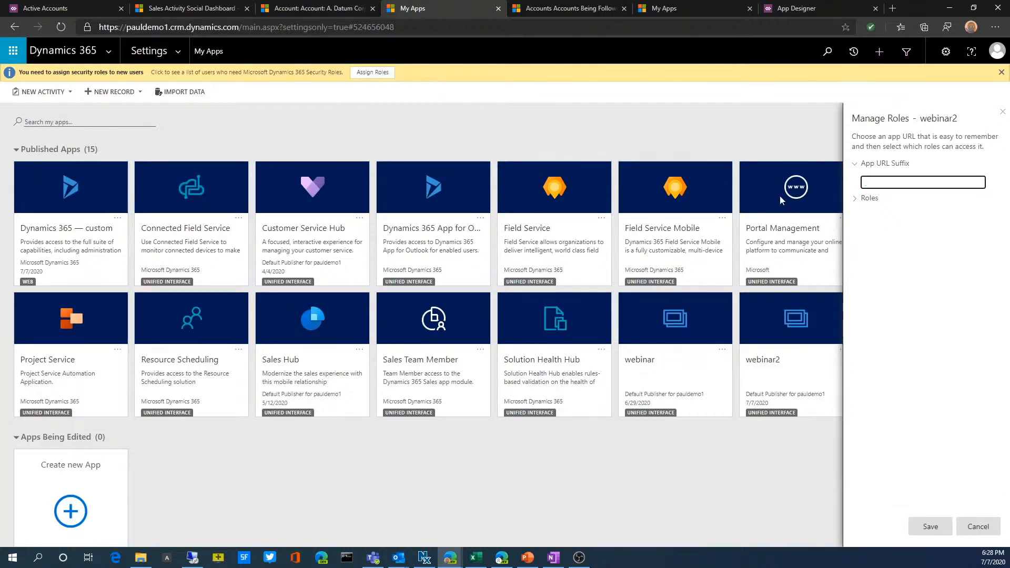
type("web")
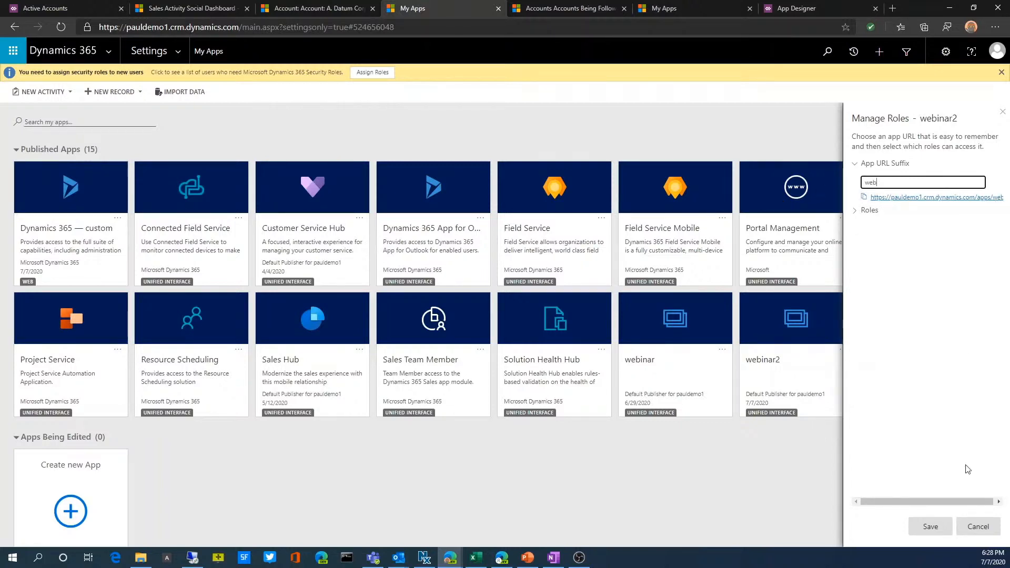
left_click(934, 527)
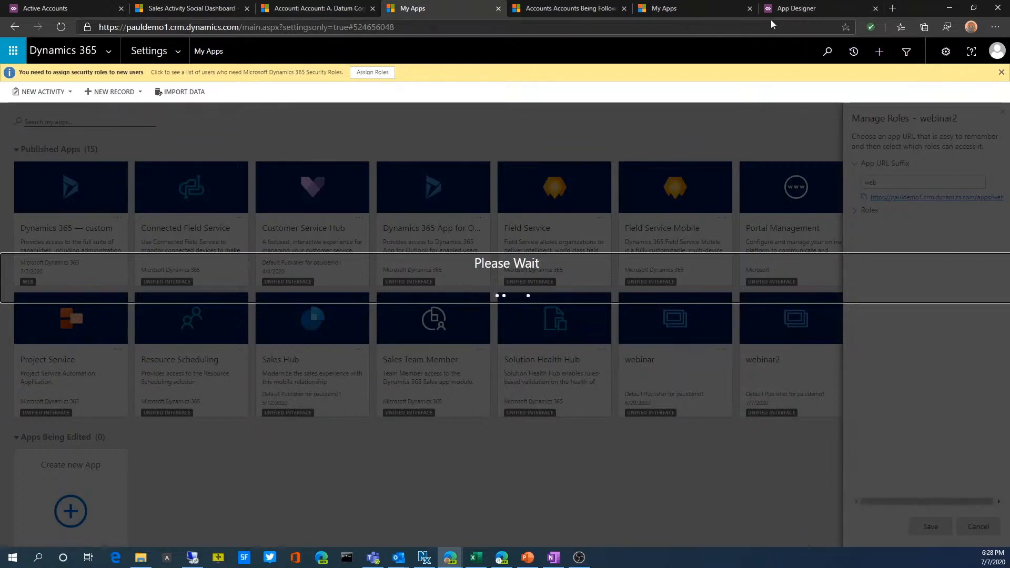
Copy webinar2's Unified Interface URL from the App Designer properties and load it in a new browser tab
left_click(780, 8)
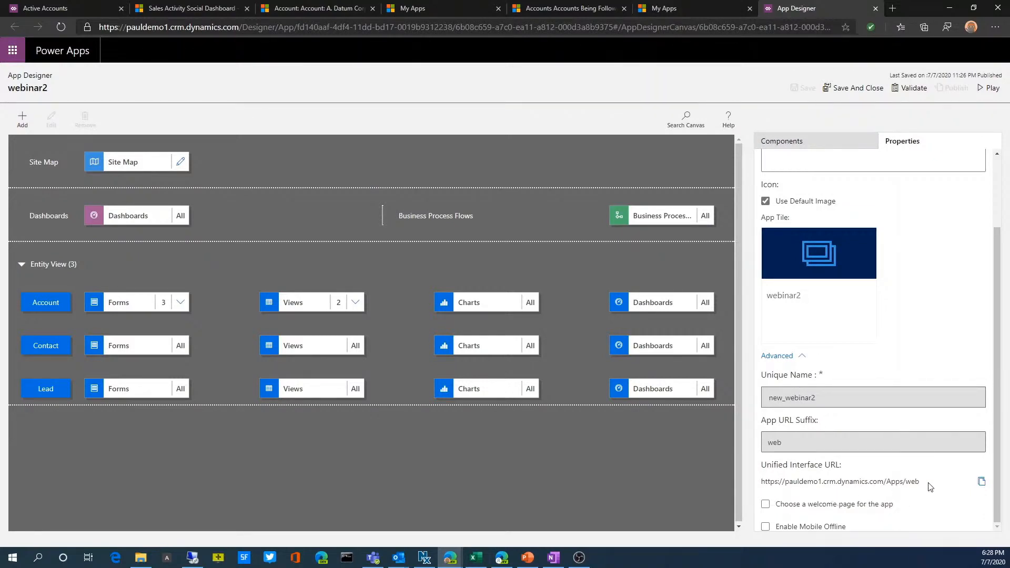
left_click(981, 482)
left_click(890, 9)
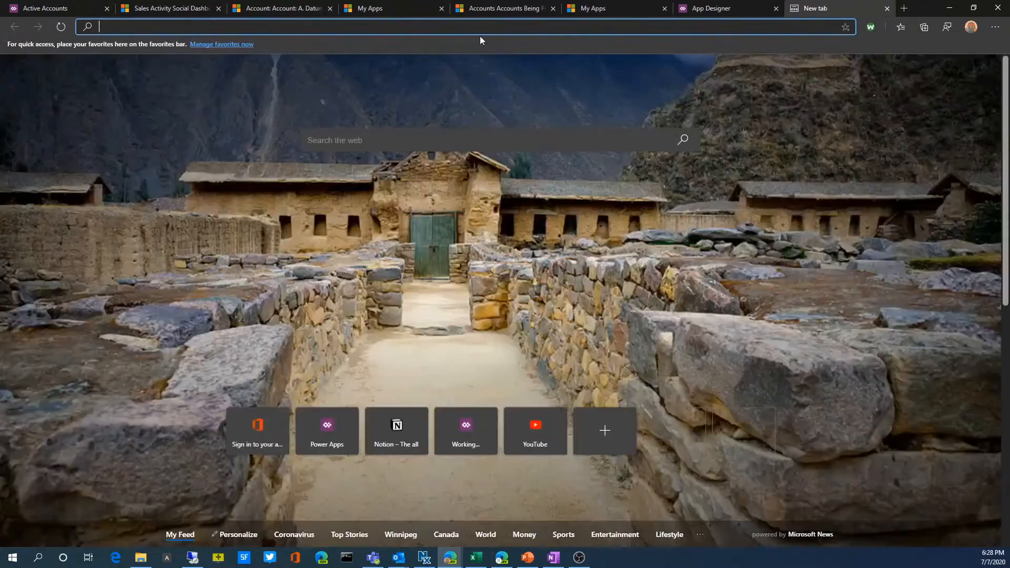
key("ctrl+v")
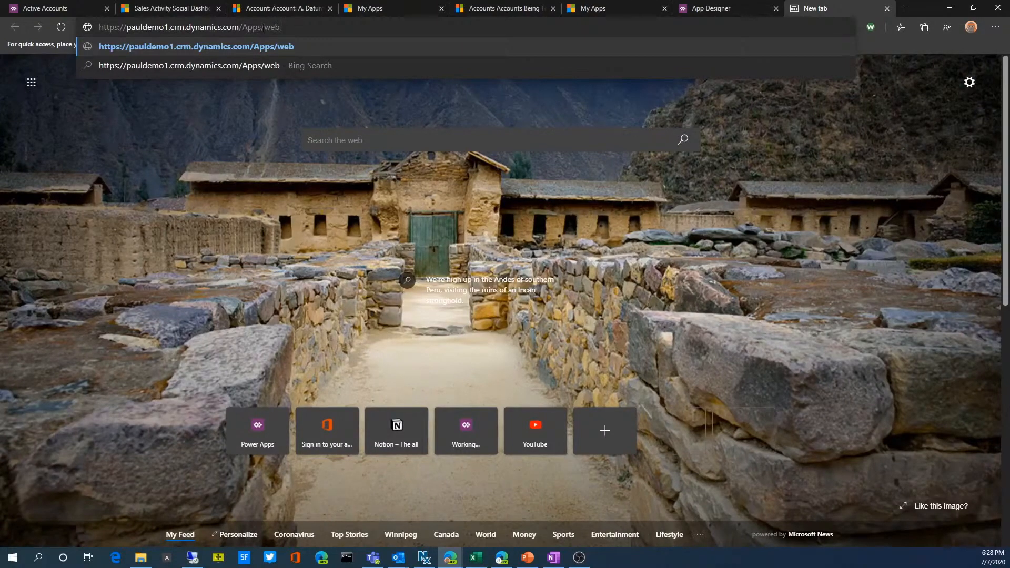
left_click_drag(264, 27, 284, 27)
left_click(286, 27)
key("Return")
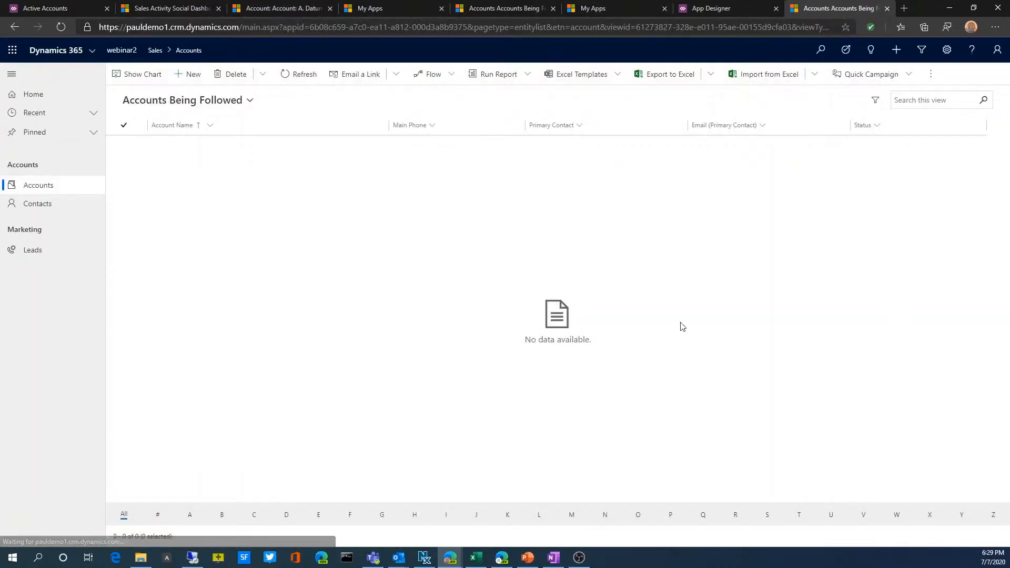
List the system views available for accounts in the app opened from its URL
left_click(241, 101)
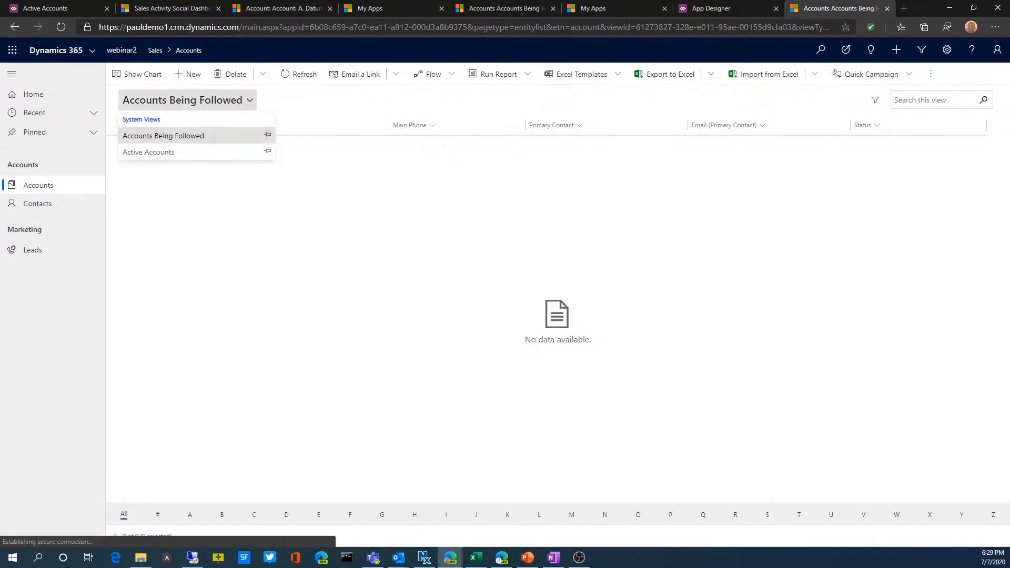